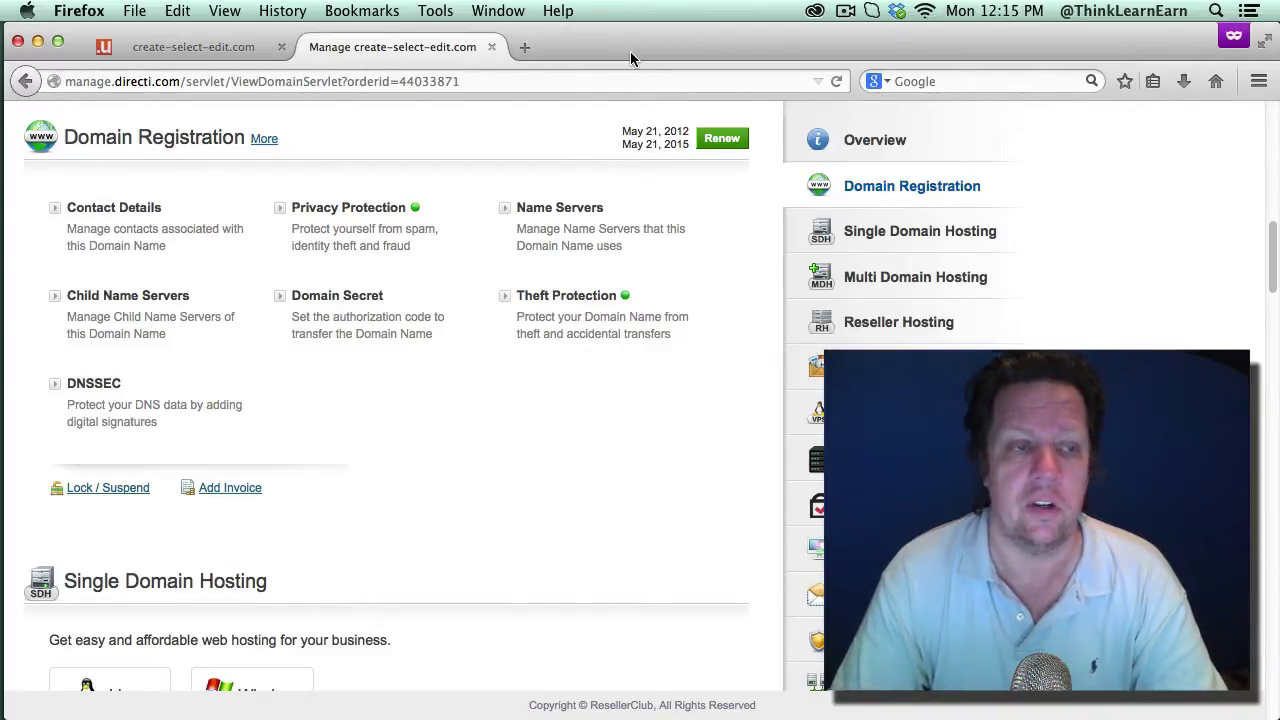
Step: Review the domain's privacy and theft protection settings, leaving both unchanged
left_click(230, 50)
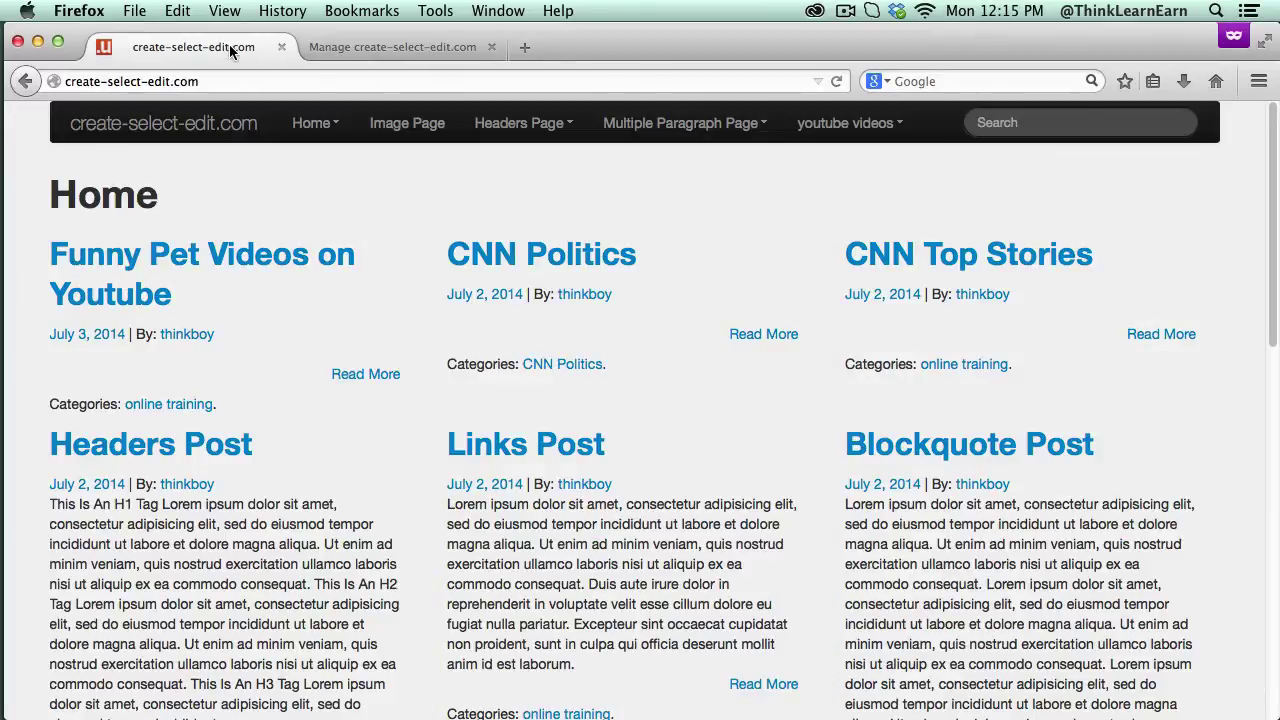
left_click(389, 50)
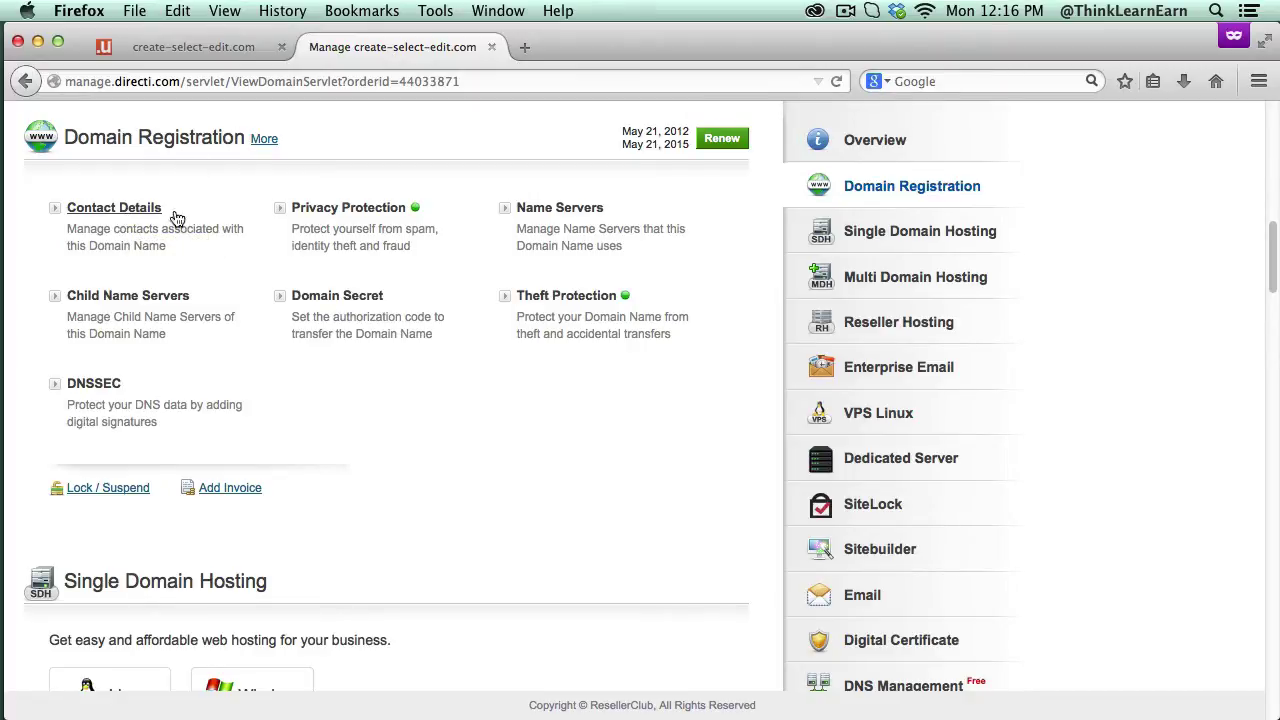
left_click(344, 208)
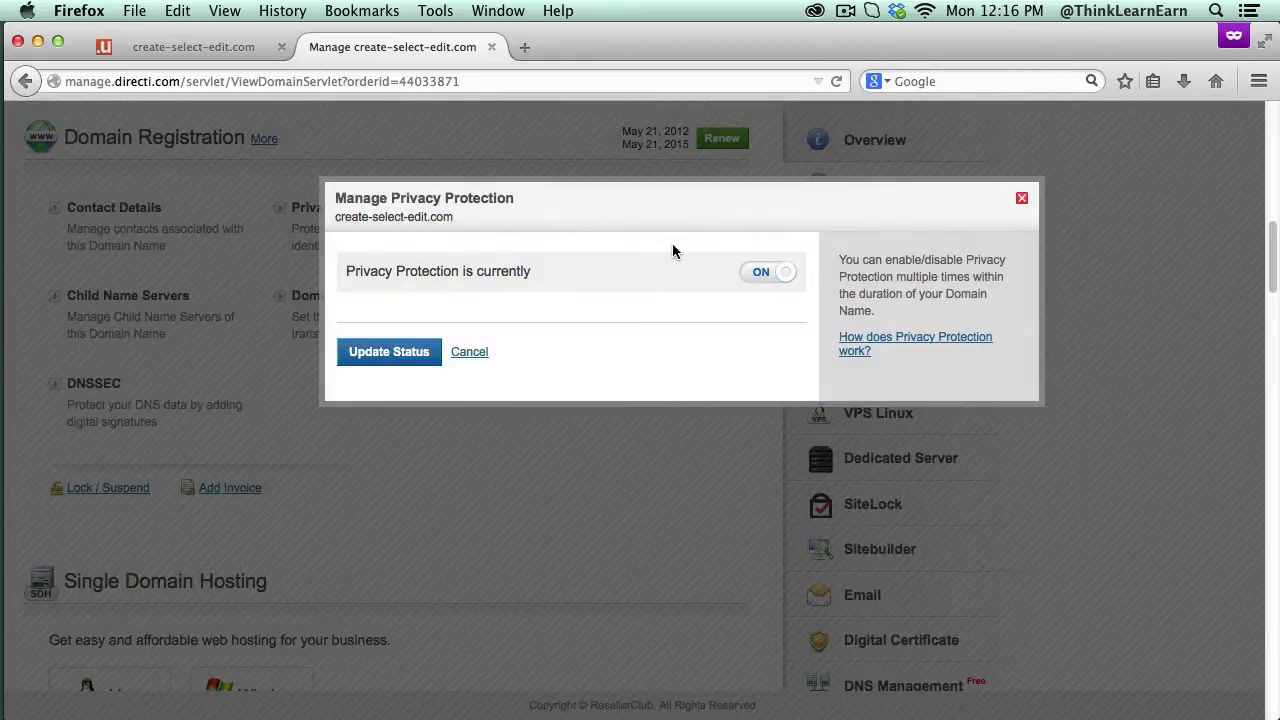
left_click(1021, 203)
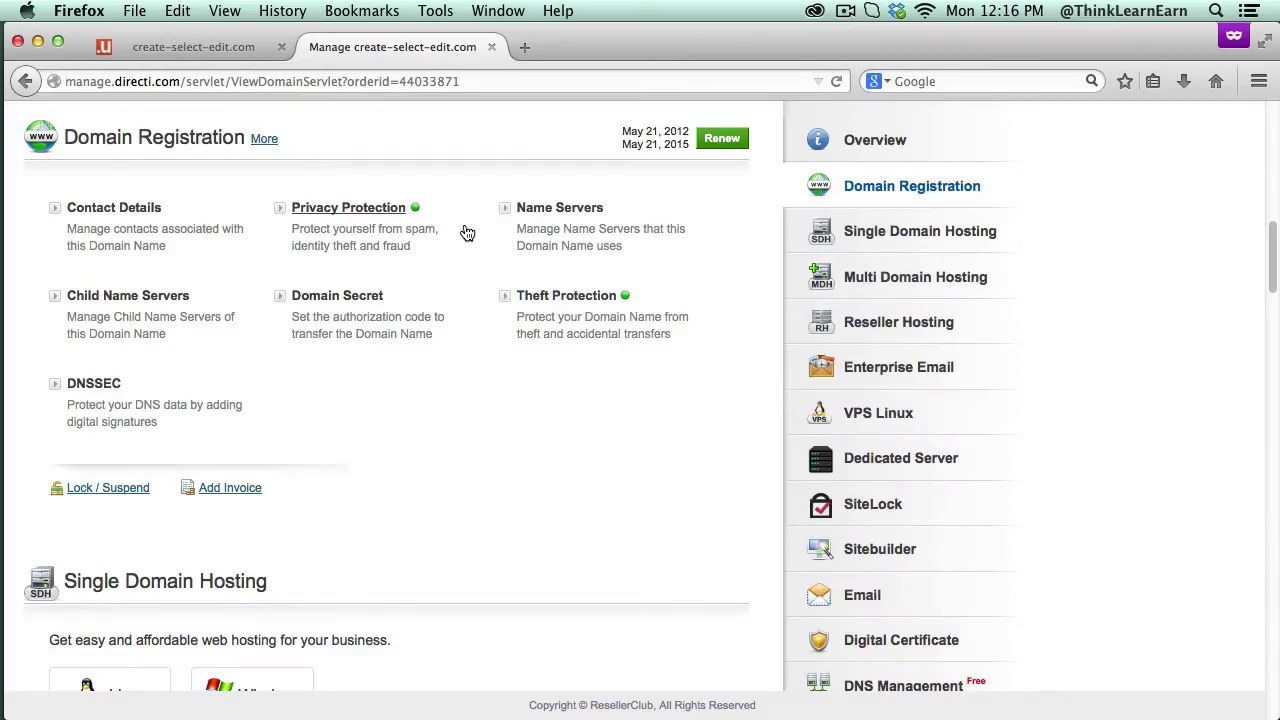
left_click(586, 296)
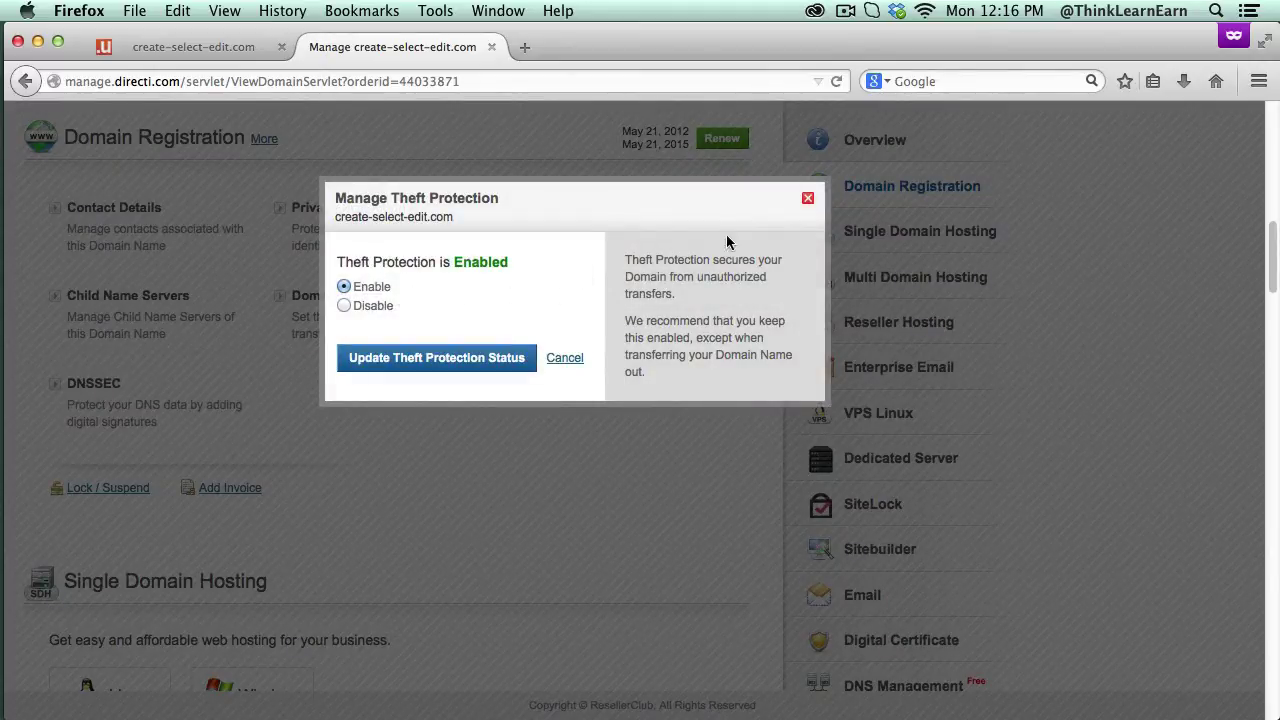
left_click(806, 199)
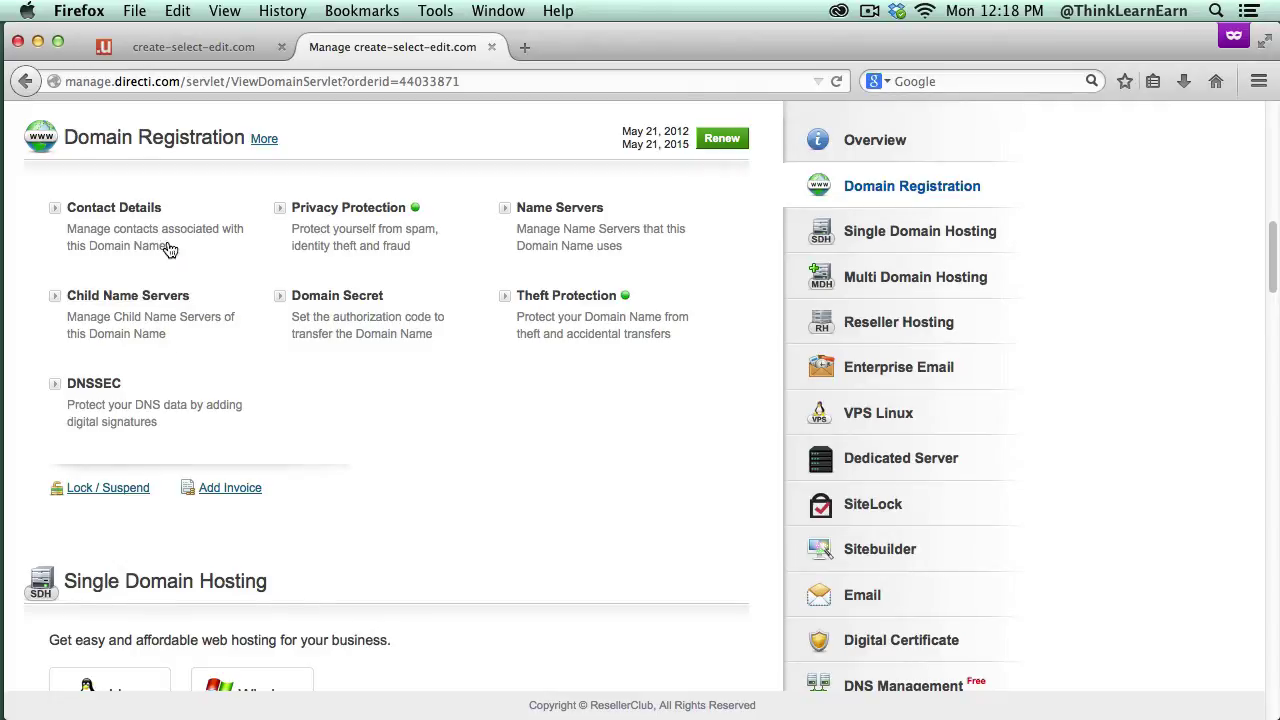
Step: Go back to the domain management page and bring up Child Name Servers
left_click(188, 47)
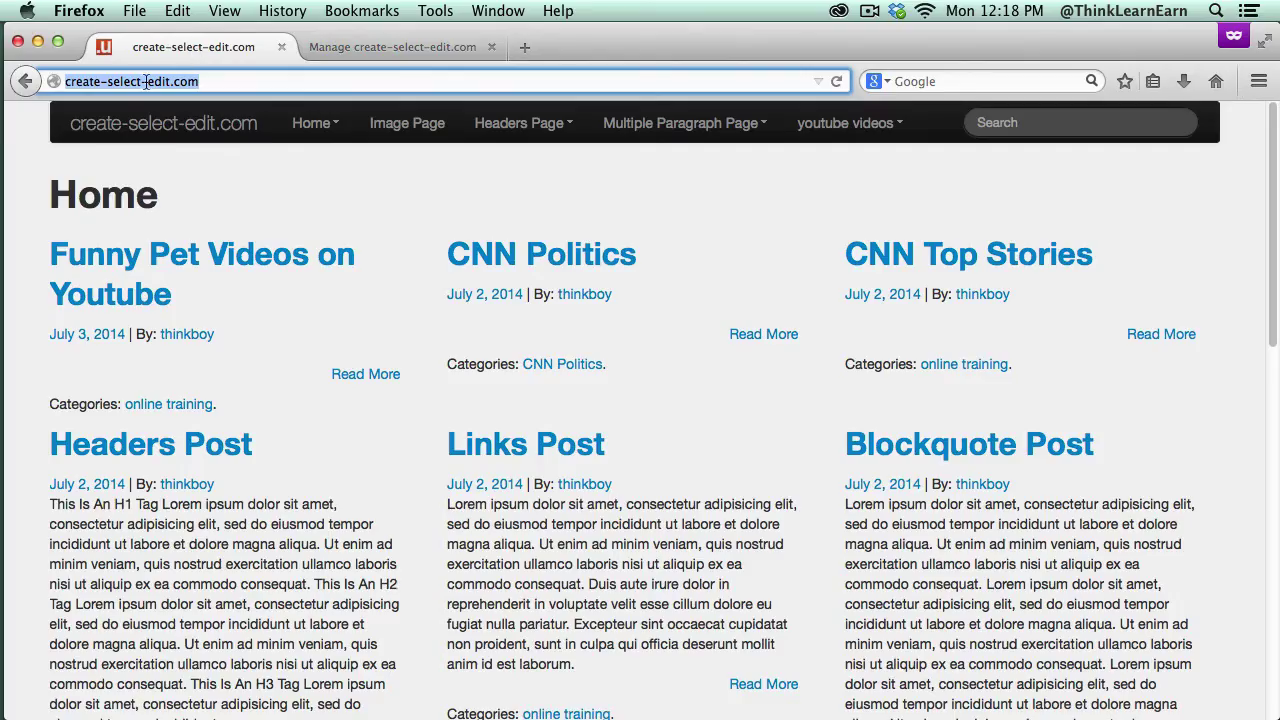
left_click(362, 52)
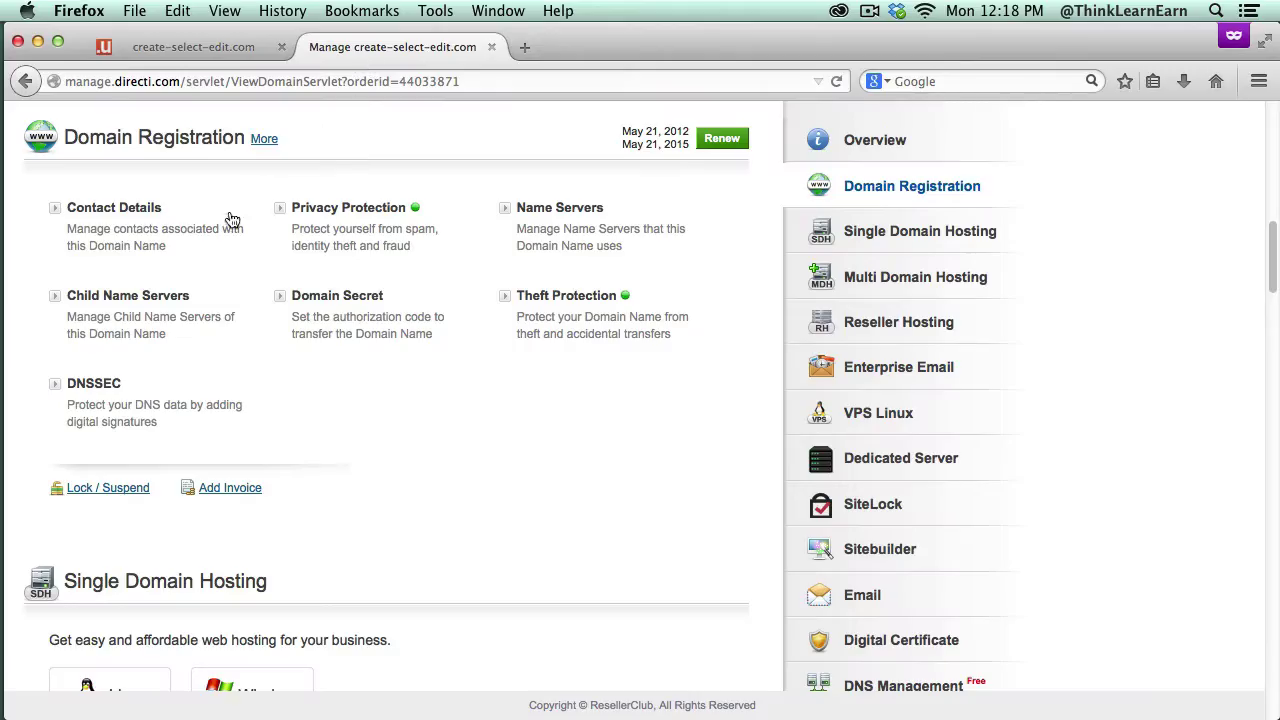
left_click(134, 296)
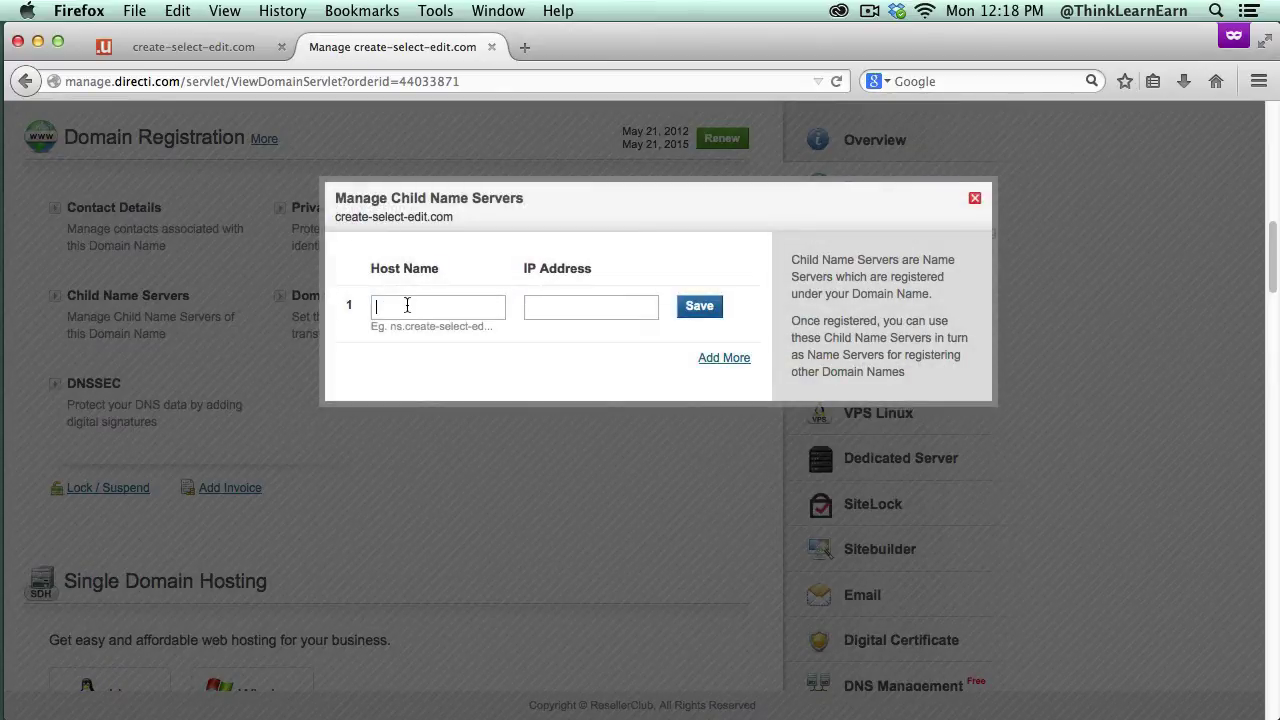
Step: Enter ns1.create-select-edit.com as the child name server host name
type("ns1.create-select-edit.com")
left_click_drag(422, 307, 347, 306)
Step: Paste IP address 208.71.170.79 and save the first child name server
left_click(558, 305)
type("208.71.170.79")
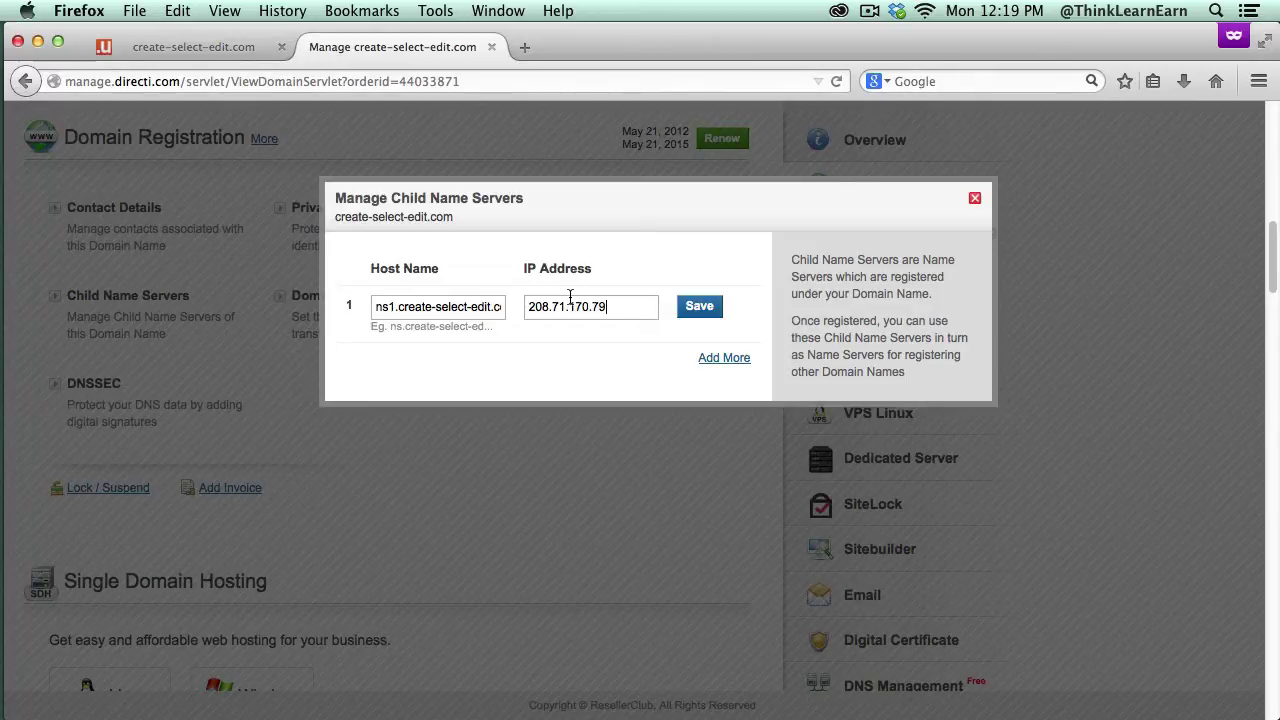
left_click(698, 309)
Step: Fill row 2's host name with ns2.create-select-edit.com, reusing the copied ns1 host name
left_click(451, 426)
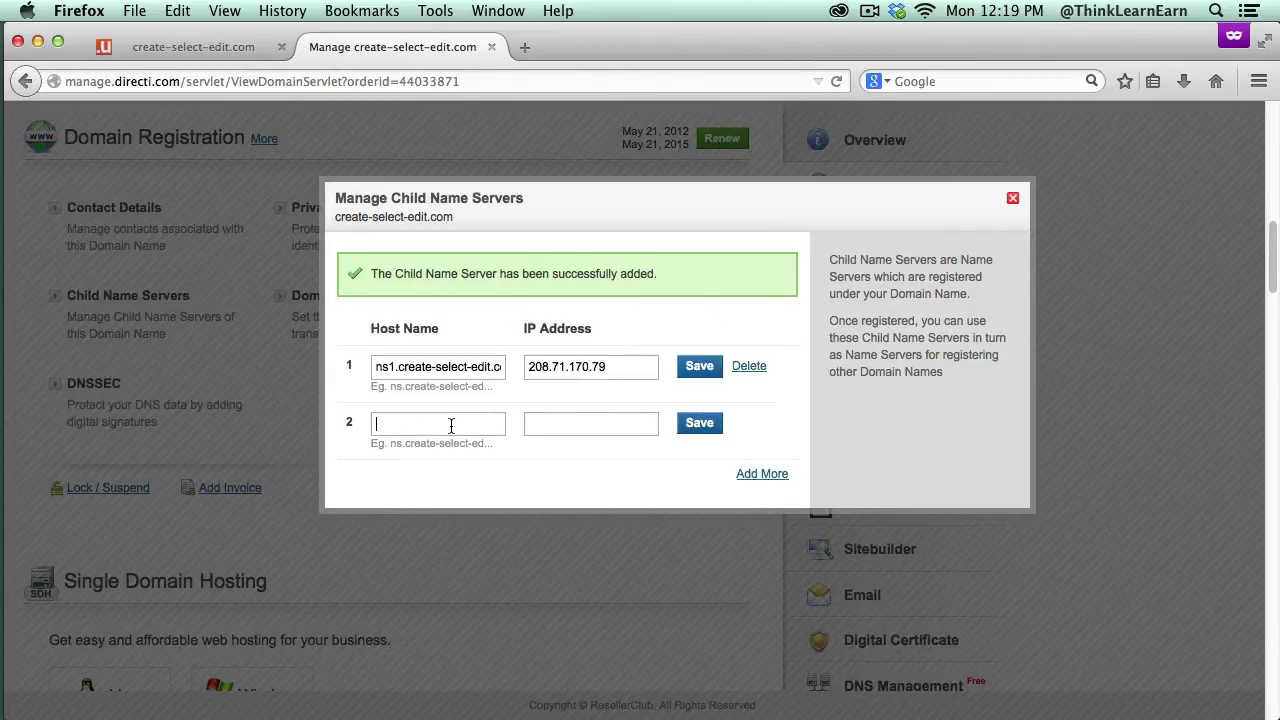
type("n")
left_click(439, 370)
triple_click(441, 373)
key("super+c")
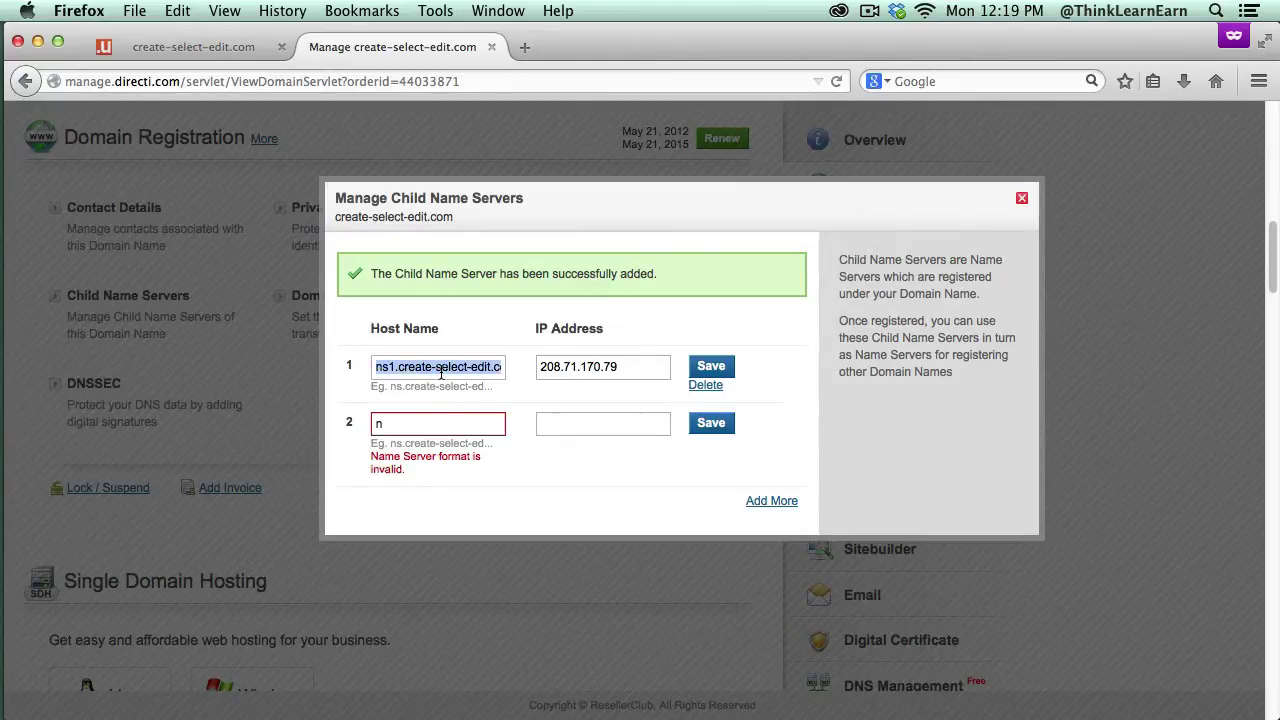
left_click(419, 426)
key("super+v")
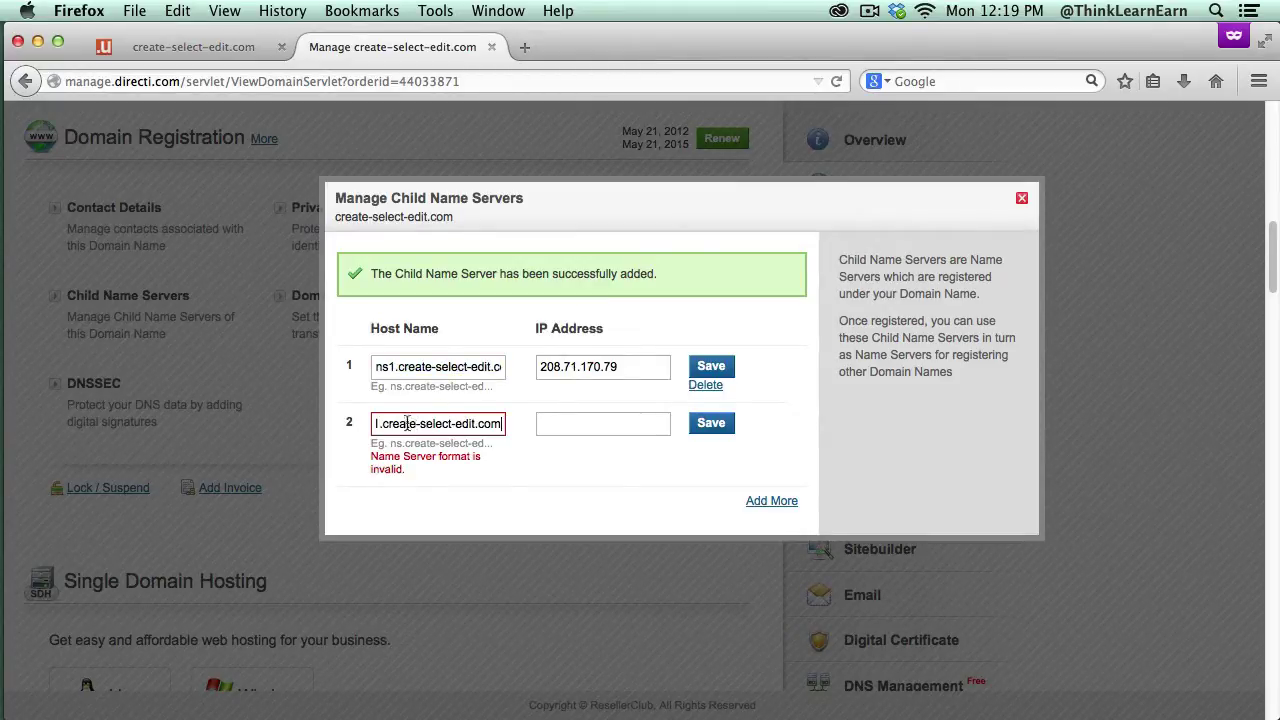
double_click(388, 424)
type("ns1")
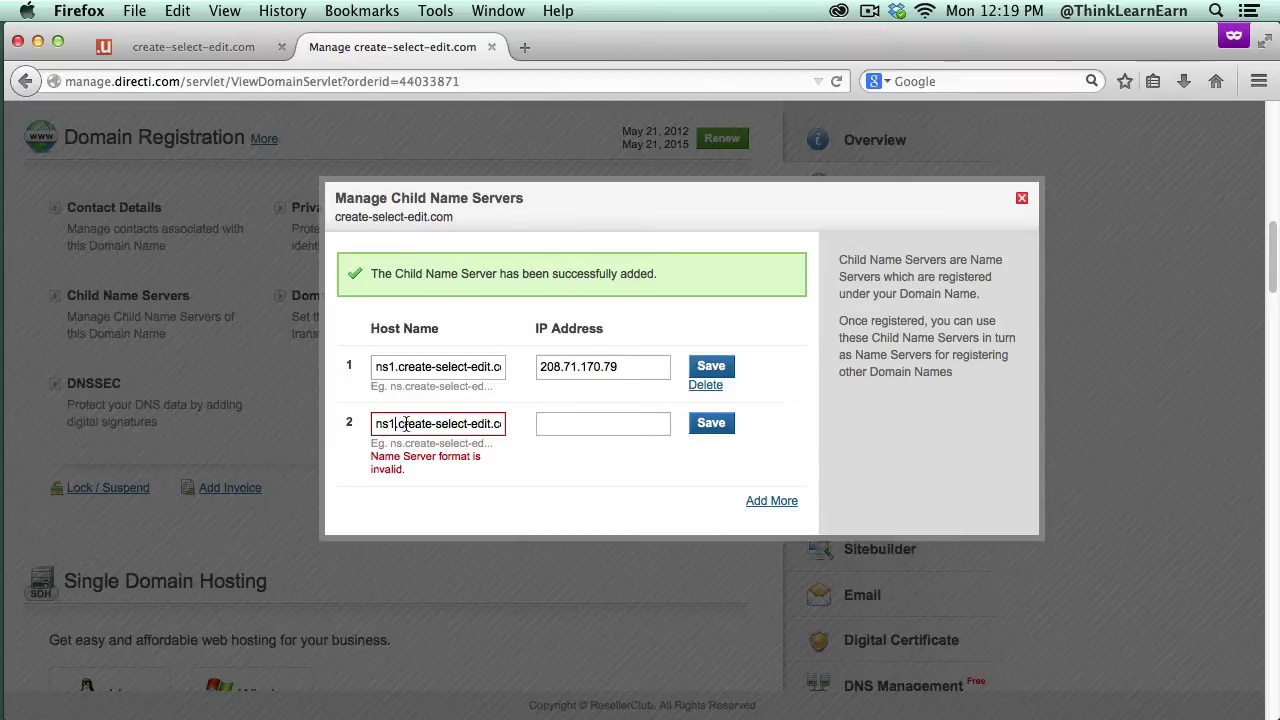
key("BackSpace")
type("2")
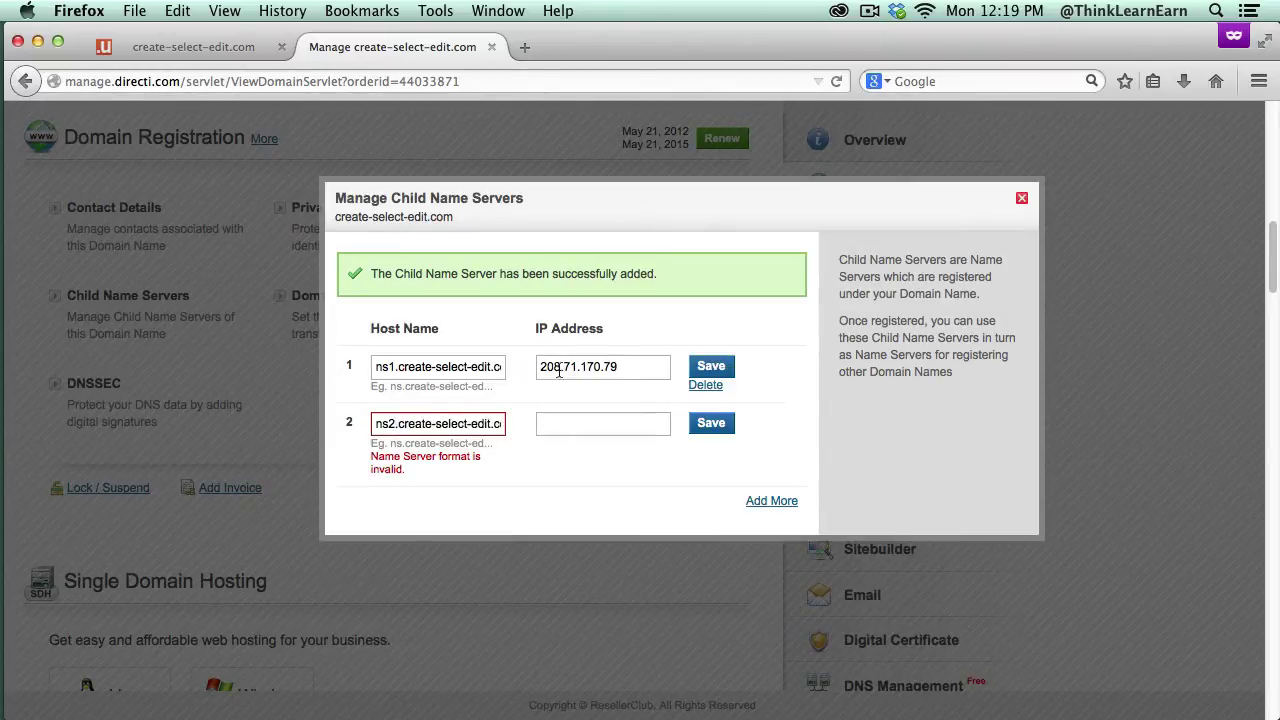
Step: Copy IP 208.71.170.79 into row 2 and save the second child name server
left_click_drag(632, 367, 490, 358)
key("super+c")
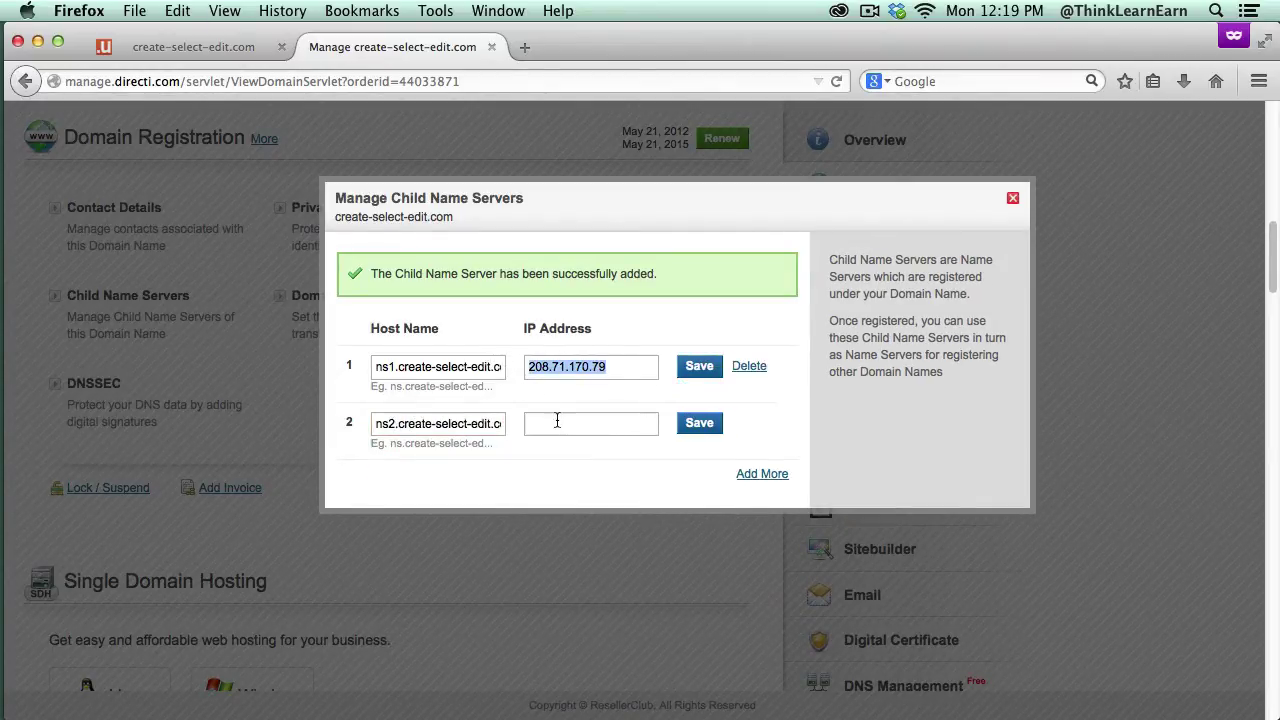
left_click(552, 418)
key("super+v")
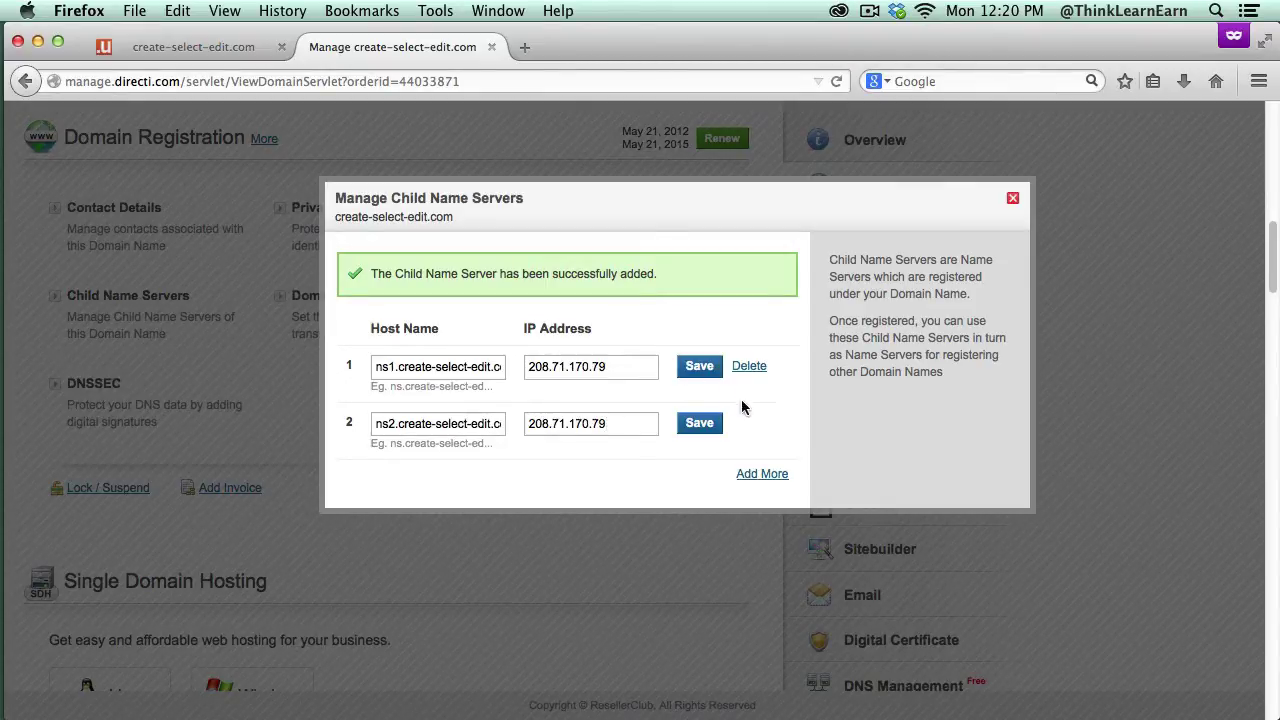
left_click(705, 424)
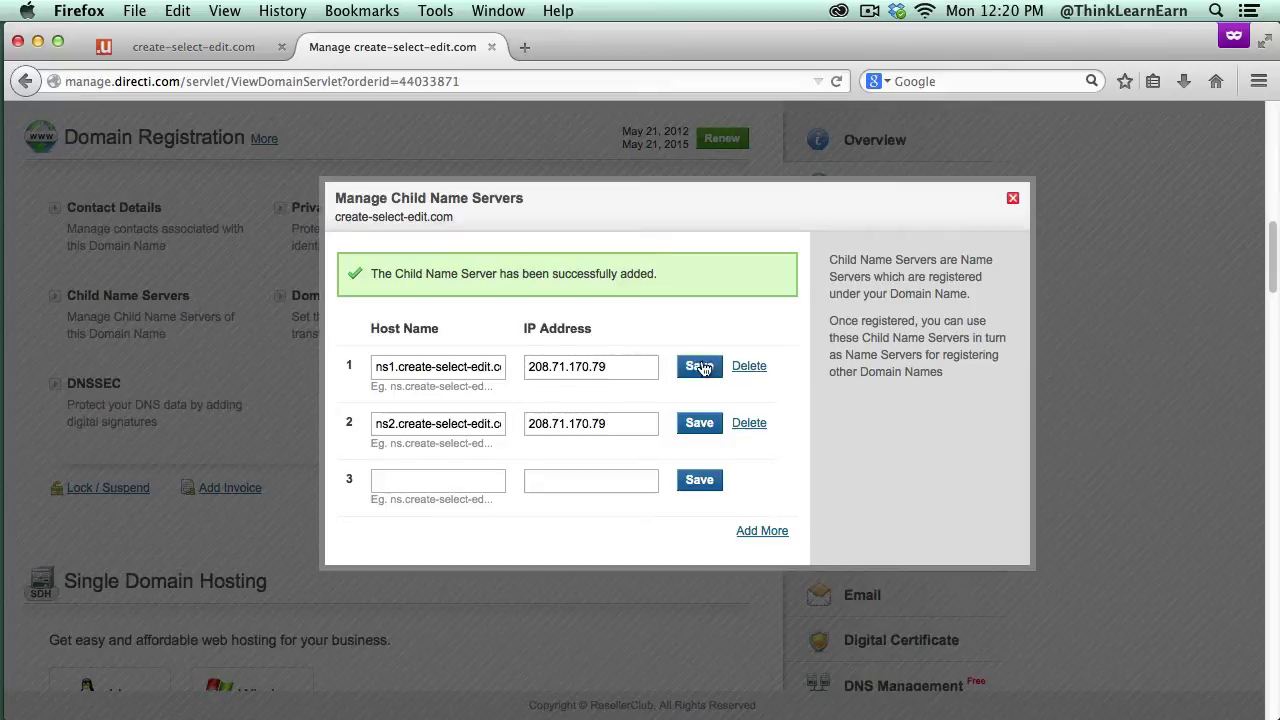
Step: Copy the ns1.create-select-edit.com host name and close the child name server dialog
left_click(1012, 198)
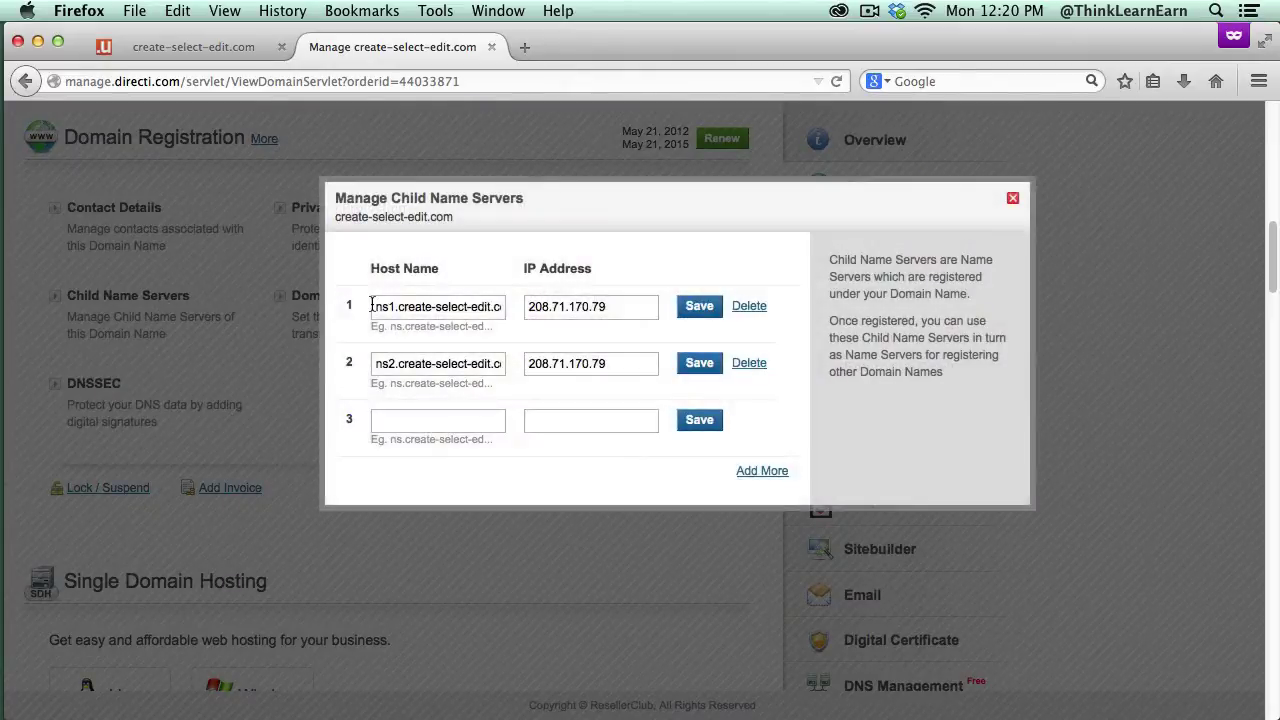
left_click_drag(377, 307, 548, 312)
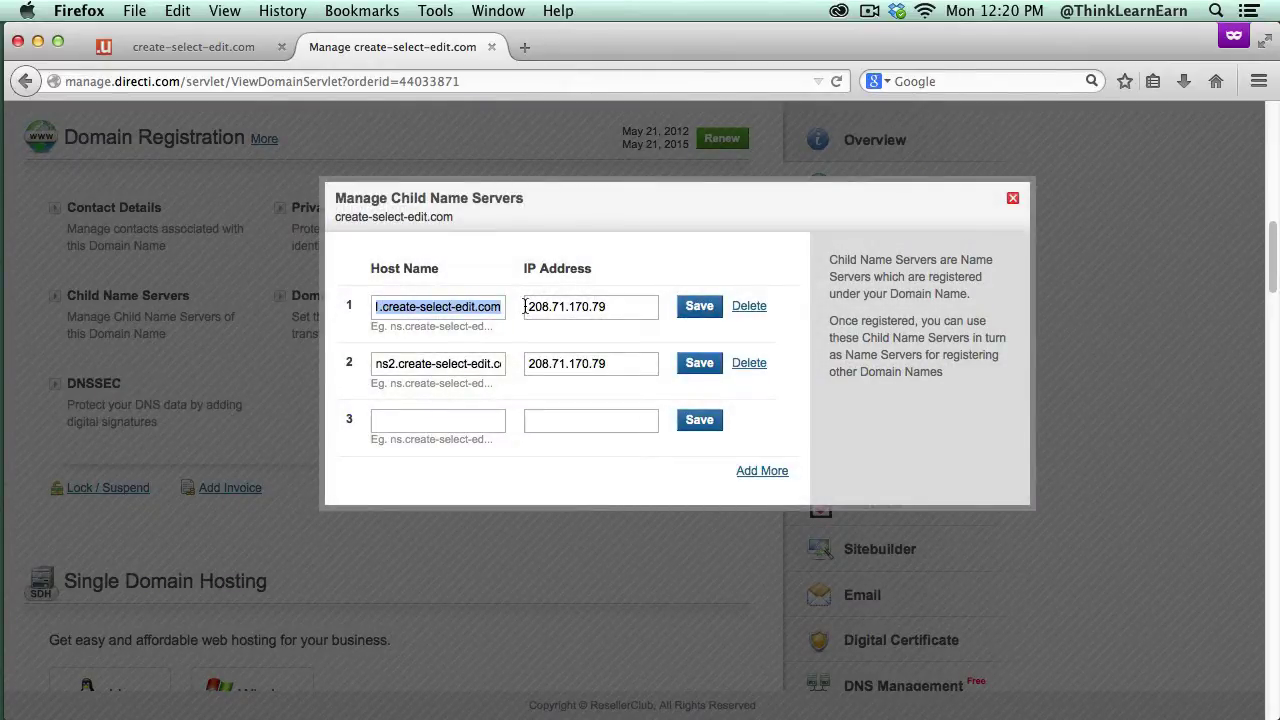
left_click(1012, 198)
Step: Replace both web289 name servers with ns1 and ns2.create-select-edit.com, then dismiss the confirmation
left_click(588, 212)
left_click_drag(563, 272, 357, 245)
key("super+v")
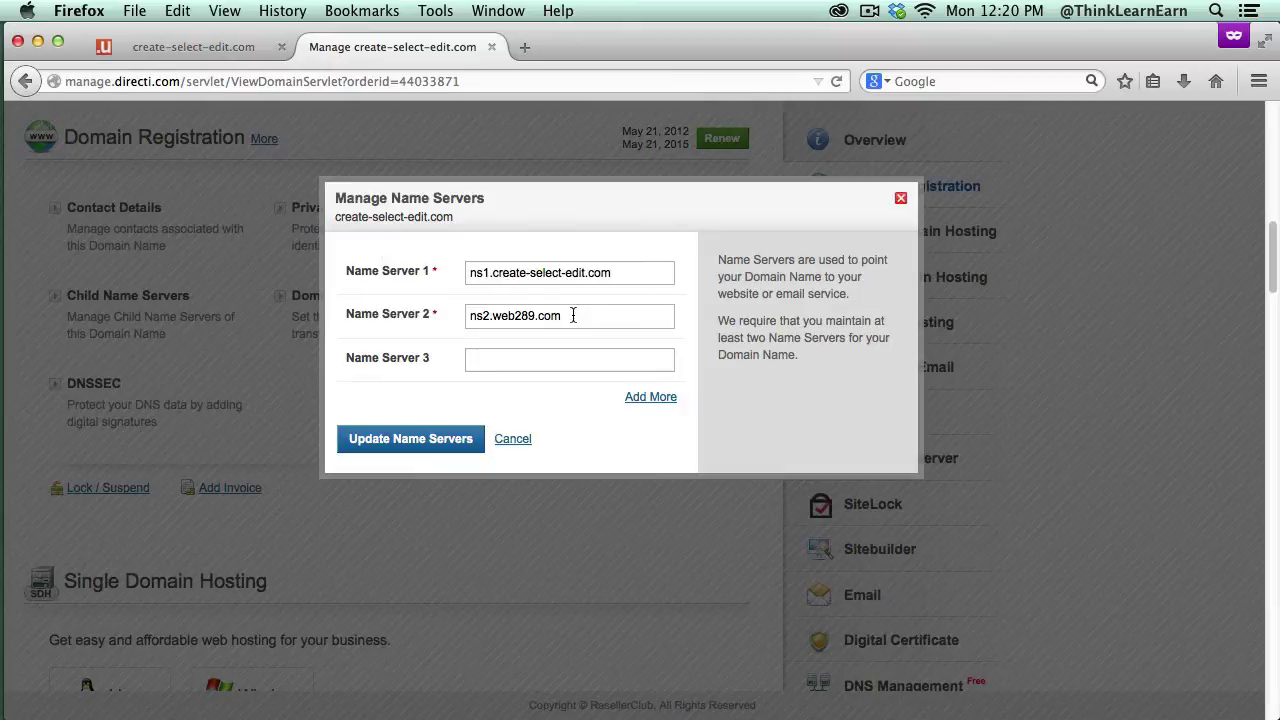
left_click_drag(572, 314, 384, 291)
key("super+v")
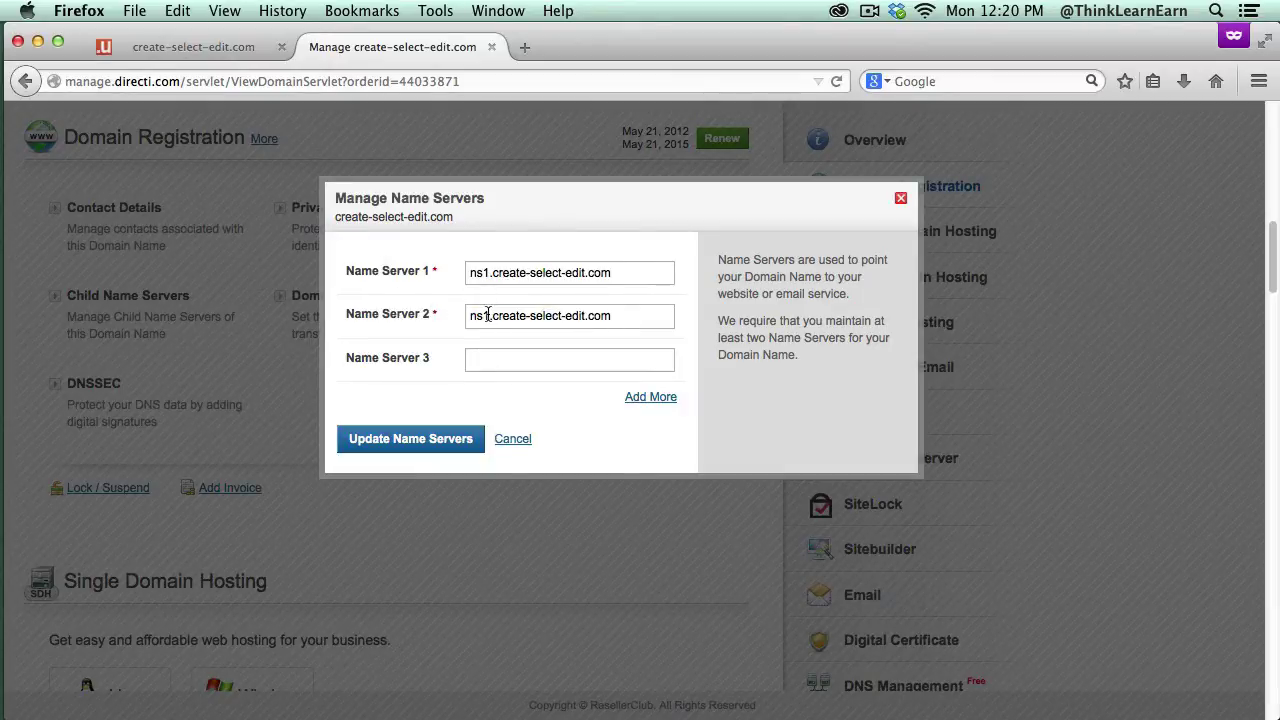
key("BackSpace")
type("2")
left_click(455, 444)
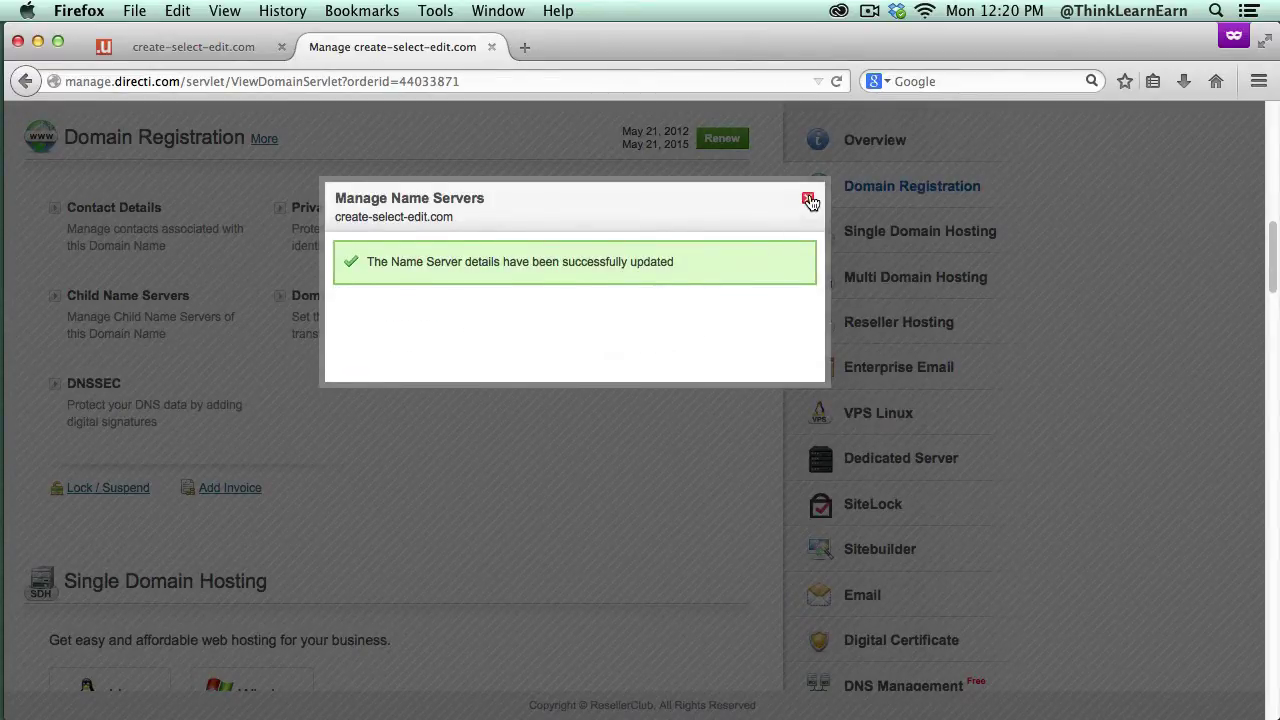
left_click(807, 198)
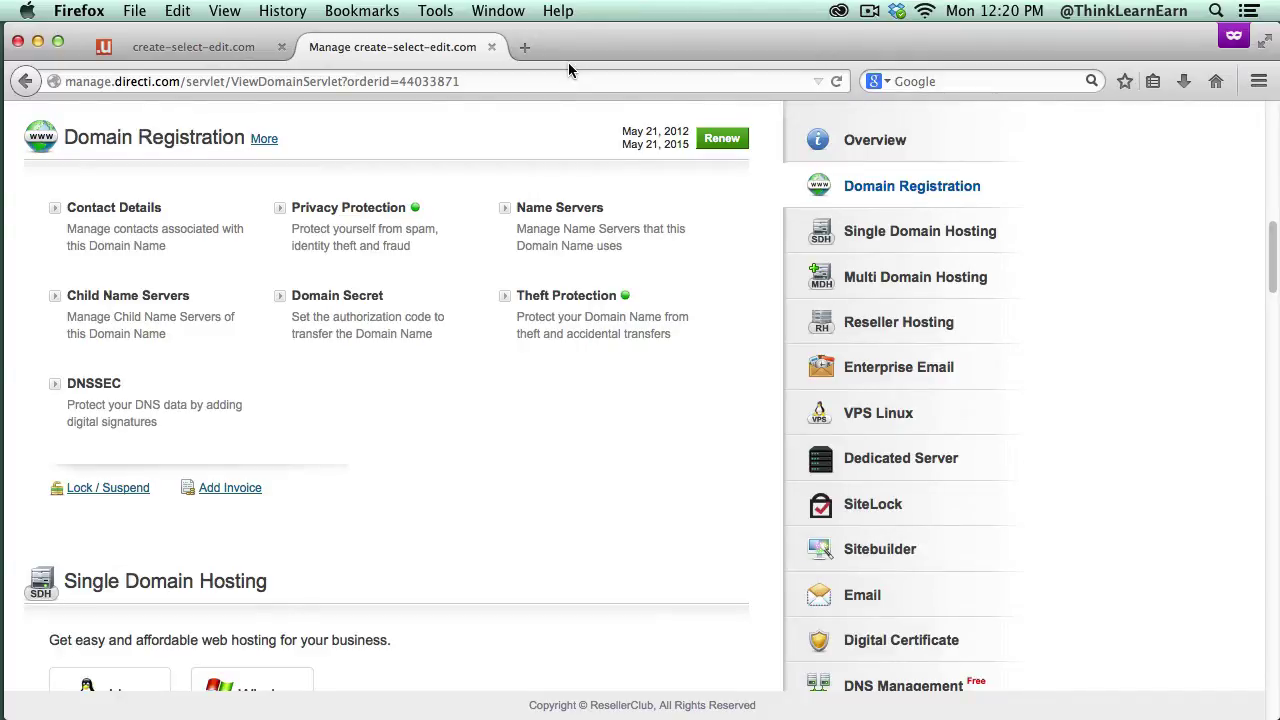
Step: Switch to the create-select-edit.com browser tab
left_click(184, 40)
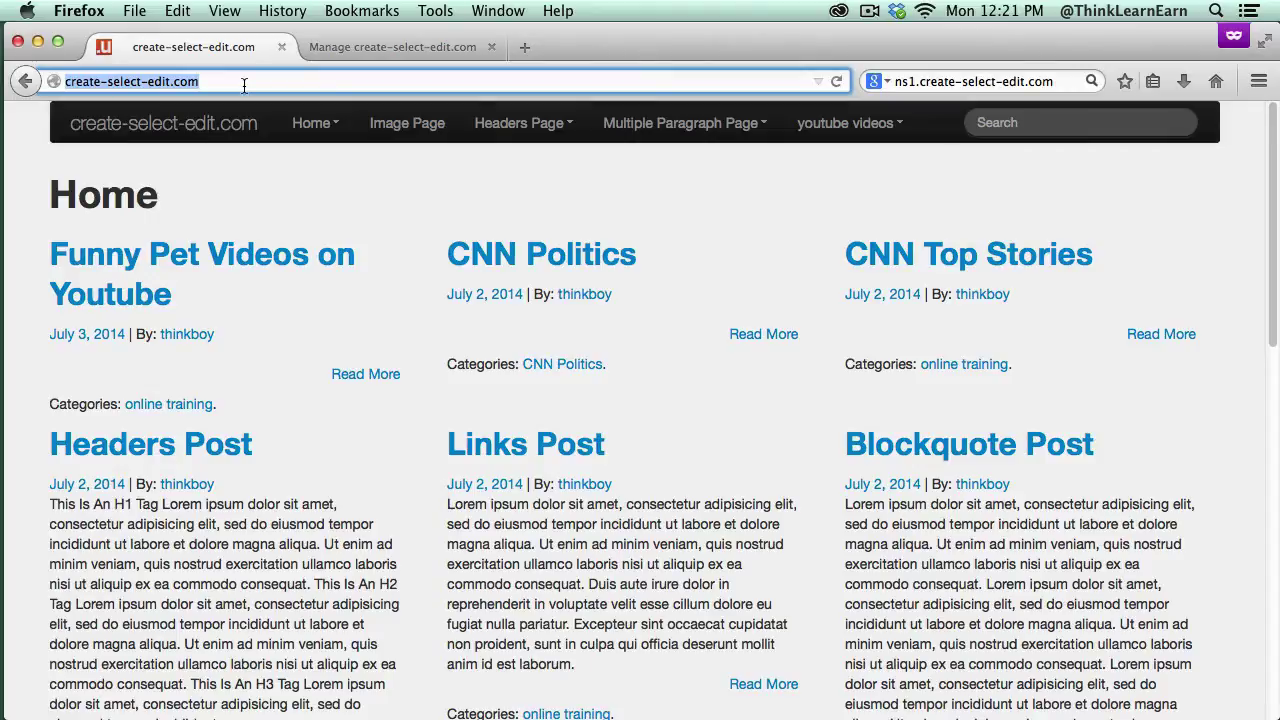
Step: Load create-select-edit.com/whm in the address bar
left_click(244, 84)
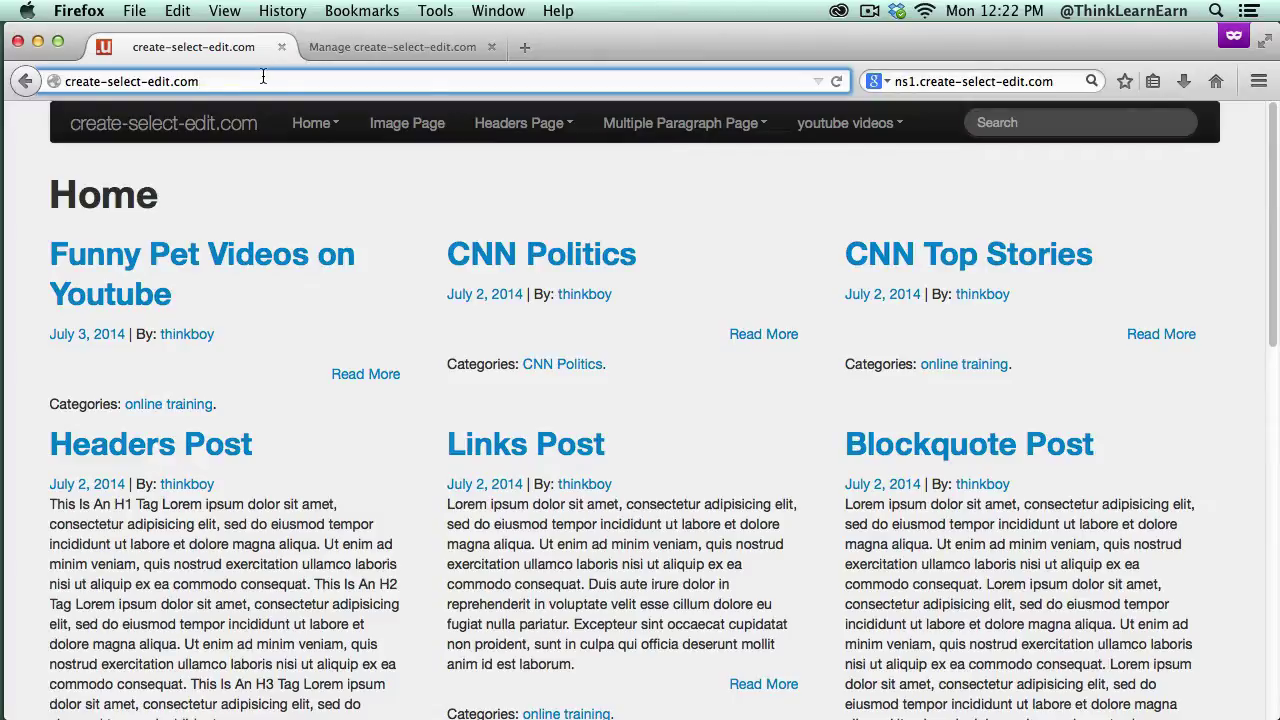
type("/whm")
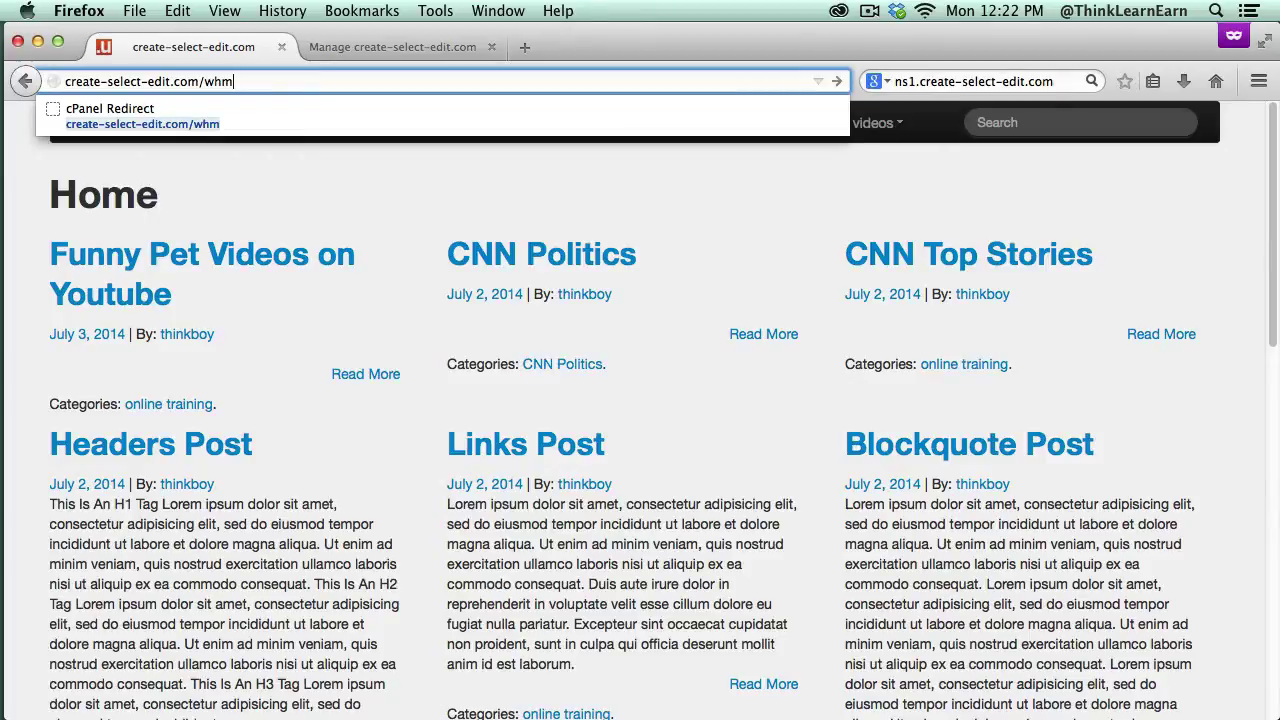
key("Return")
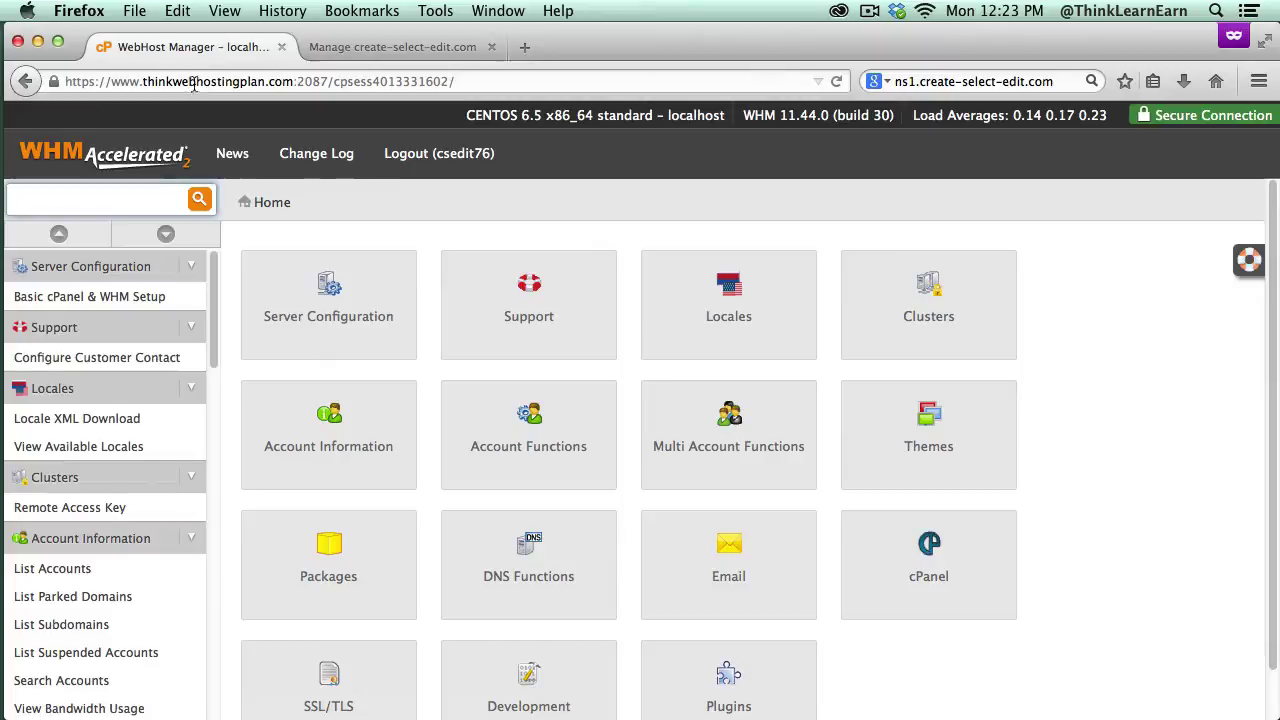
Step: Scroll the WHM sidebar to Account Functions and choose Create a New Account
scroll(213, 293, "down", 1)
scroll(213, 293, "down", 5)
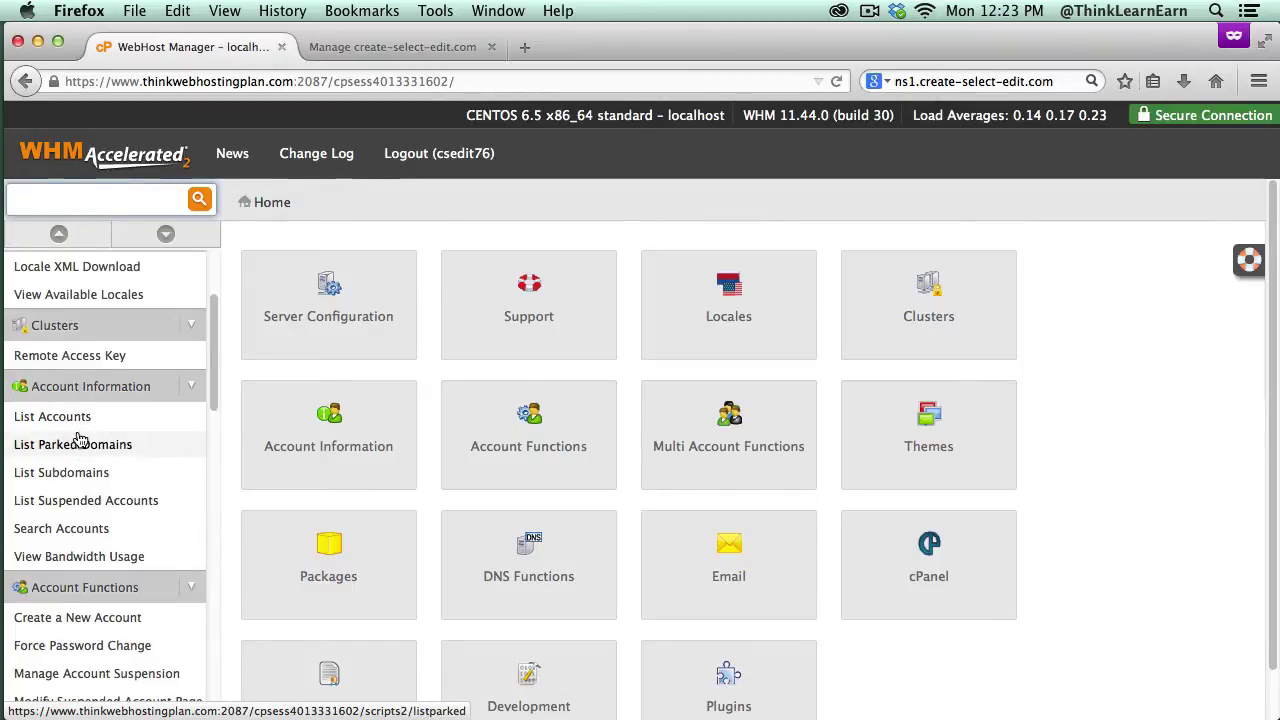
left_click_drag(214, 371, 214, 420)
left_click(122, 518)
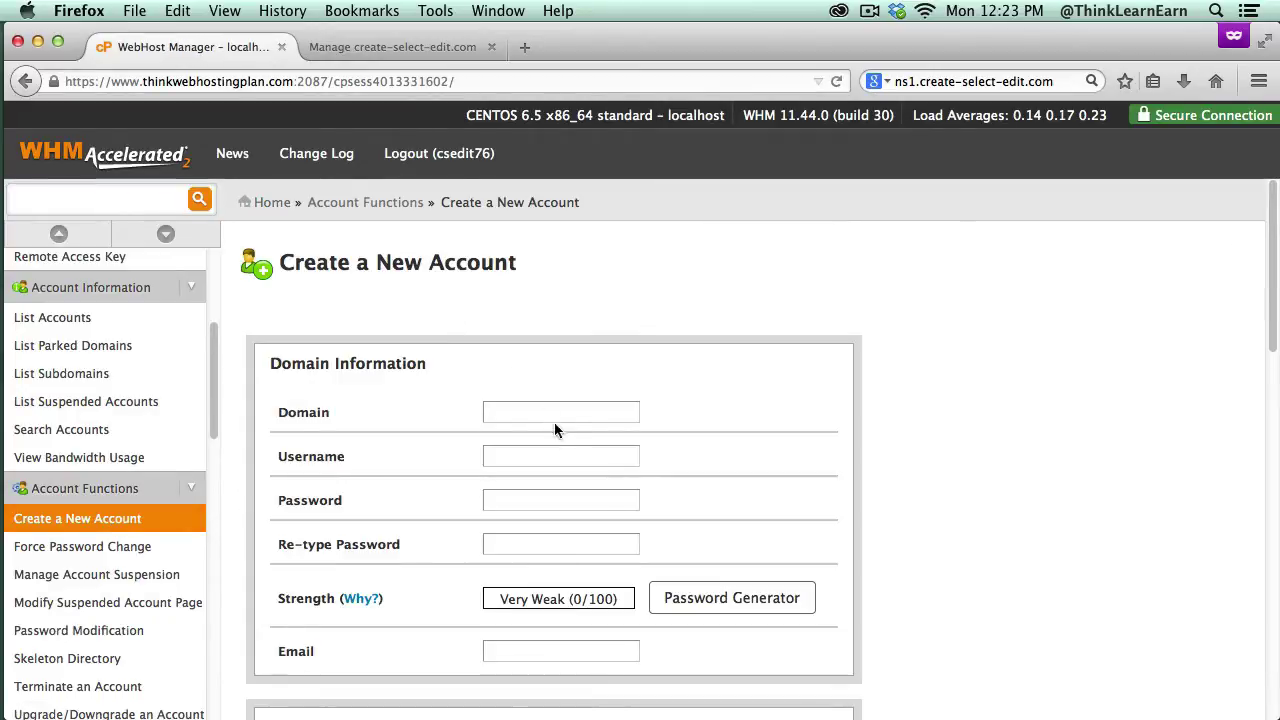
Step: Enter domain mydomain.com and replace the auto-filled username with a custom one
left_click(552, 411)
type("mydomain")
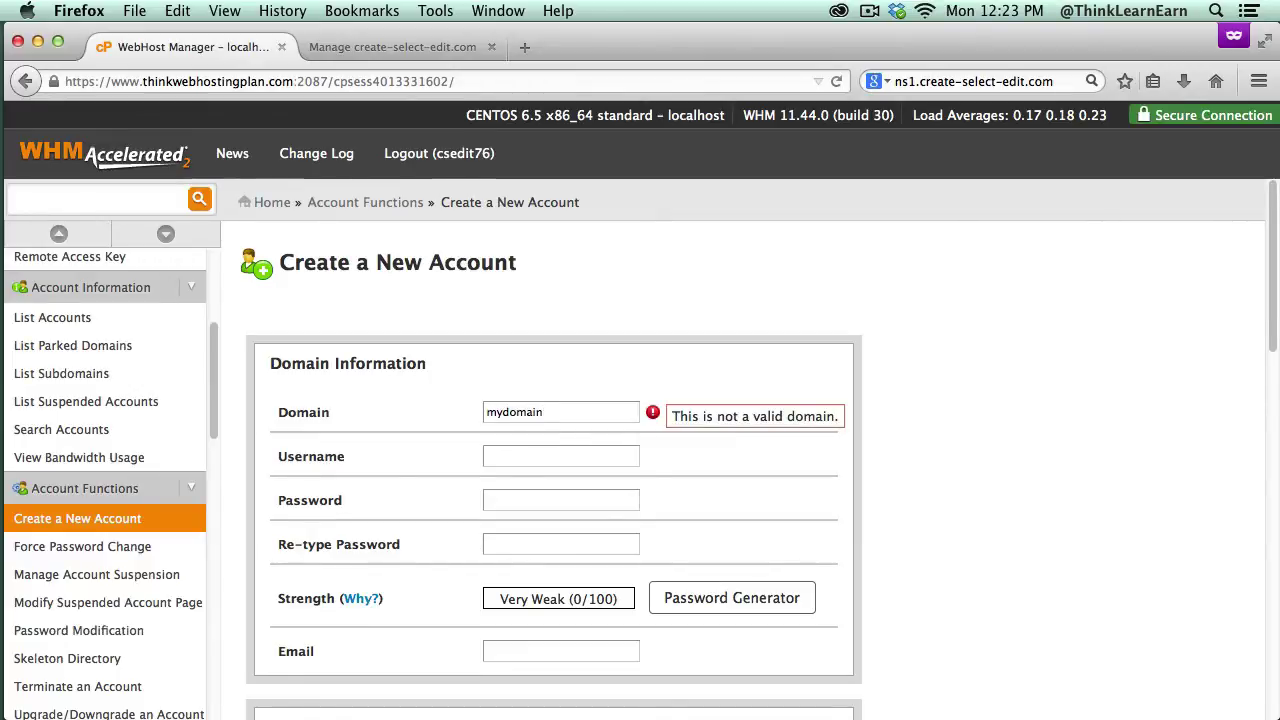
key("BackSpace")
type("n")
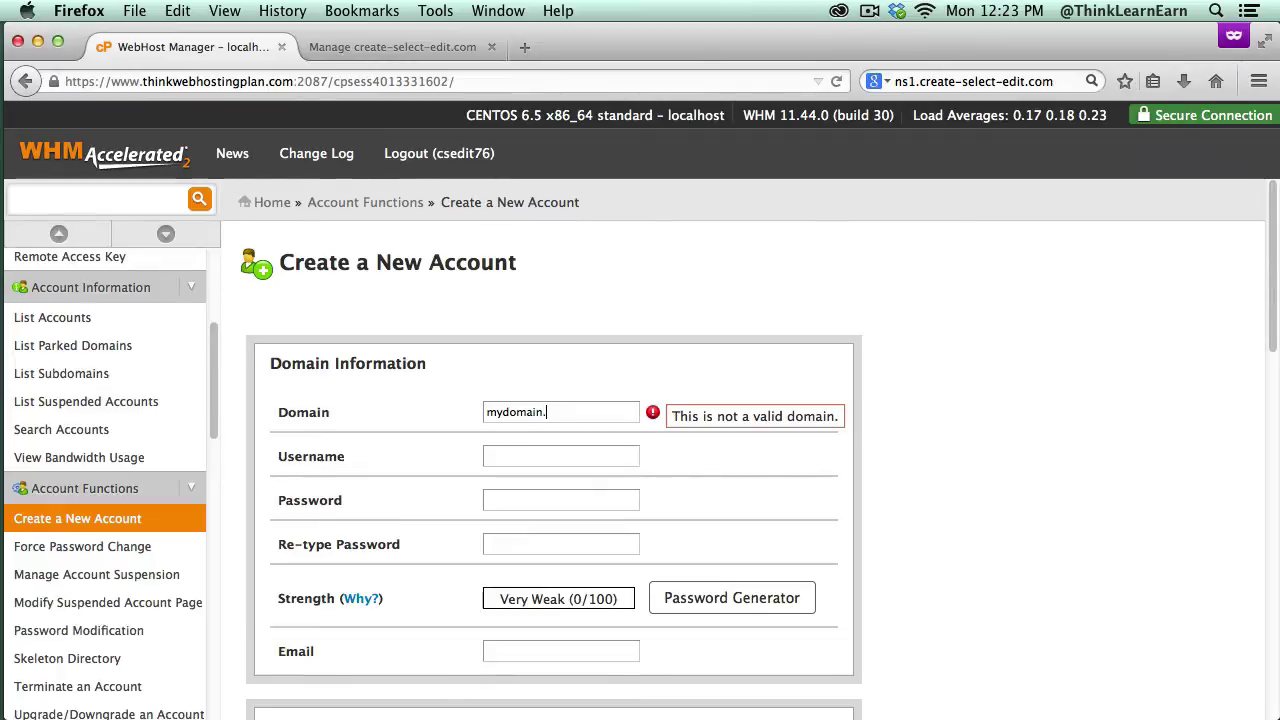
type(".com")
key("Tab")
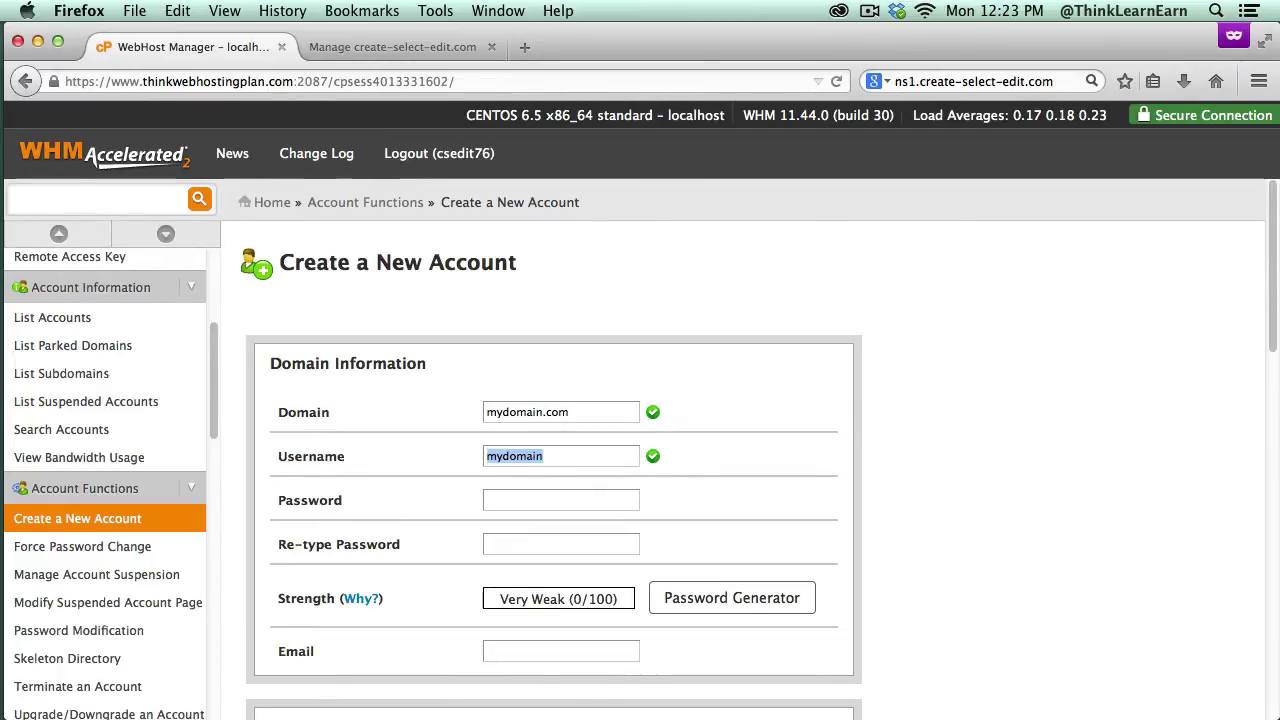
left_click(580, 446)
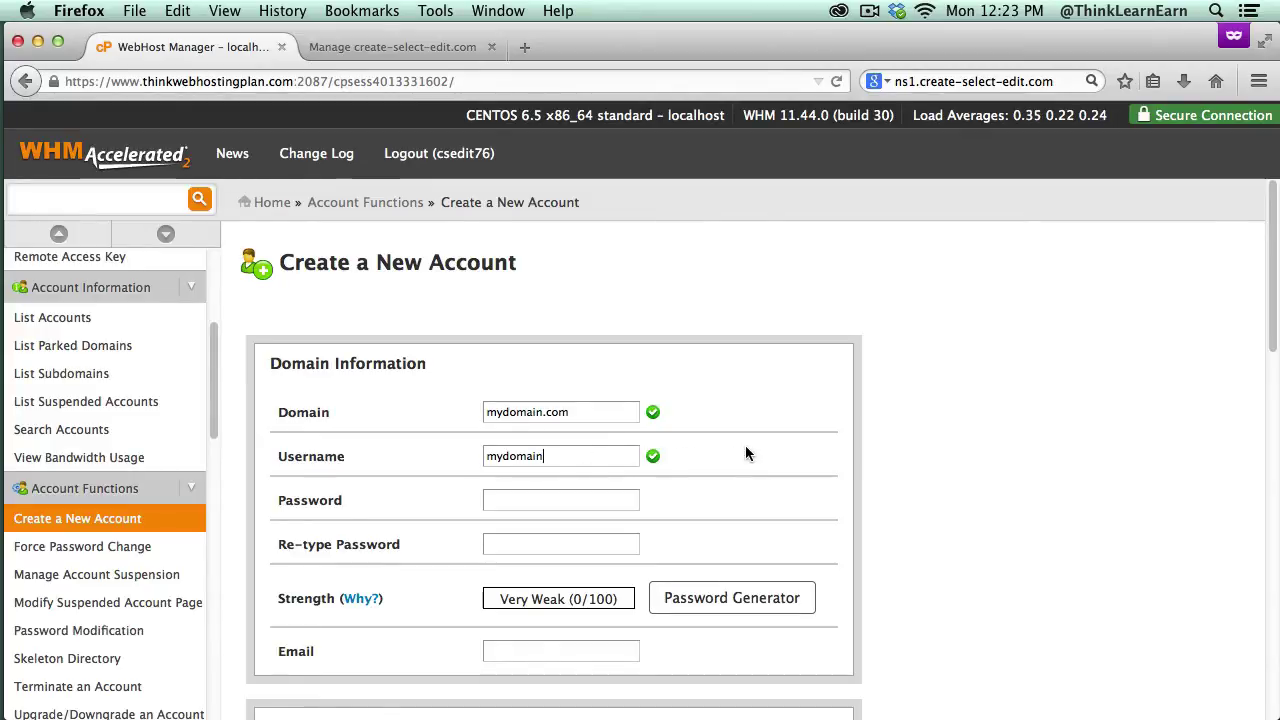
key("BackSpace")
key("BackSpace")
key("BackSpace")
key("BackSpace")
key("BackSpace")
key("BackSpace")
key("BackSpace")
type("dom5342")
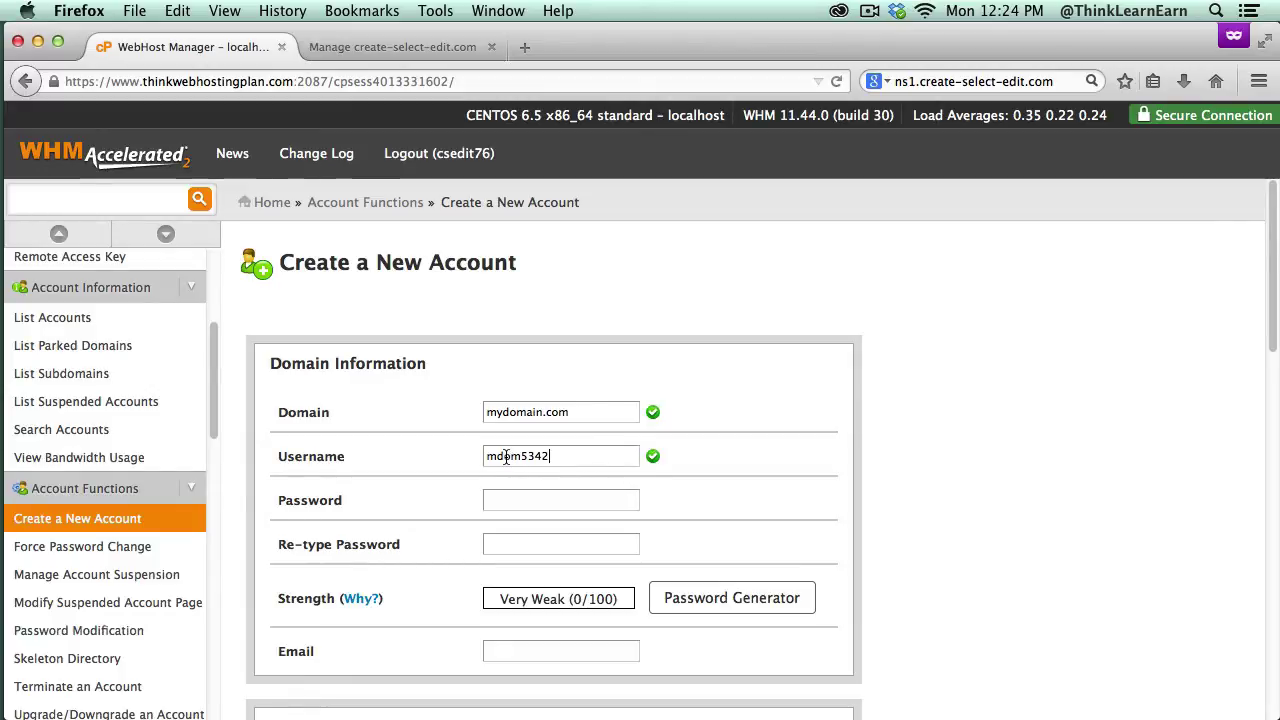
Step: Generate a Very Strong password and apply it to both password fields
left_click(710, 605)
left_click(584, 500)
left_click(862, 563)
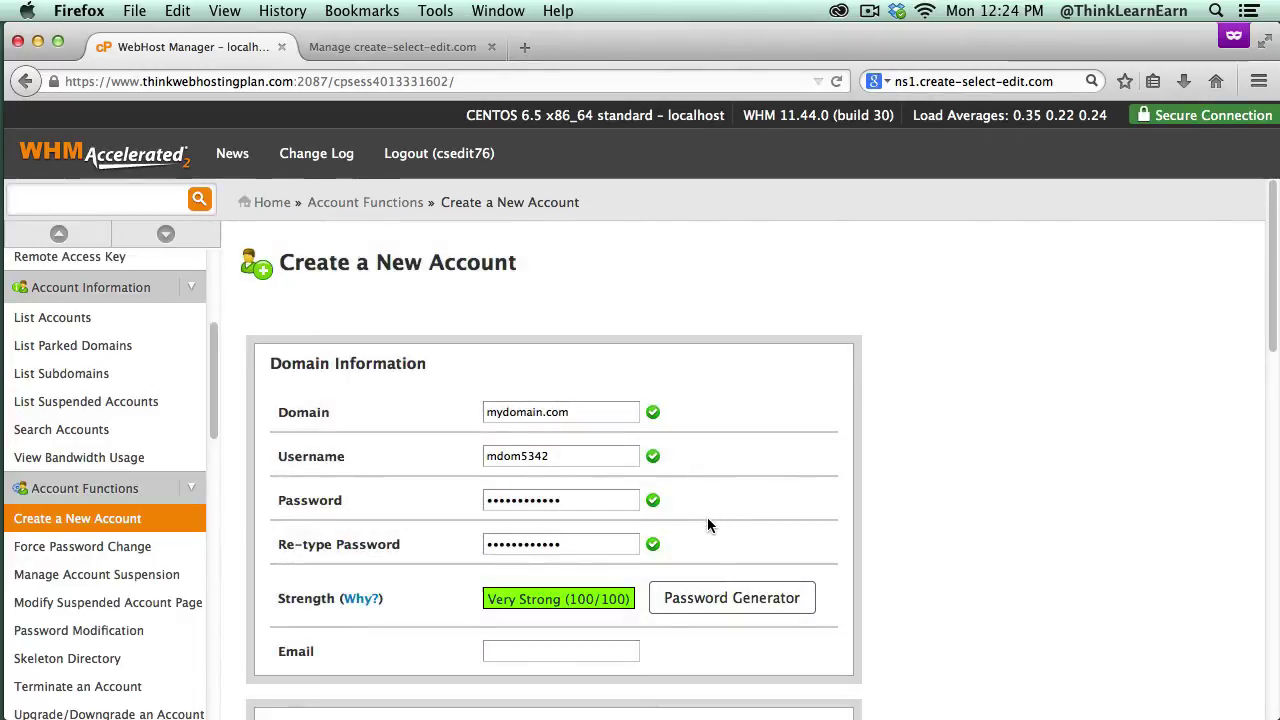
Step: Enter the client's contact e-mail address in the Email field
scroll(680, 517, "down", 3)
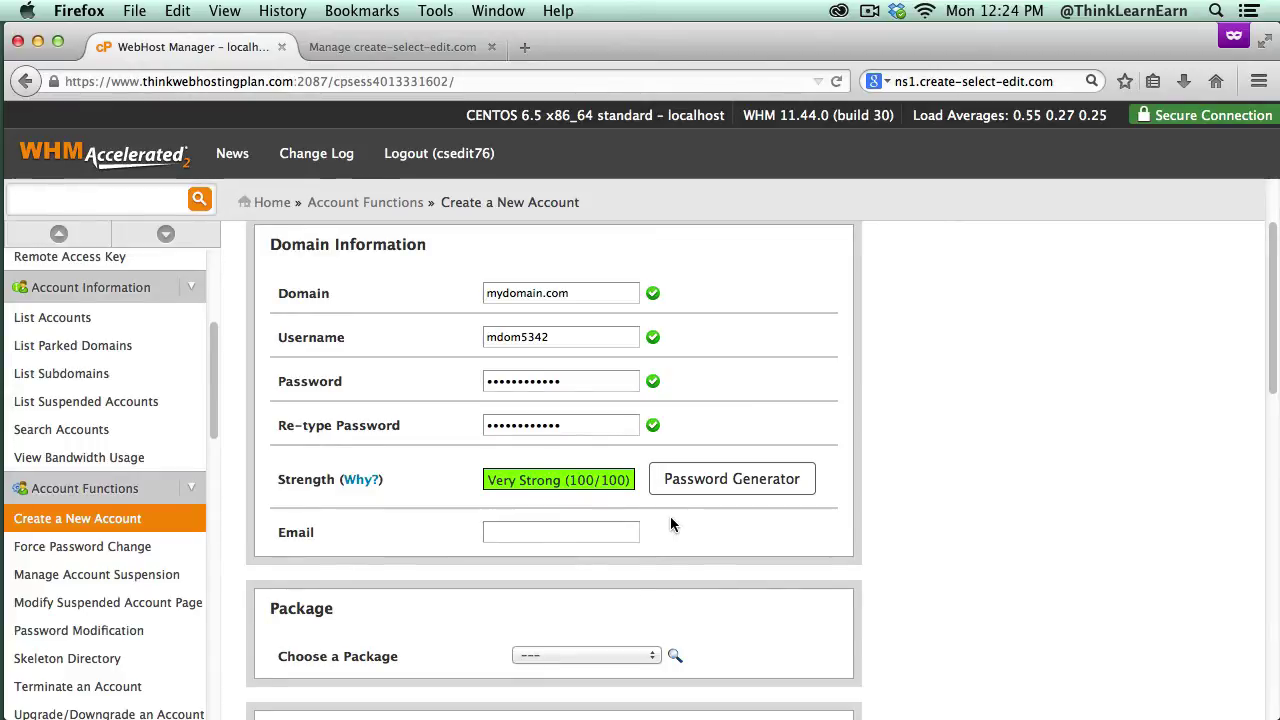
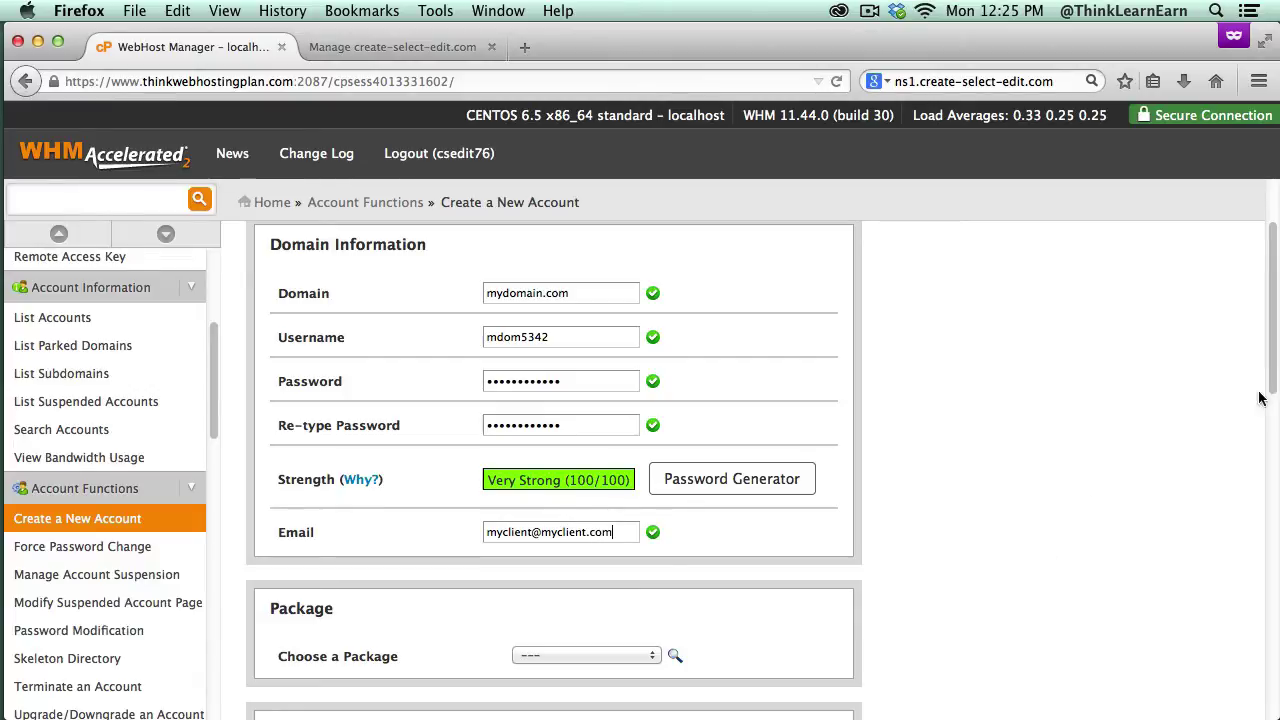
Step: Choose the 100mb-websites hosting package for the account
scroll(1246, 440, "down", 3)
scroll(1246, 440, "down", 2)
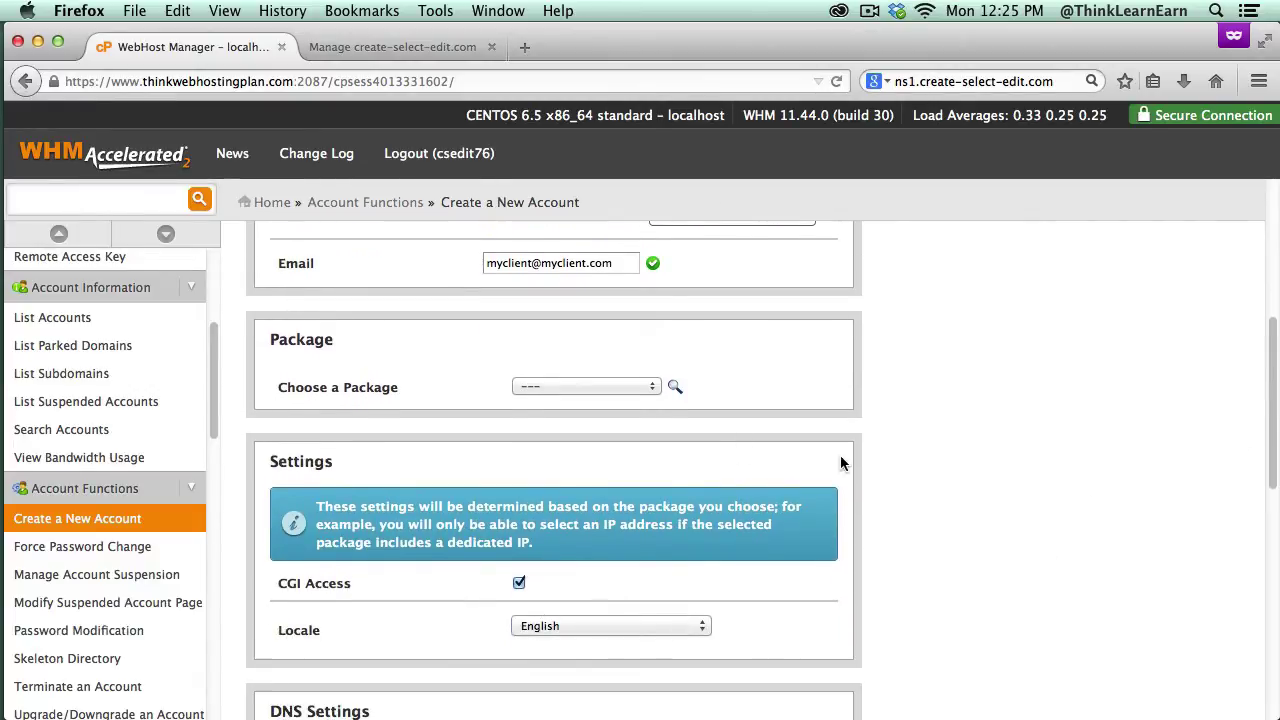
left_click(610, 388)
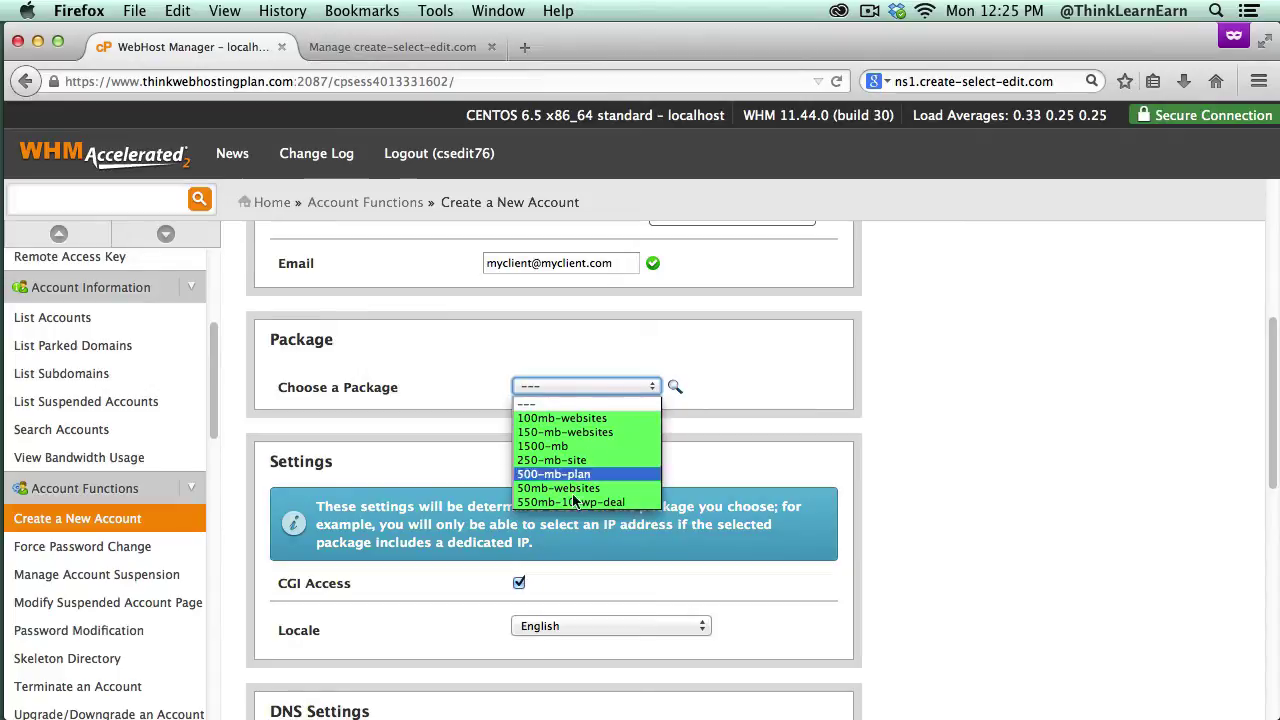
left_click(600, 418)
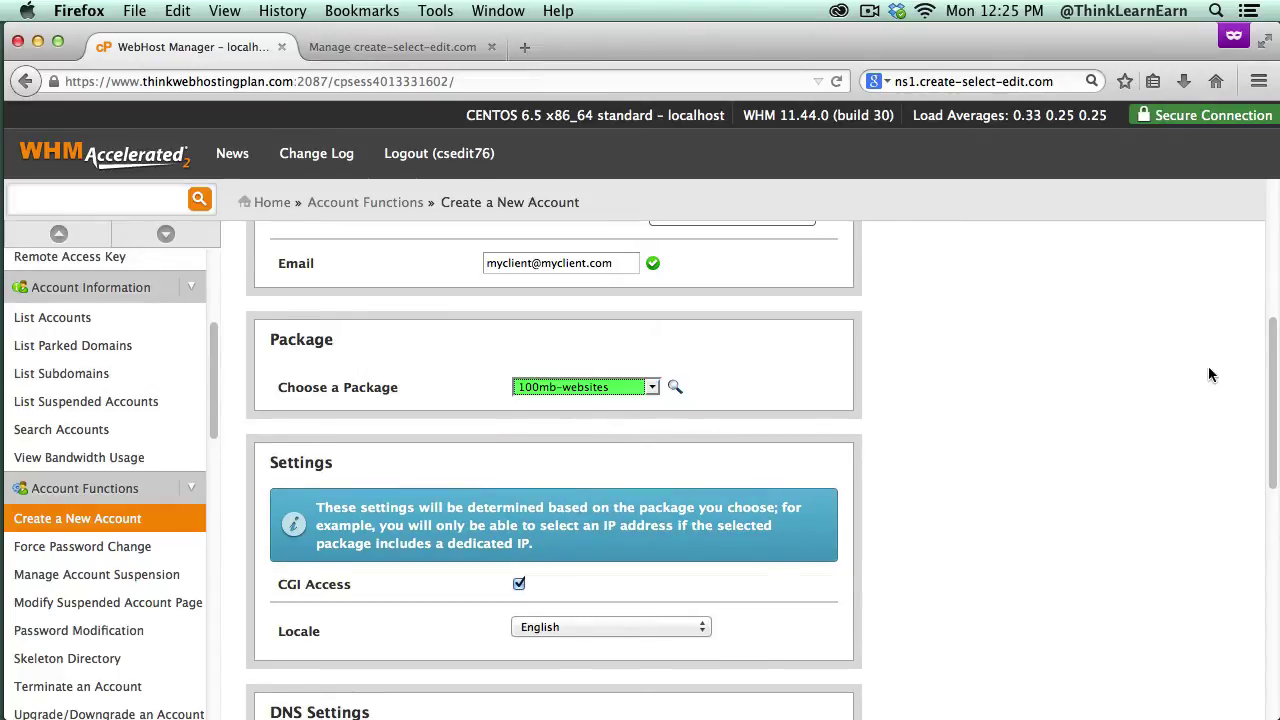
left_click_drag(1270, 400, 1272, 502)
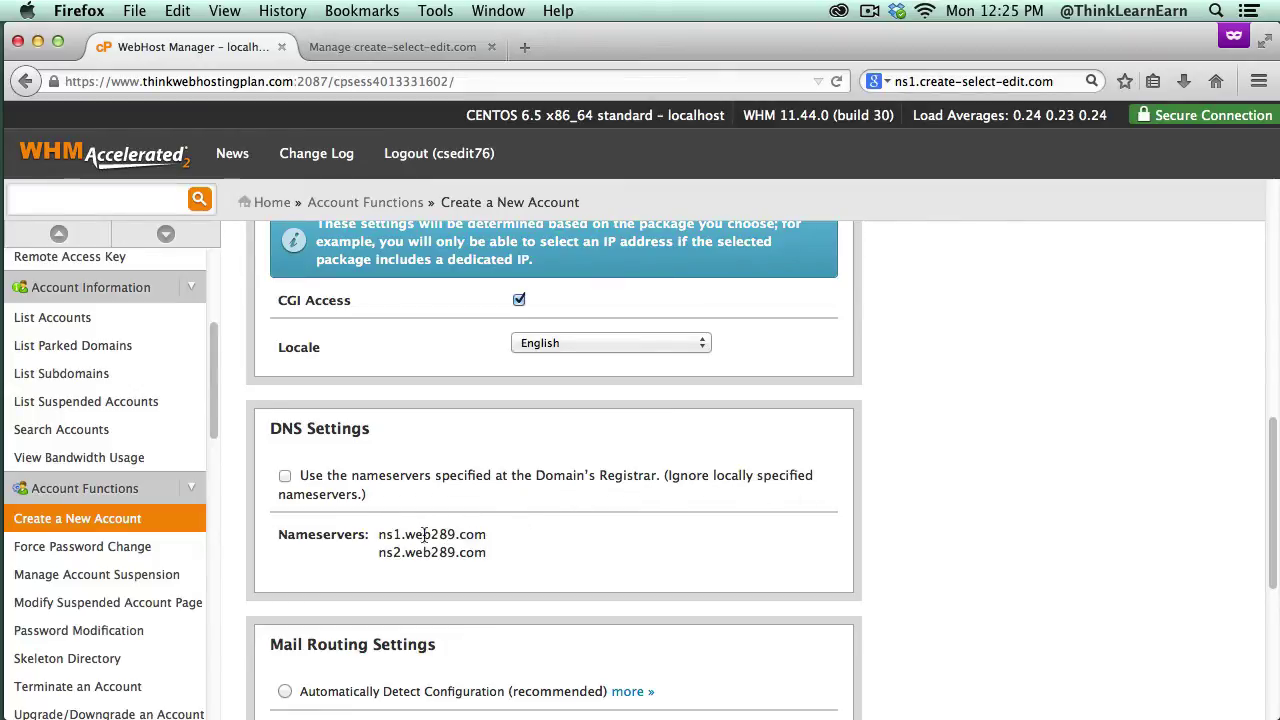
Step: Tick 'Use the nameservers specified at the Domain's Registrar', checking the registrar tab briefly
left_click_drag(406, 534, 449, 534)
left_click_drag(1054, 81, 888, 81)
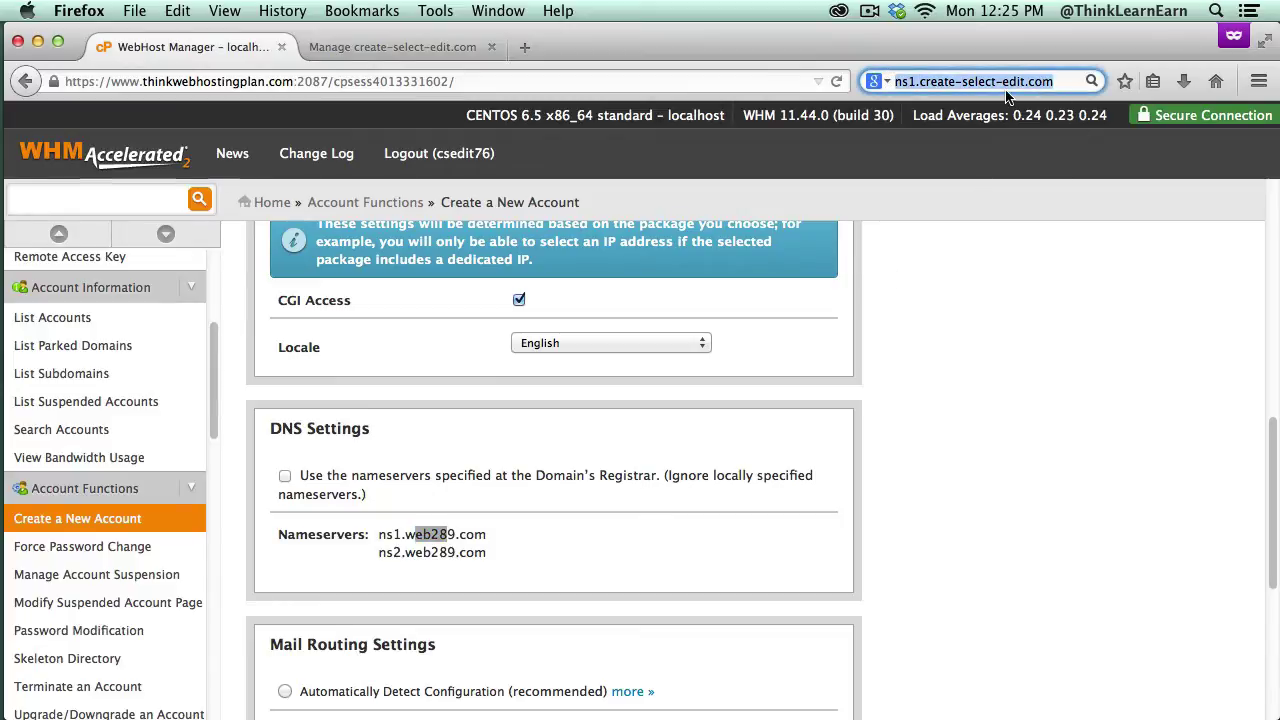
left_click(285, 477)
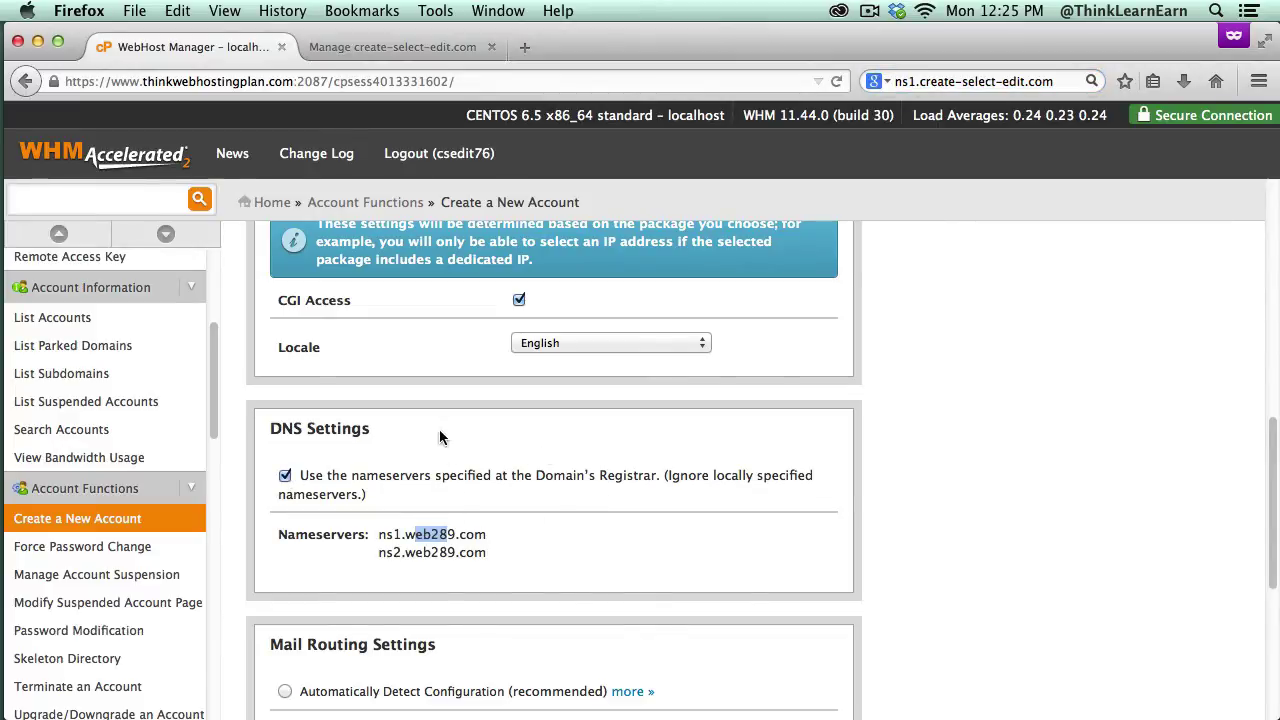
left_click(407, 50)
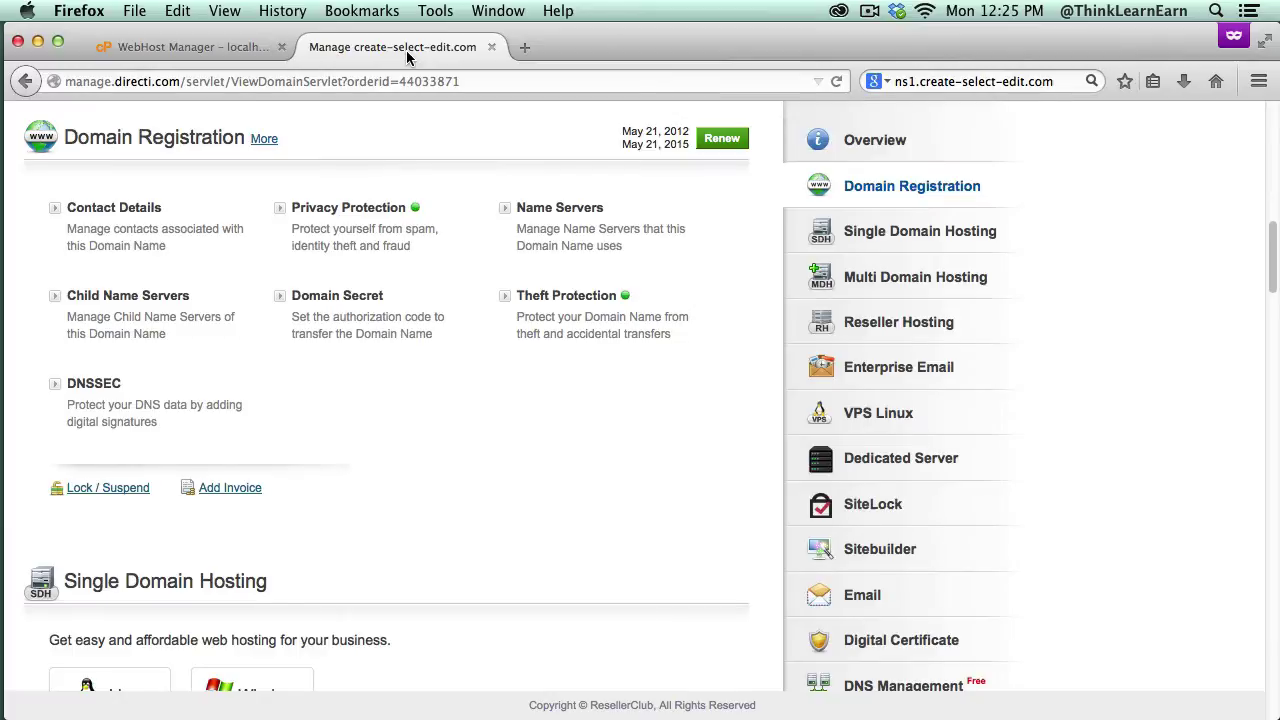
left_click(216, 51)
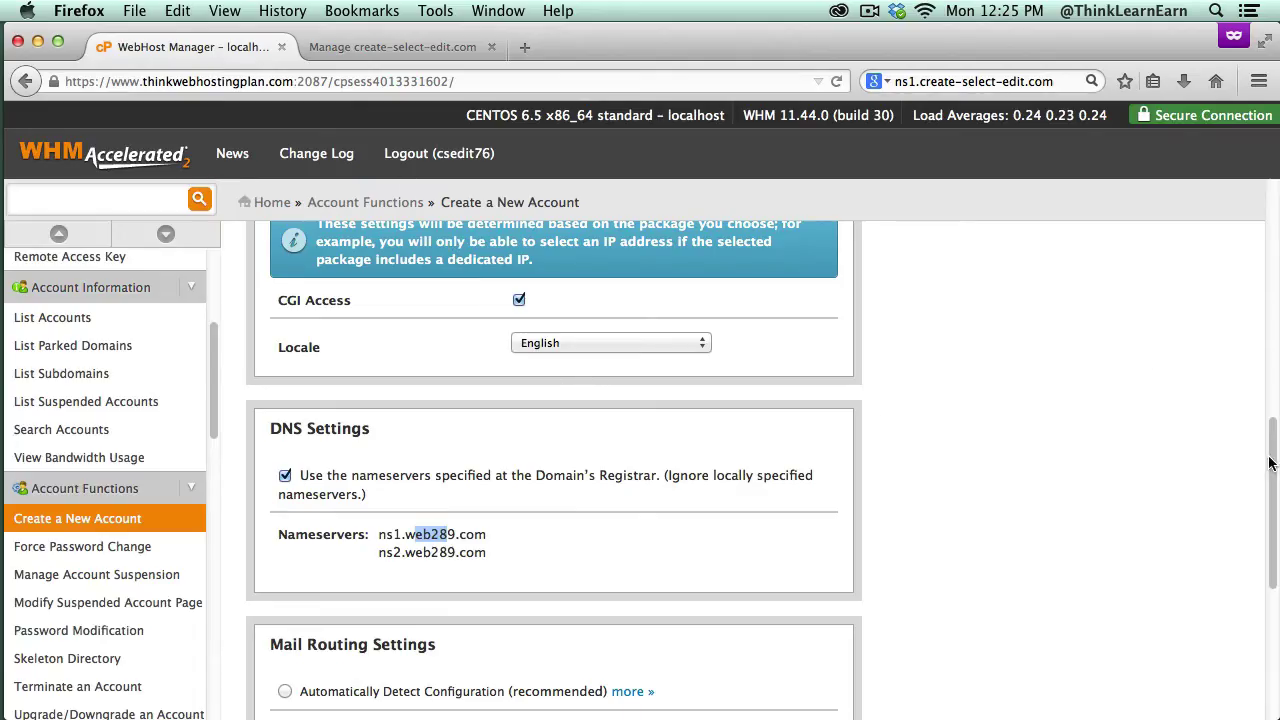
left_click_drag(1271, 460, 1250, 596)
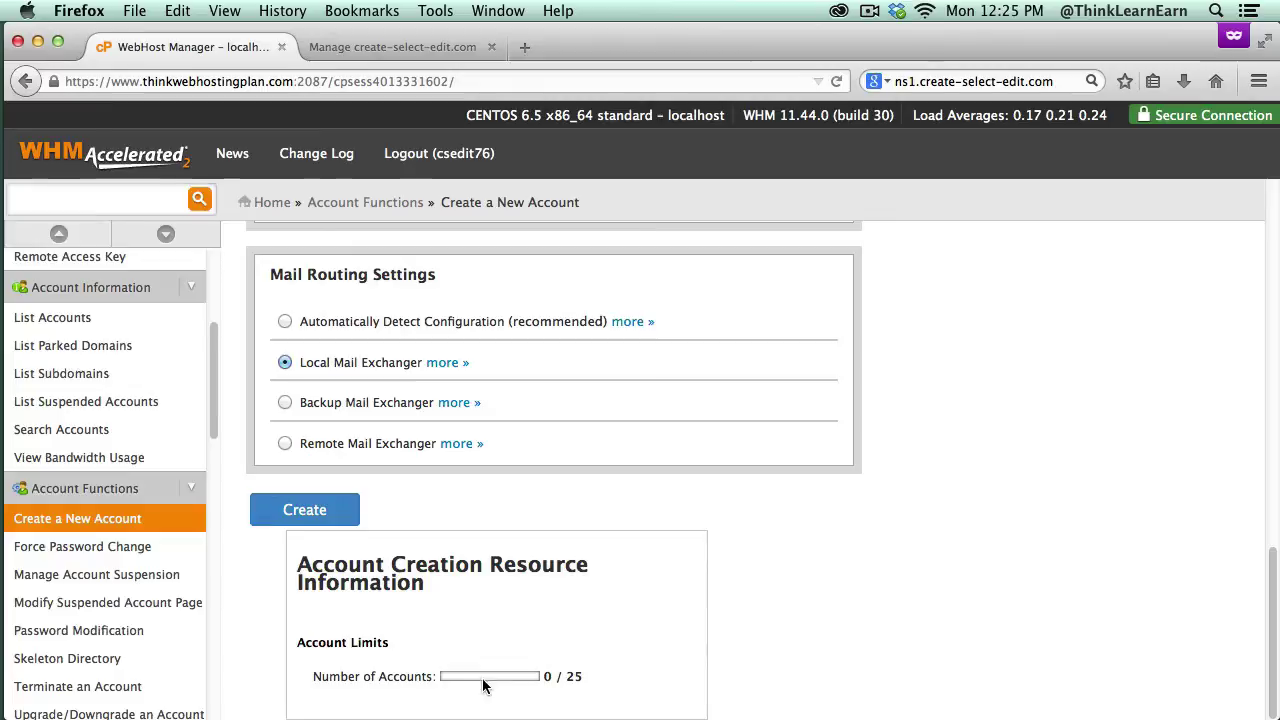
Step: Create the account and highlight its New Account Info, Domain through NameServer4
left_click(329, 515)
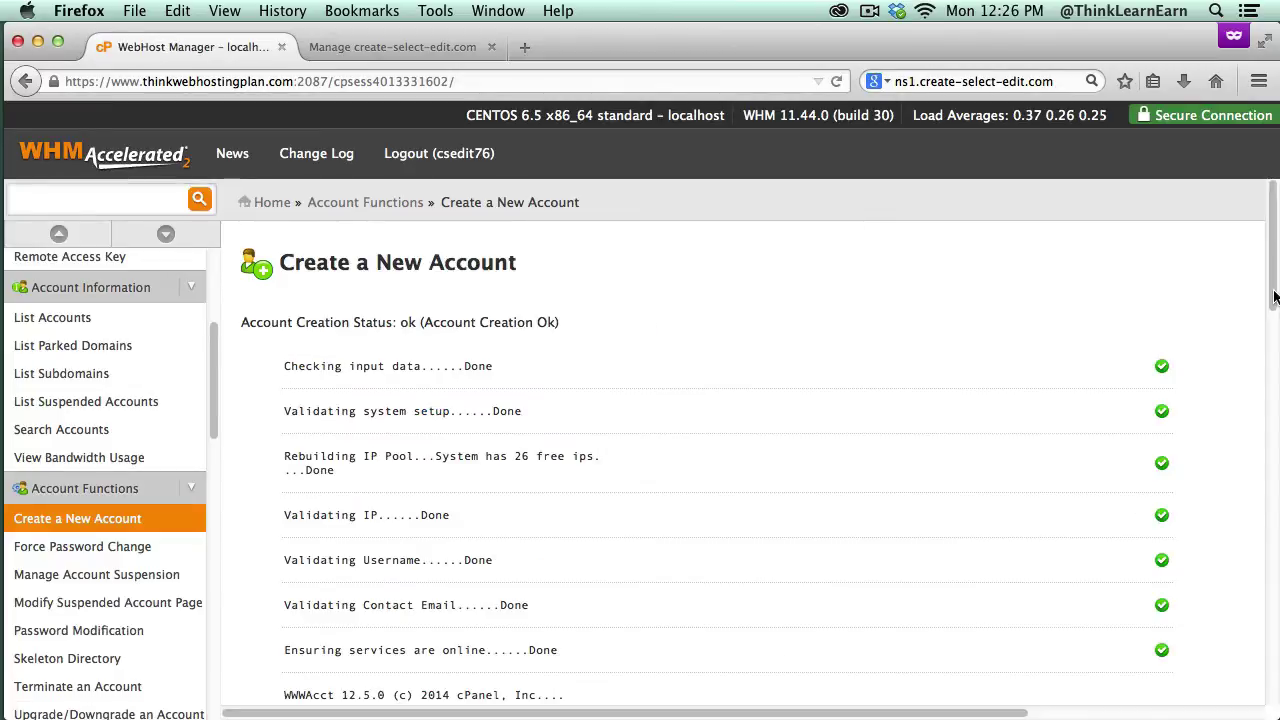
left_click_drag(1271, 286, 1249, 399)
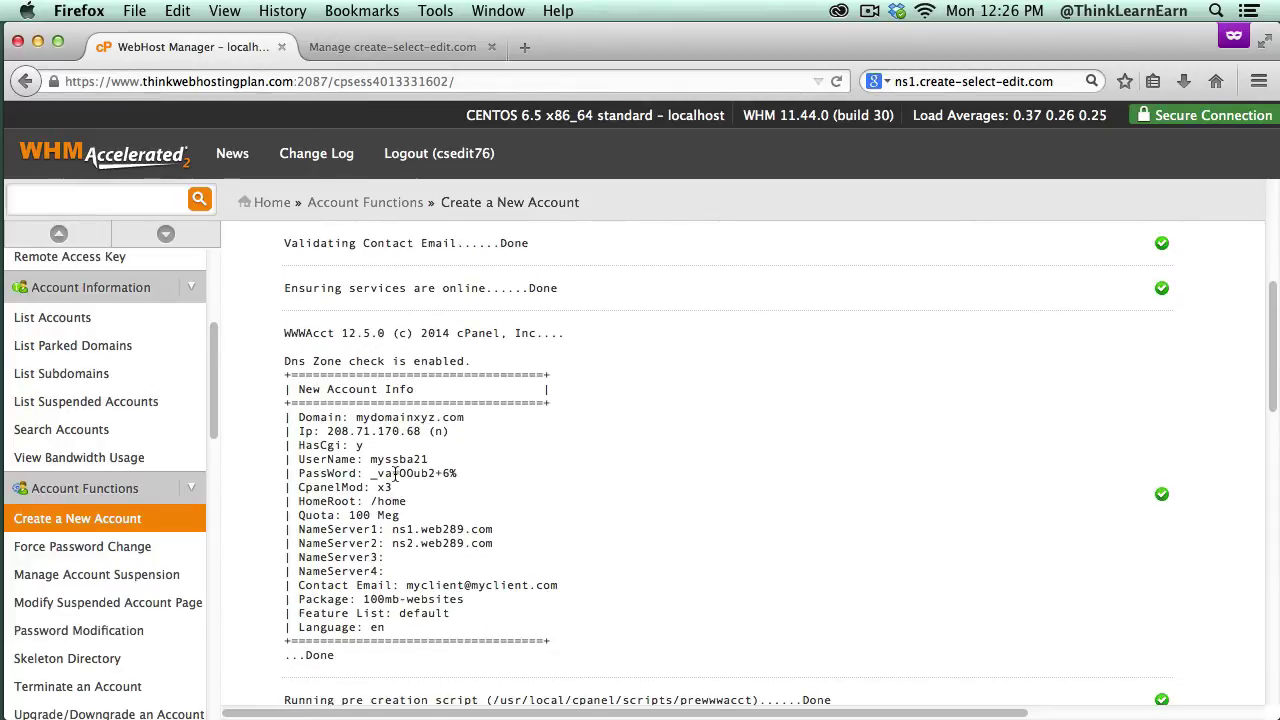
left_click_drag(300, 420, 421, 641)
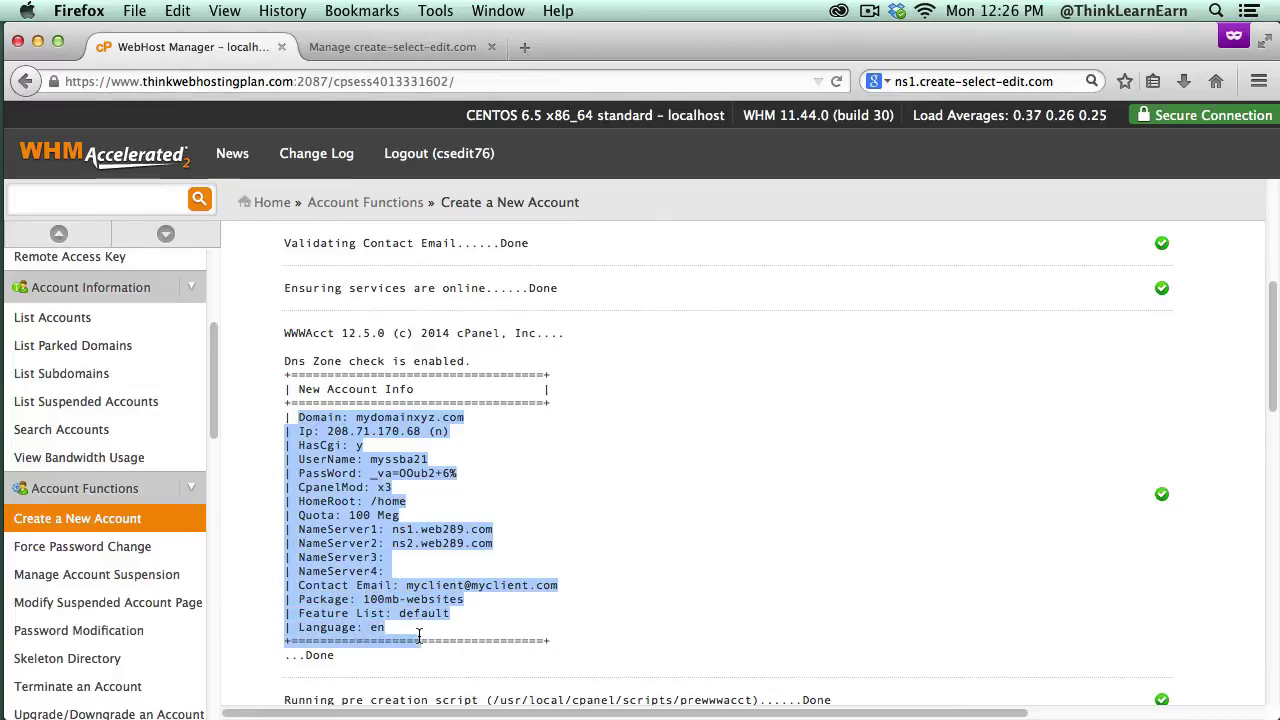
left_click(567, 585)
double_click(440, 543)
left_click_drag(299, 418, 424, 622)
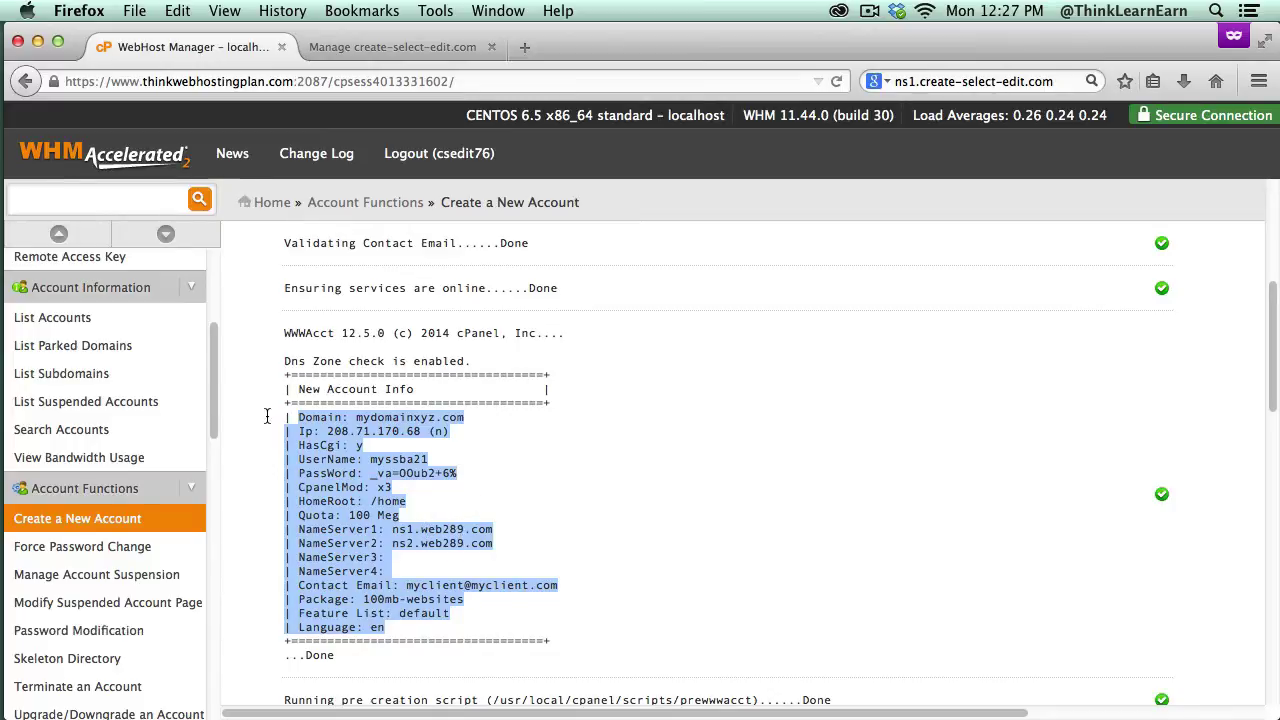
Step: Search WHM for 'list', open List Accounts, and expand the mydomainxyz.com account row
left_click(141, 203)
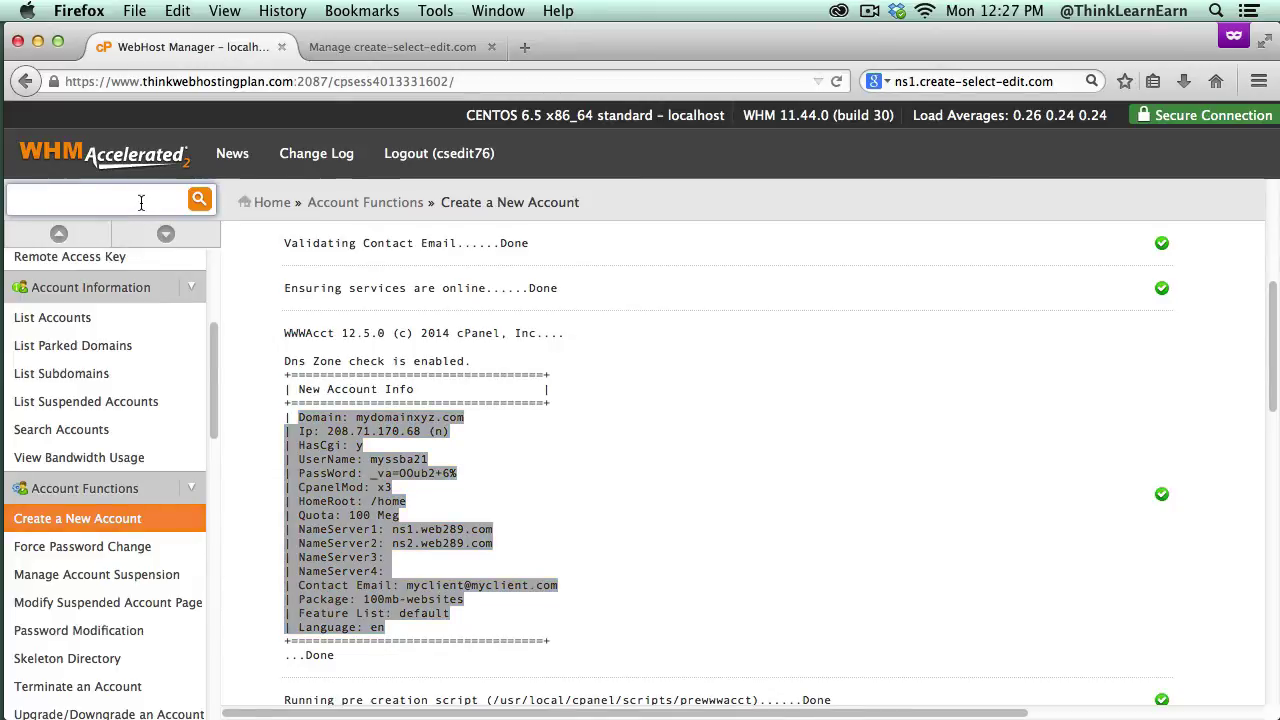
type("list")
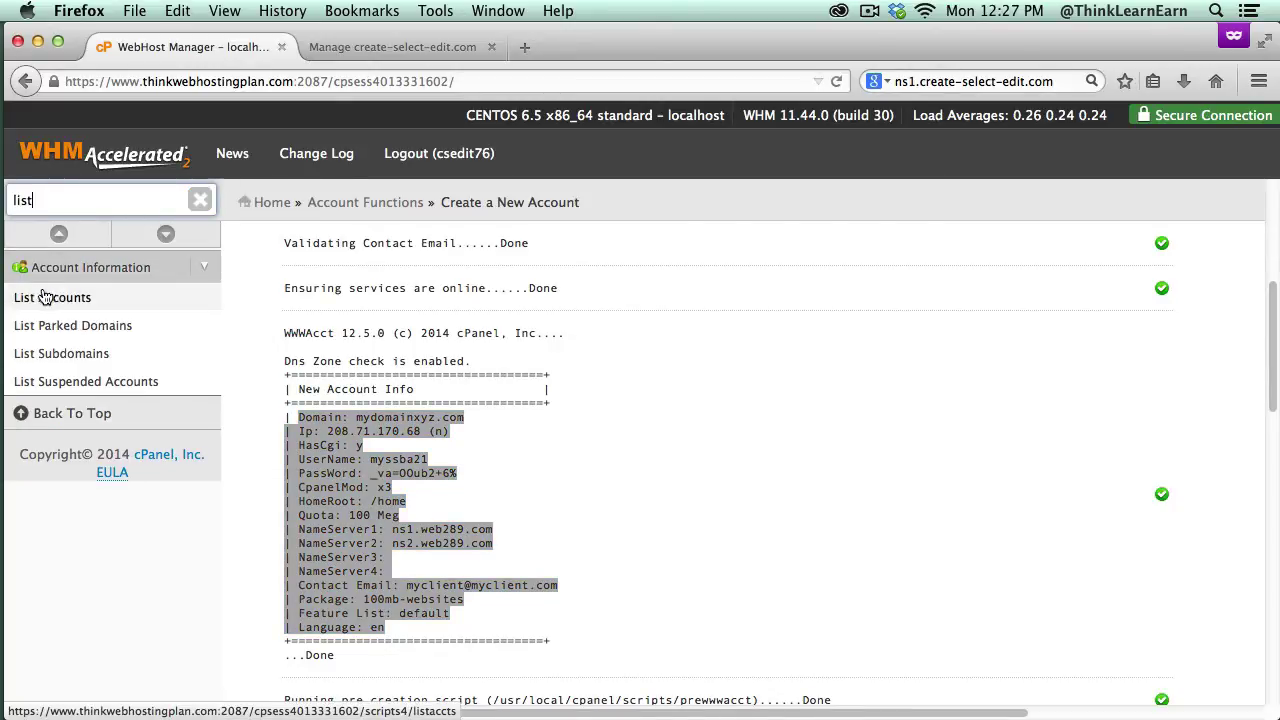
left_click(45, 297)
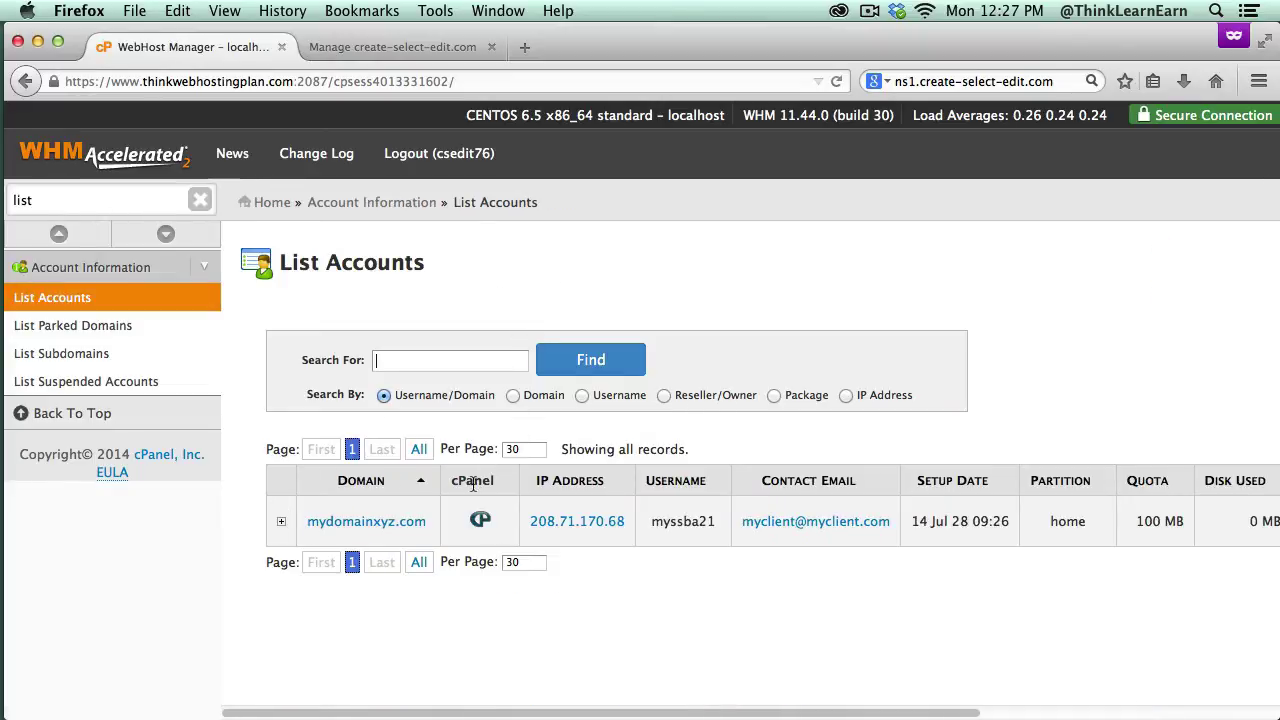
left_click(281, 522)
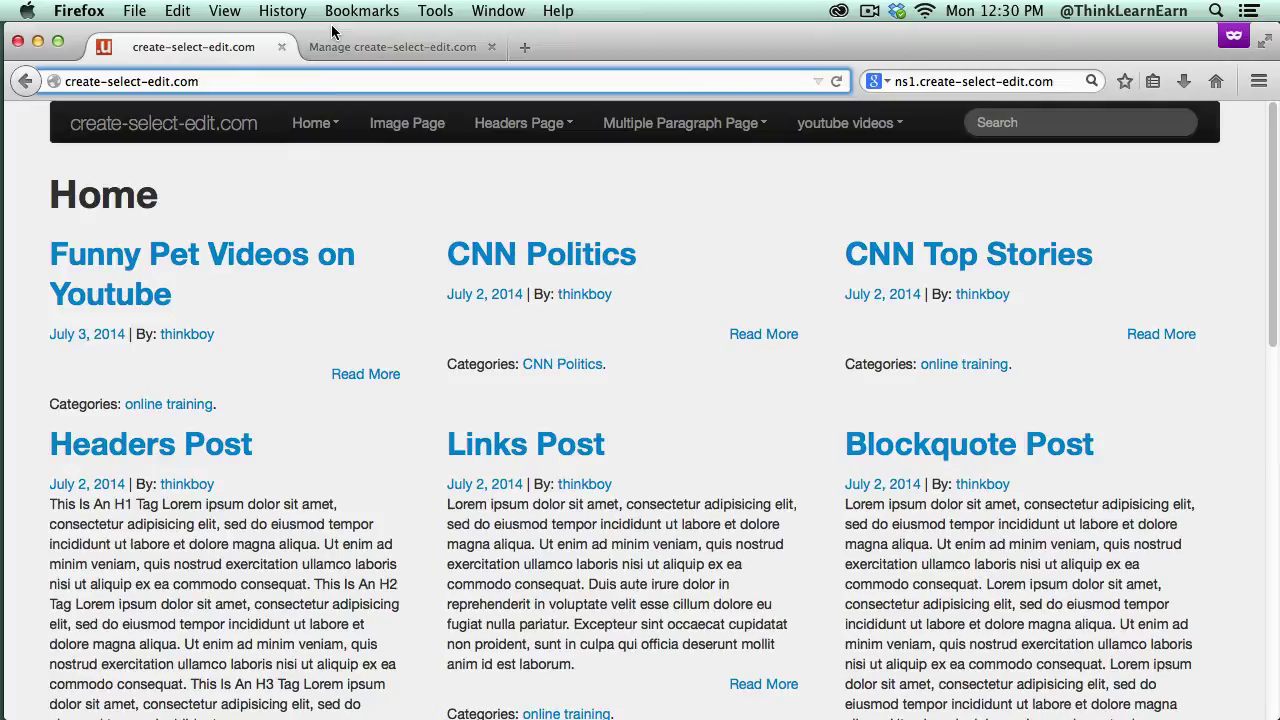
Step: Load create-select-edit.com/cpanel, then tick 'Don't show this again' and close the welcome prompt
type("/")
type("cpnae")
type("l")
key("BackSpace")
key("BackSpace")
key("BackSpace")
key("BackSpace")
type("anel")
key("Return")
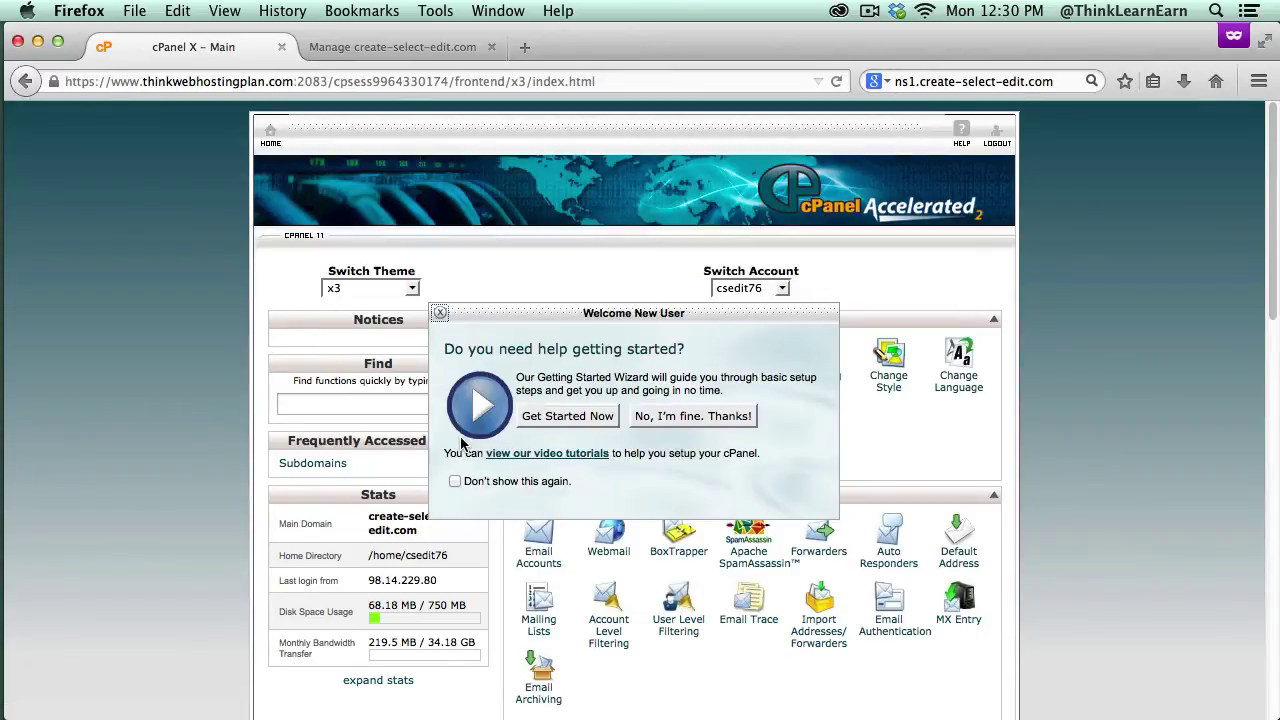
left_click(455, 482)
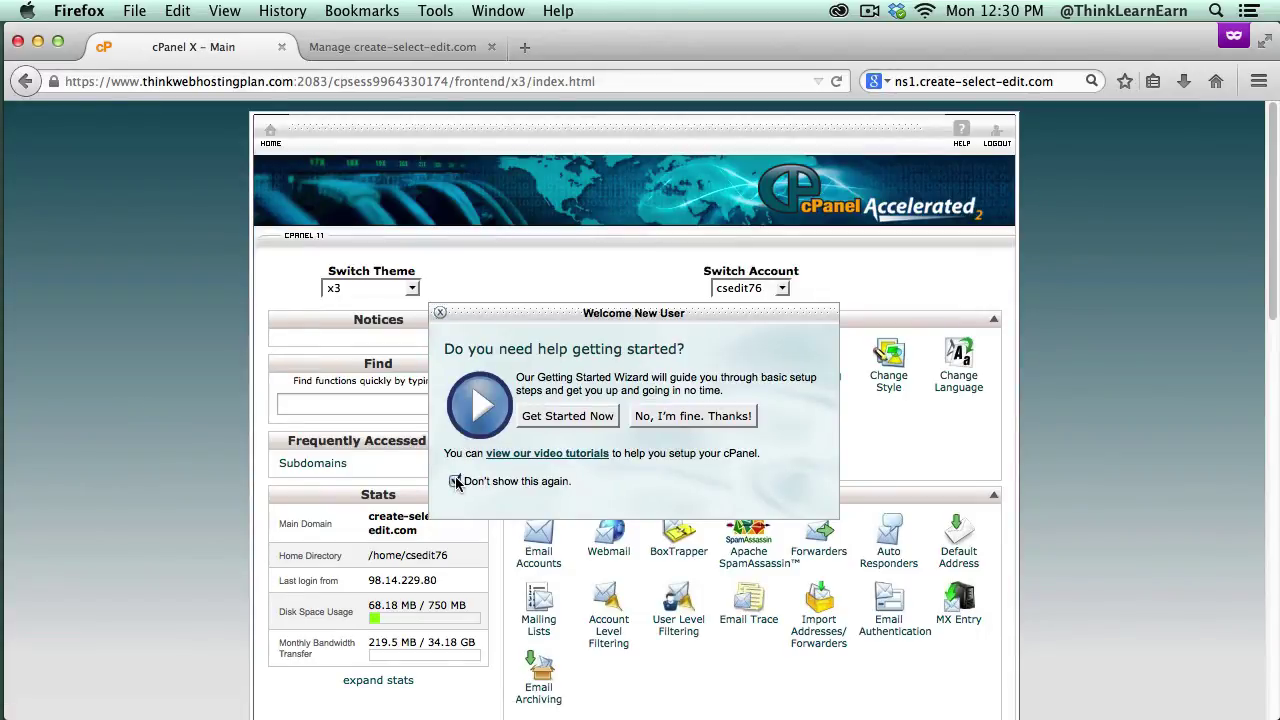
left_click(440, 313)
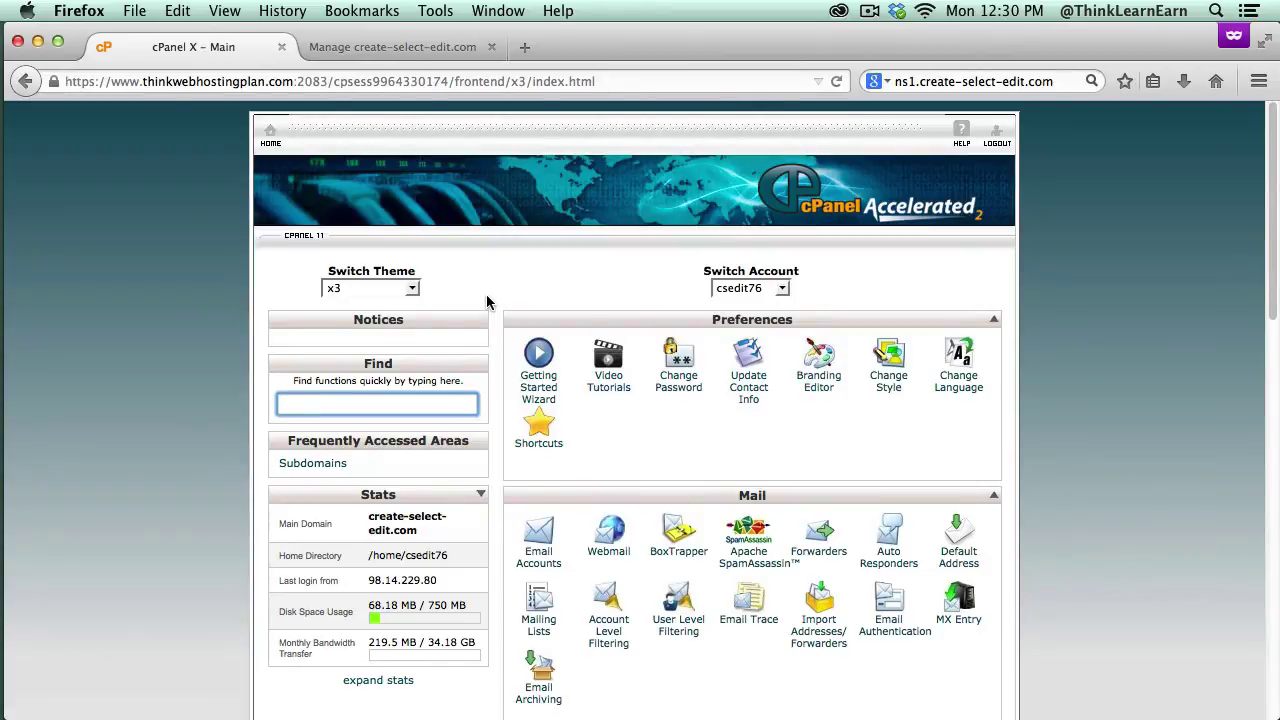
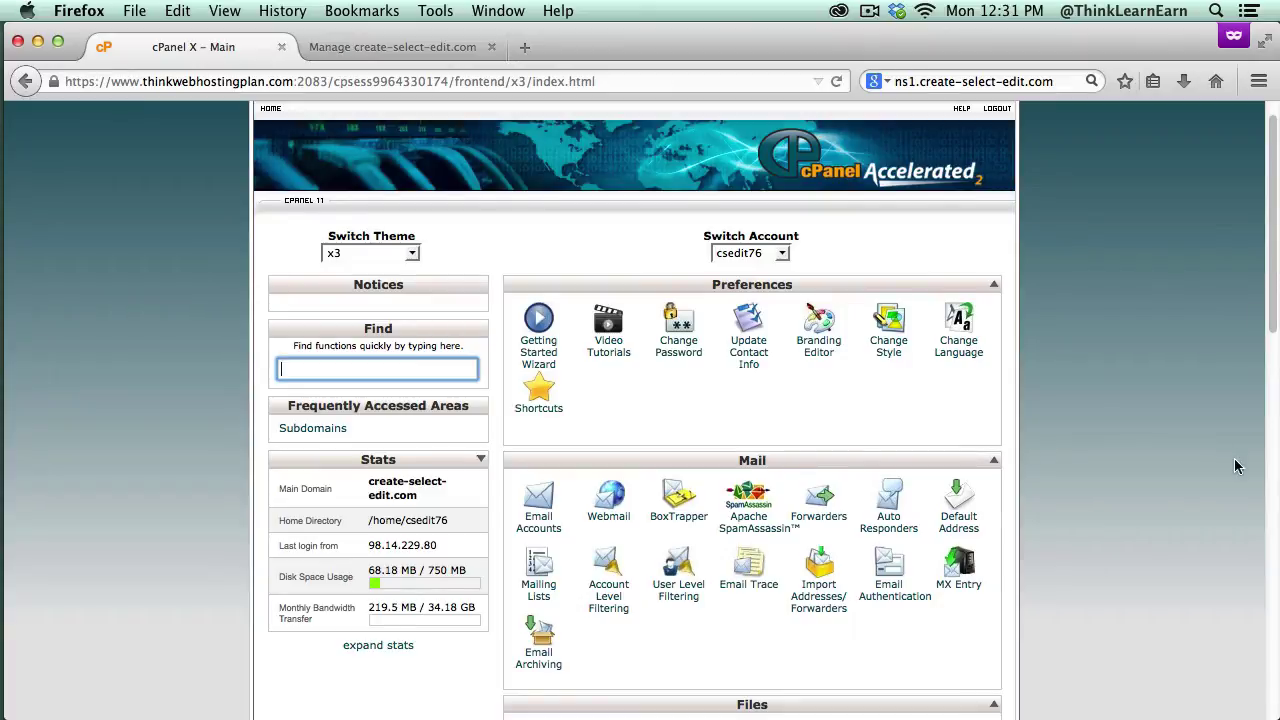
Step: Open Email Accounts from the Mail section of the cPanel home page
left_click(549, 528)
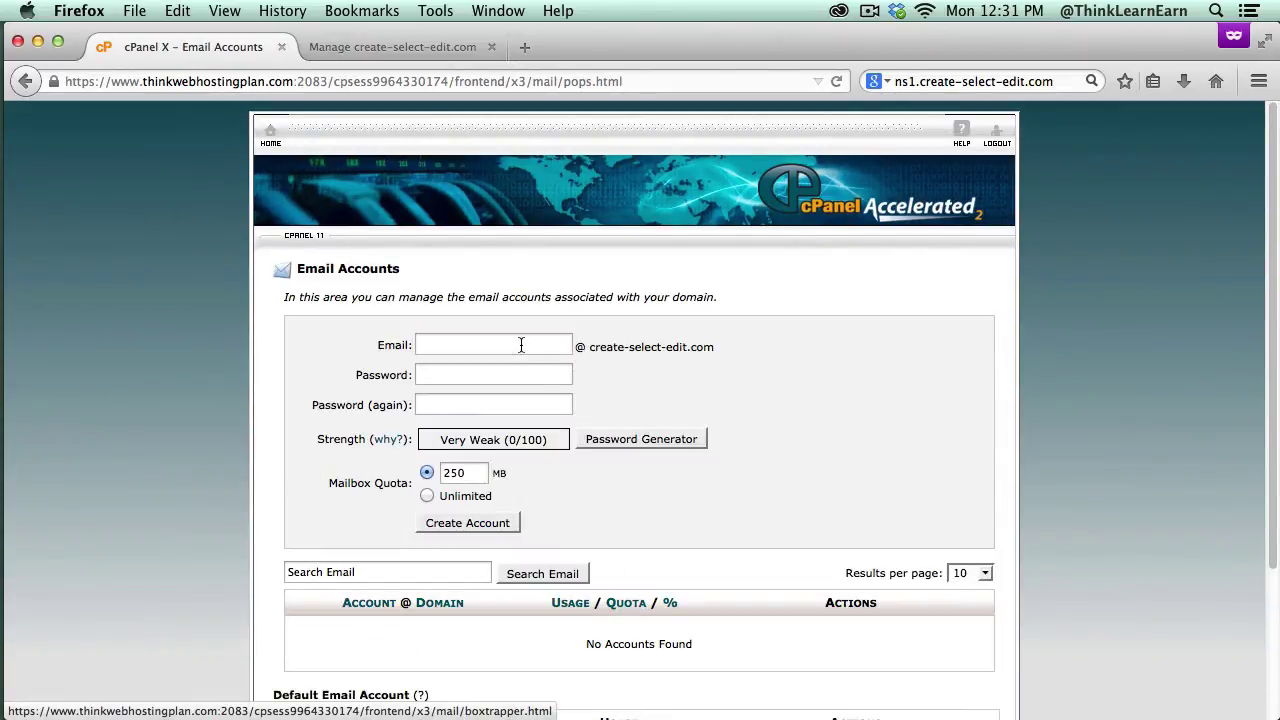
left_click(519, 345)
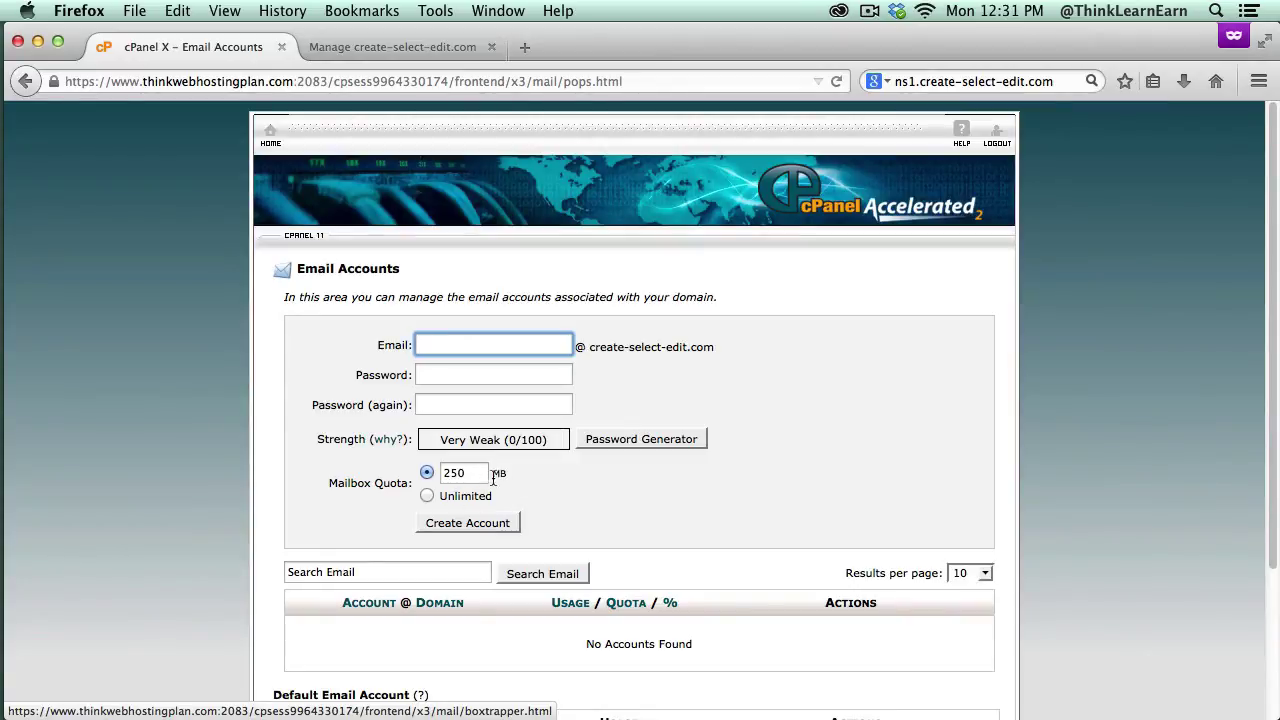
scroll(1266, 380, "down", 2)
scroll(1267, 372, "up", 2)
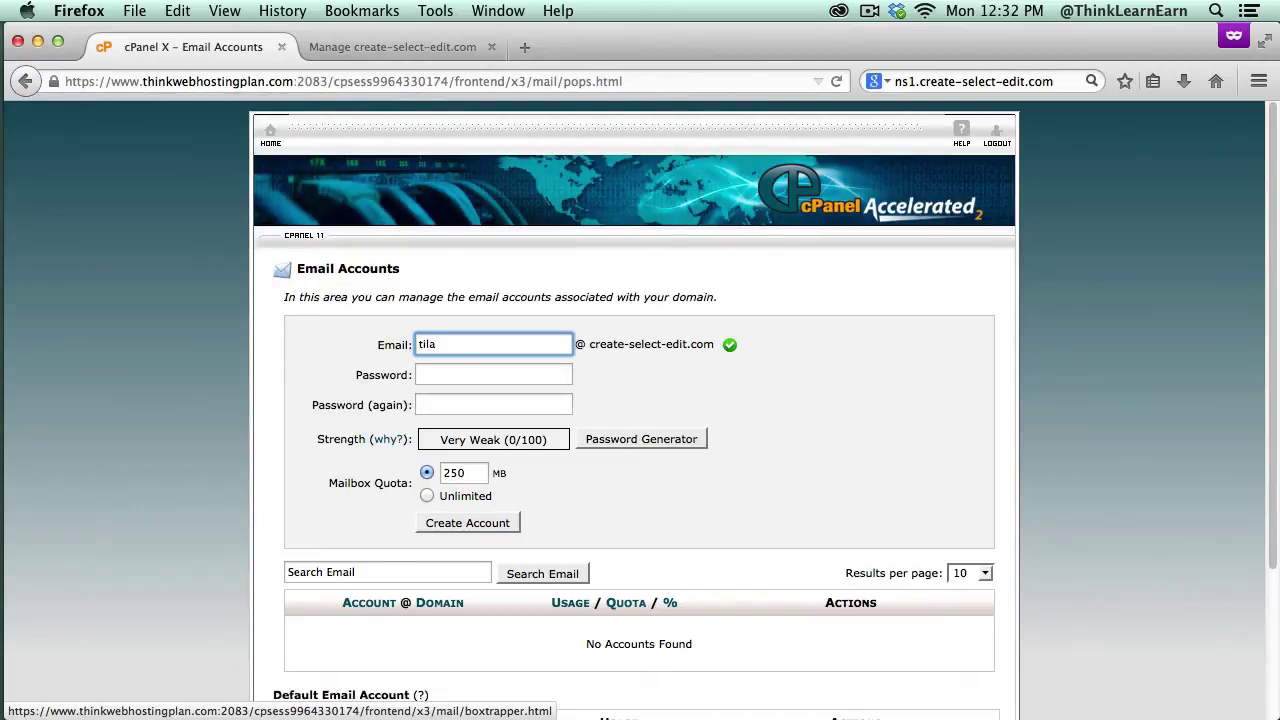
Step: Generate a very strong password, confirm it's copied, and create the account with a 250 MB quota
left_click(605, 438)
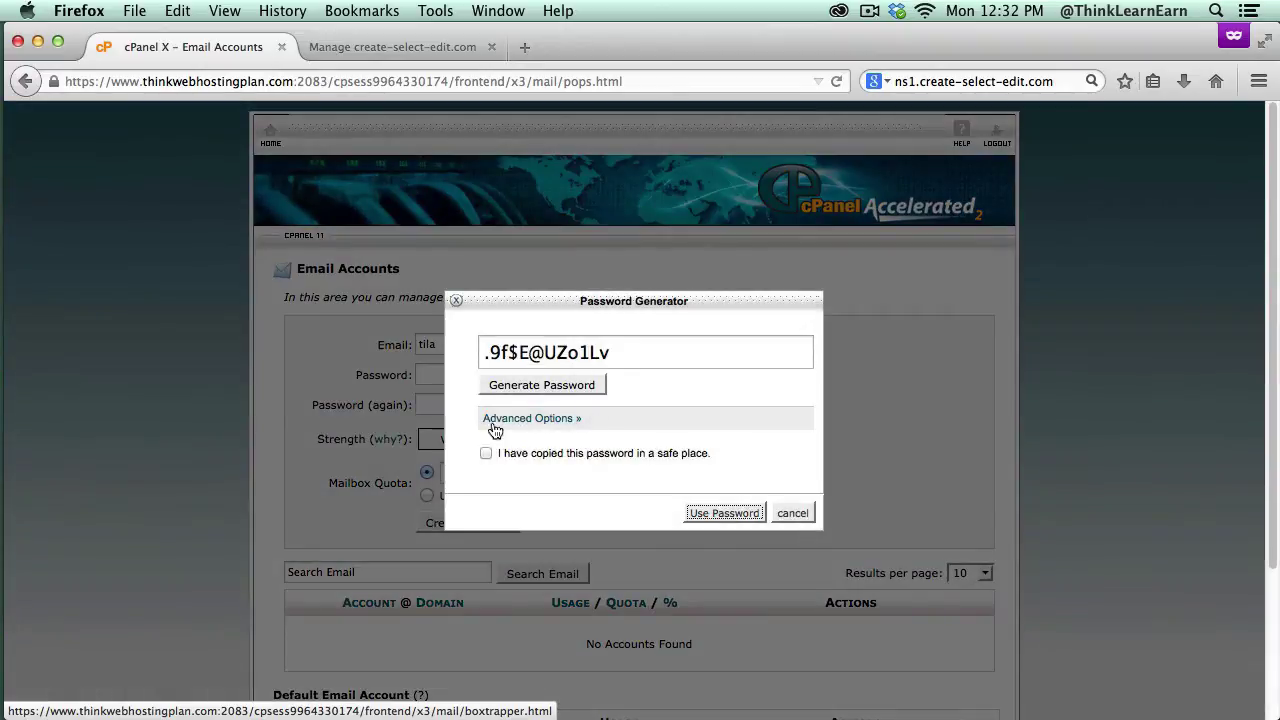
left_click(716, 513)
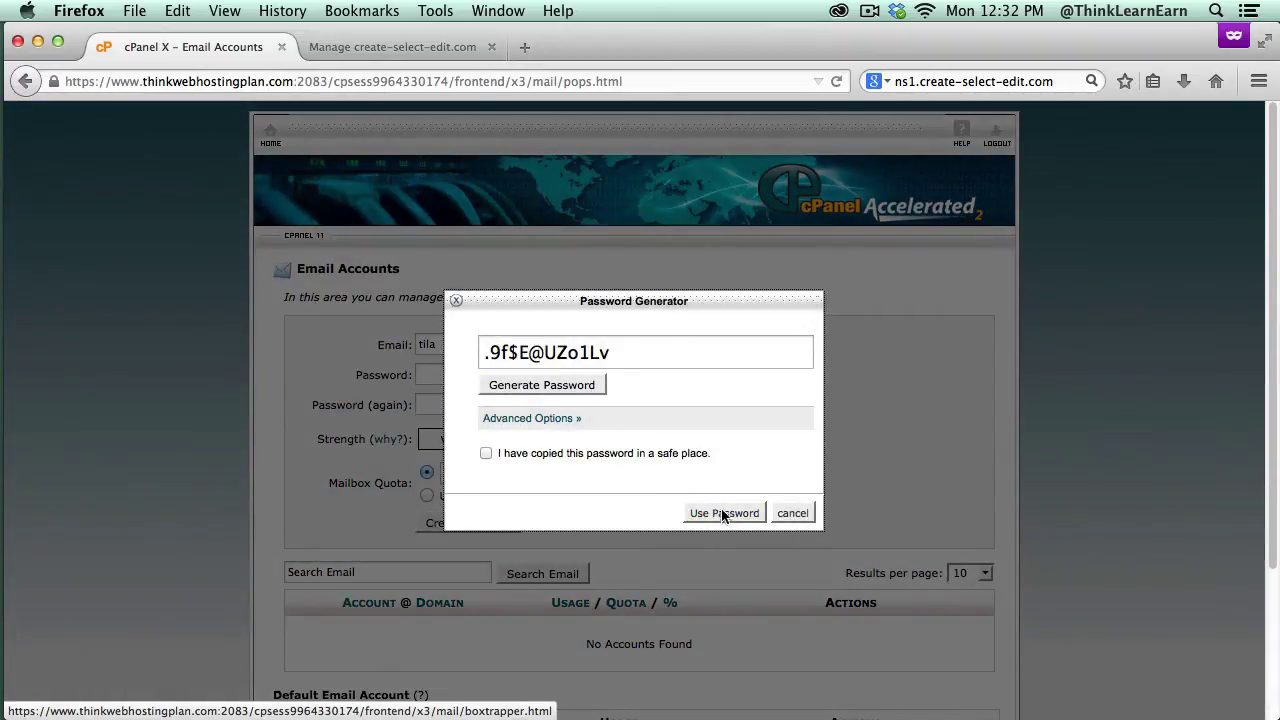
left_click(486, 453)
left_click(716, 513)
left_click(503, 521)
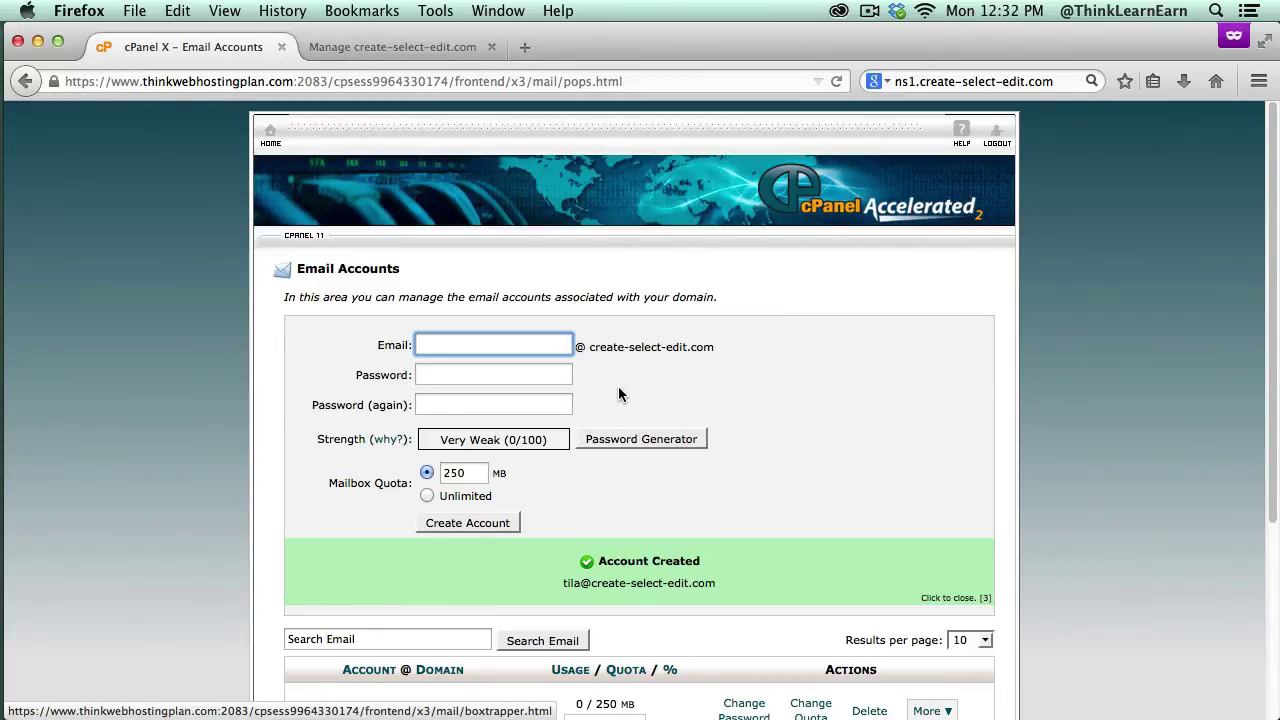
Step: Copy the new account's address and choose Access Webmail from its More menu
left_click_drag(1274, 443, 1275, 535)
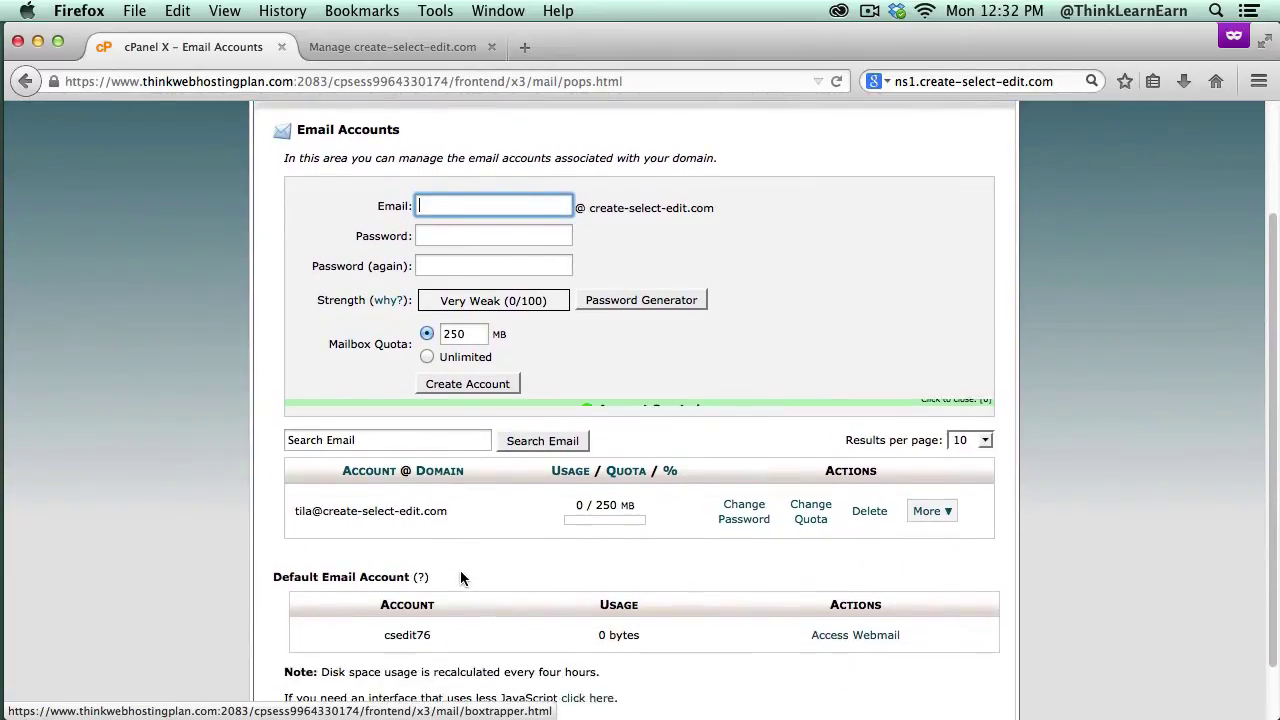
left_click(940, 514)
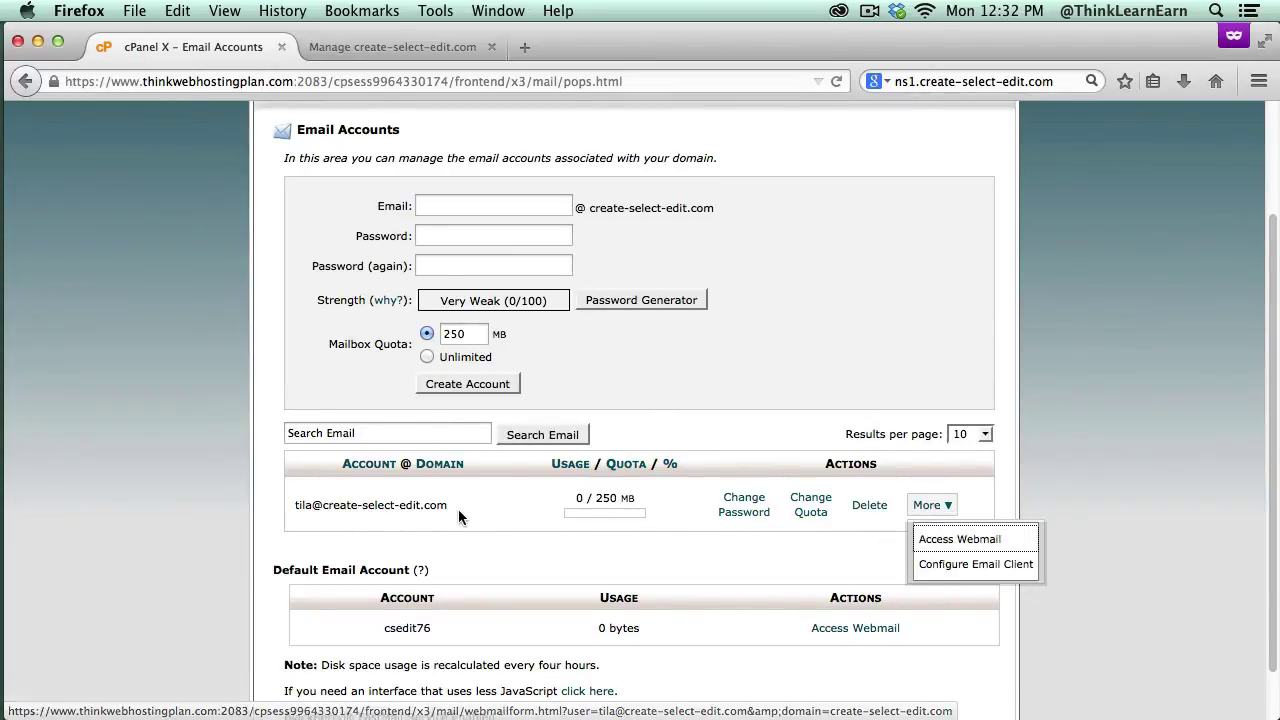
left_click_drag(449, 504, 294, 506)
key("super+c")
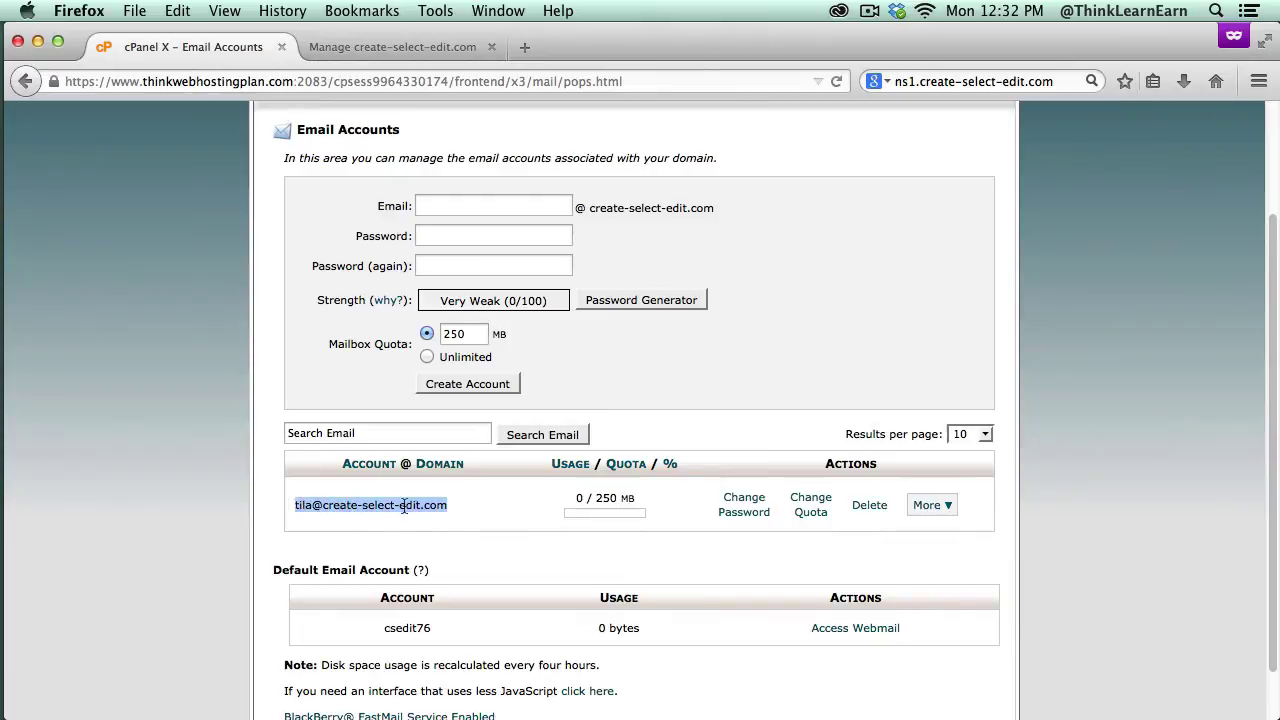
left_click(944, 512)
left_click(950, 540)
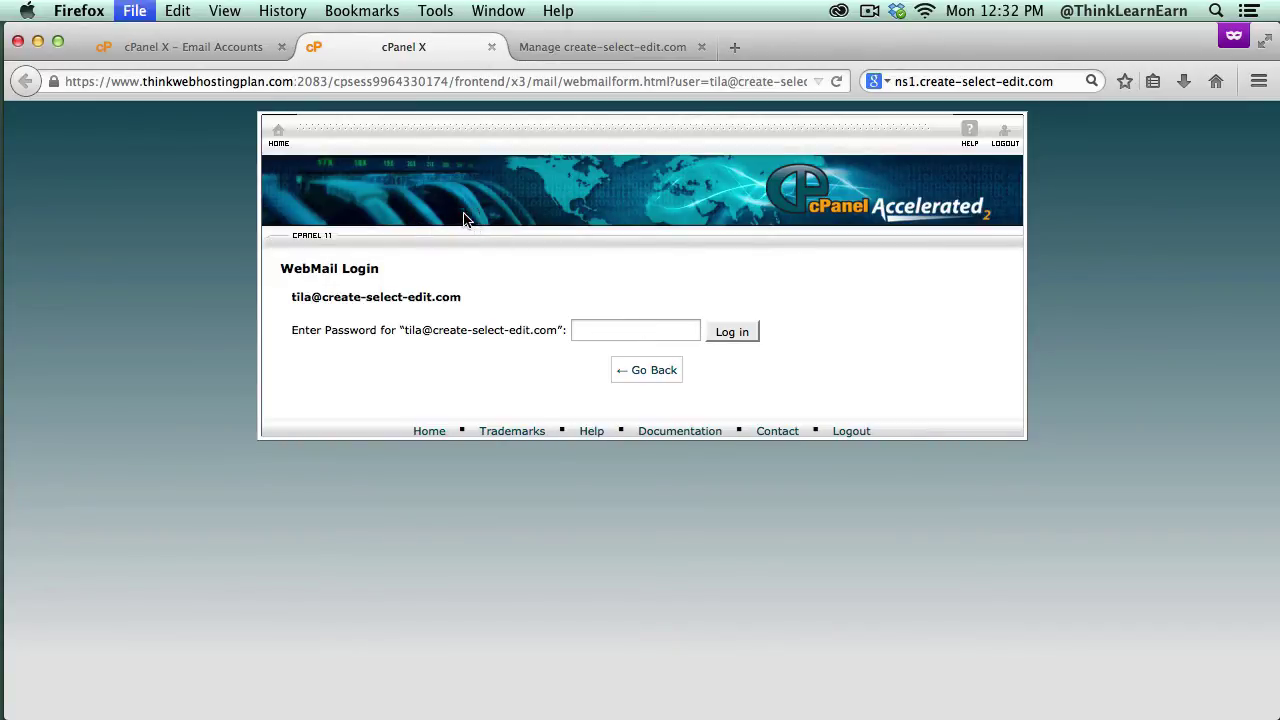
Step: Load create-select-edit.com/webmail in a private tab, paste the account's address, then close it
key("super+t")
type("create-select-edit.com/")
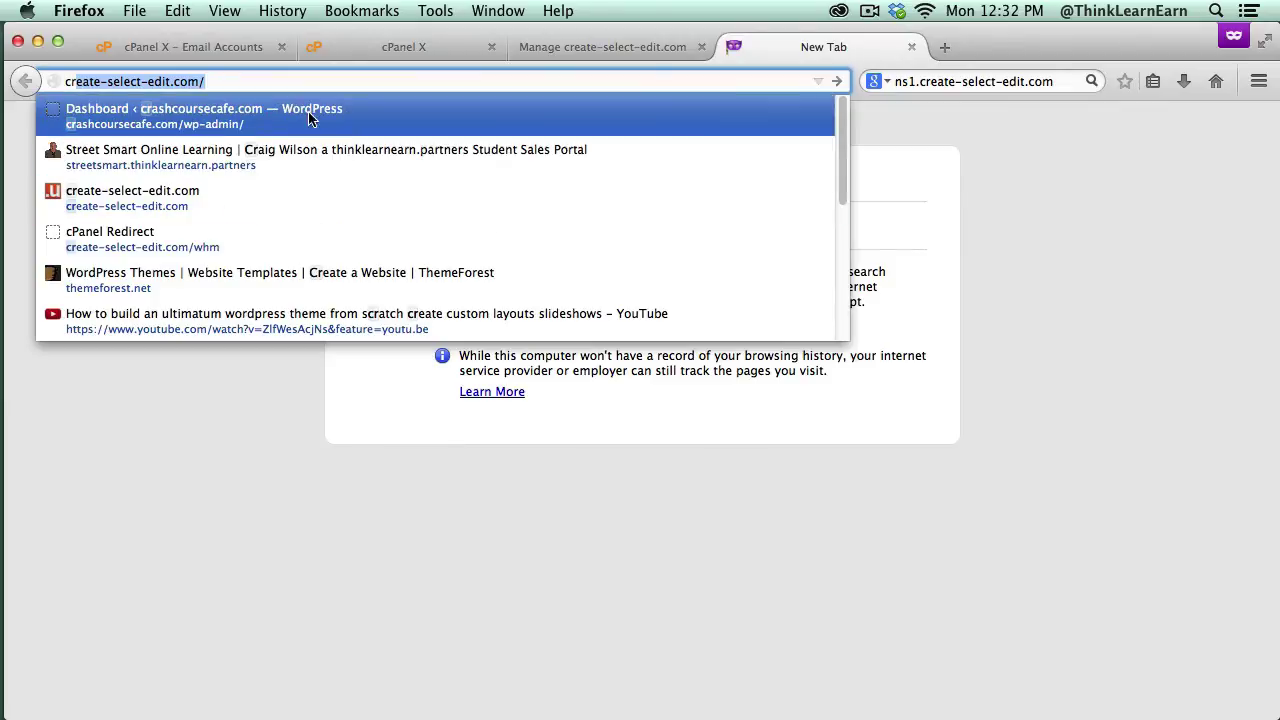
left_click(286, 80)
left_click(286, 80)
type("webma")
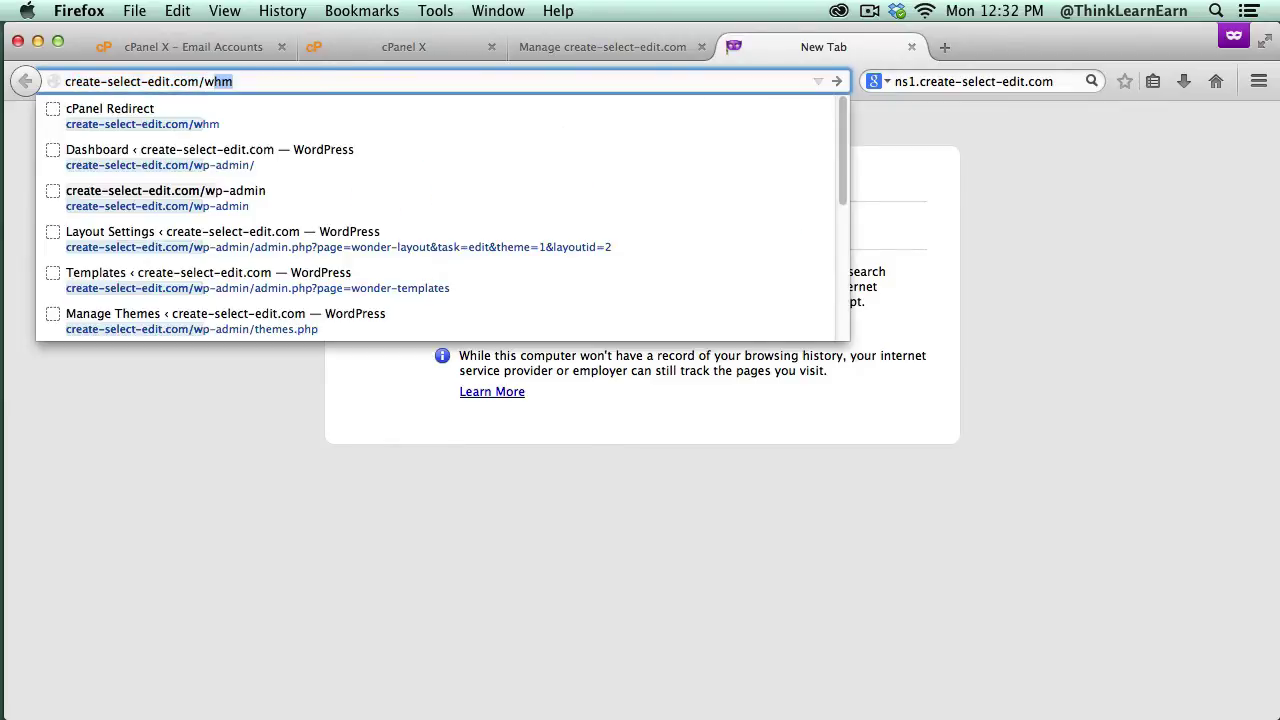
type("il")
key("Return")
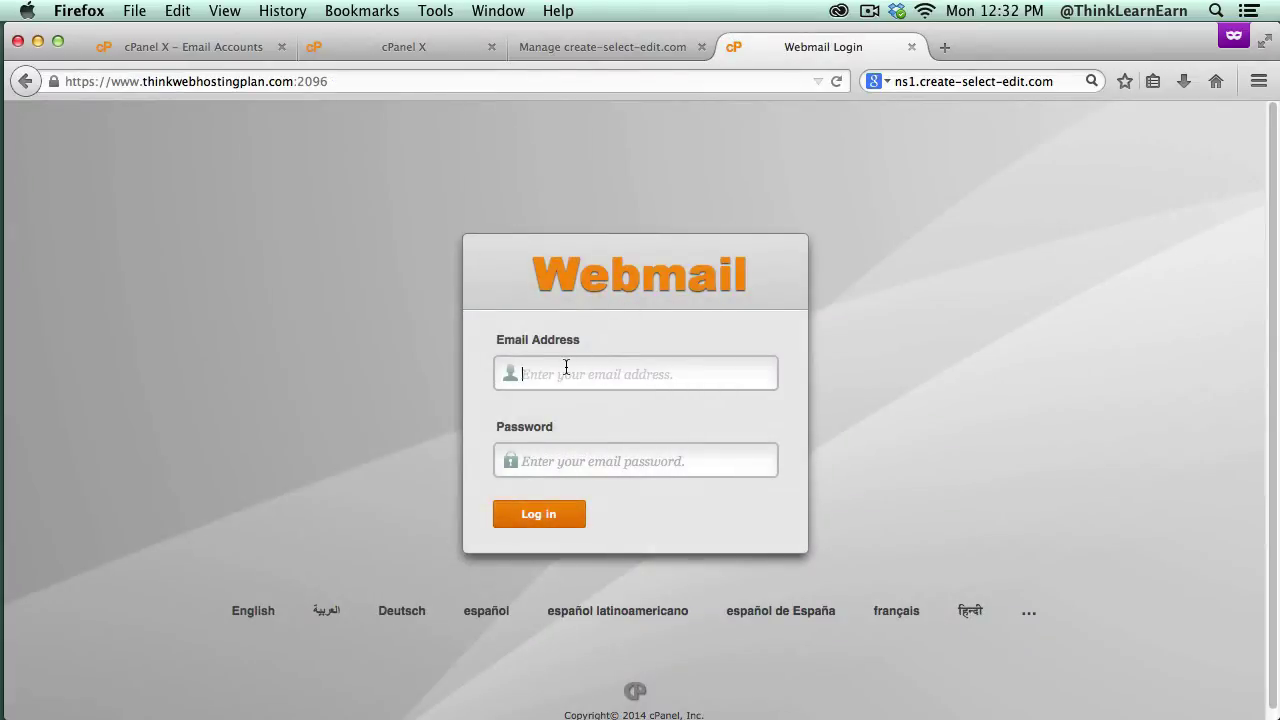
left_click(563, 367)
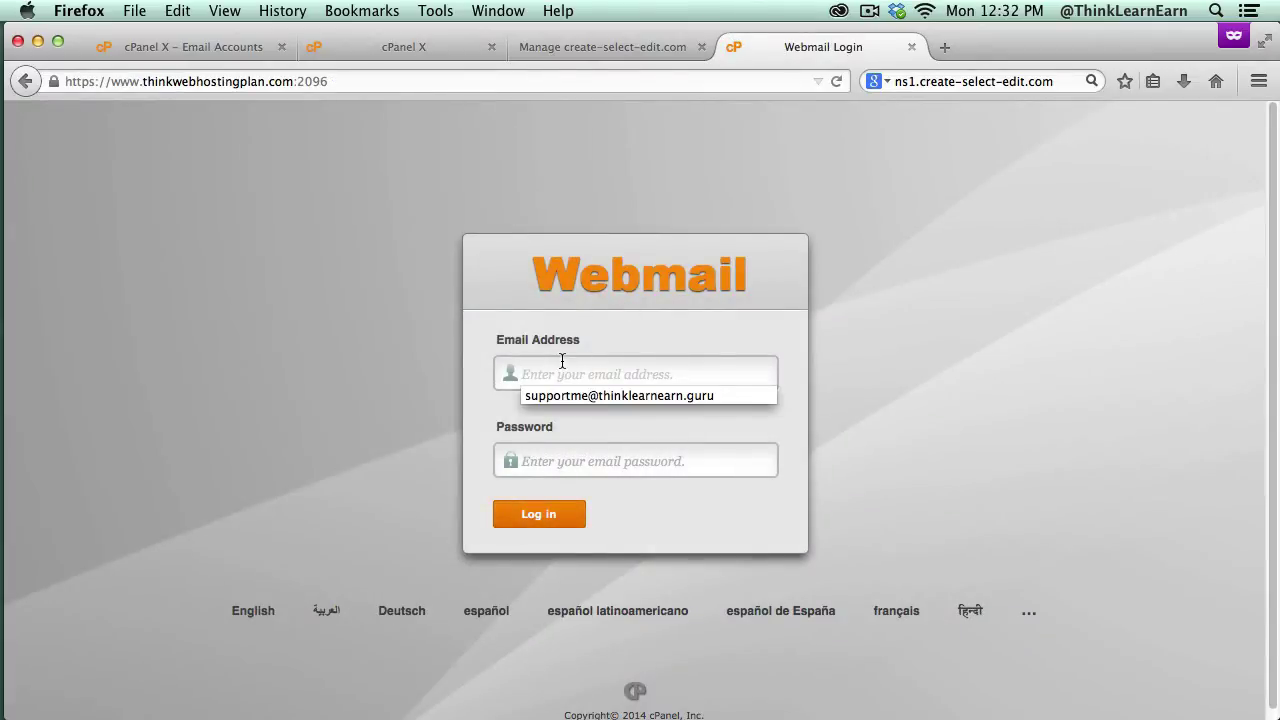
key("super+v")
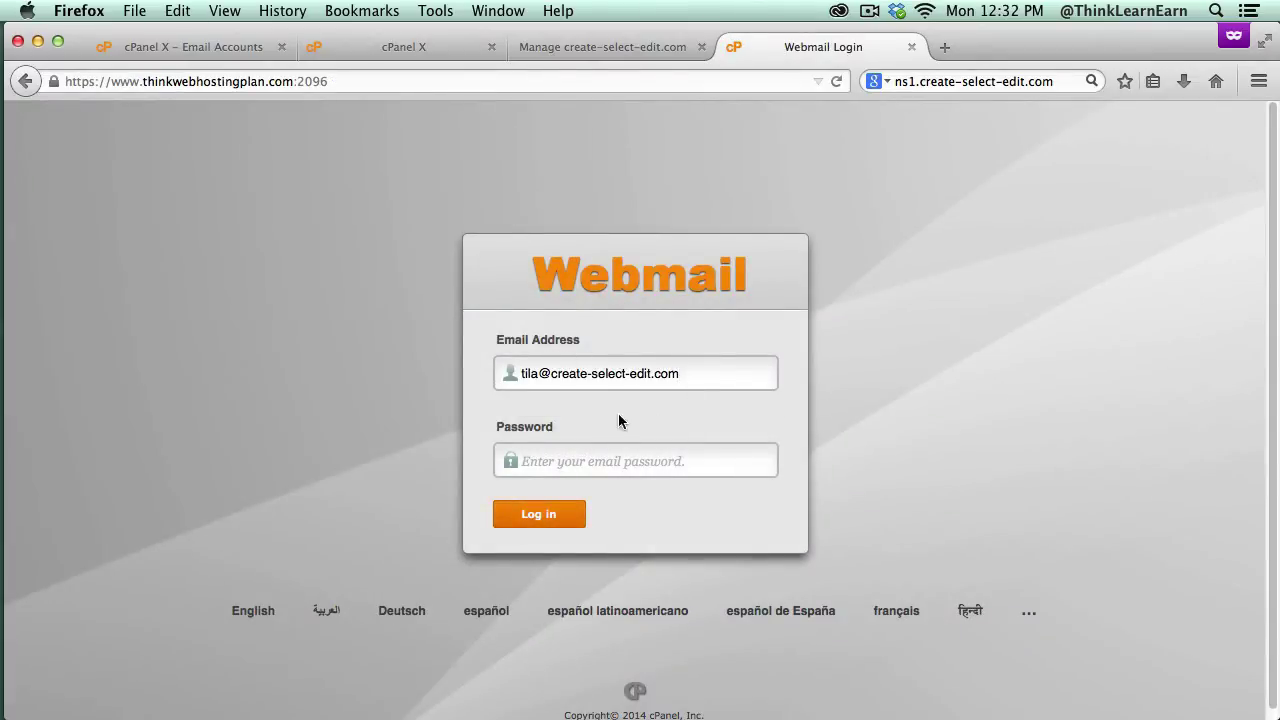
left_click(911, 47)
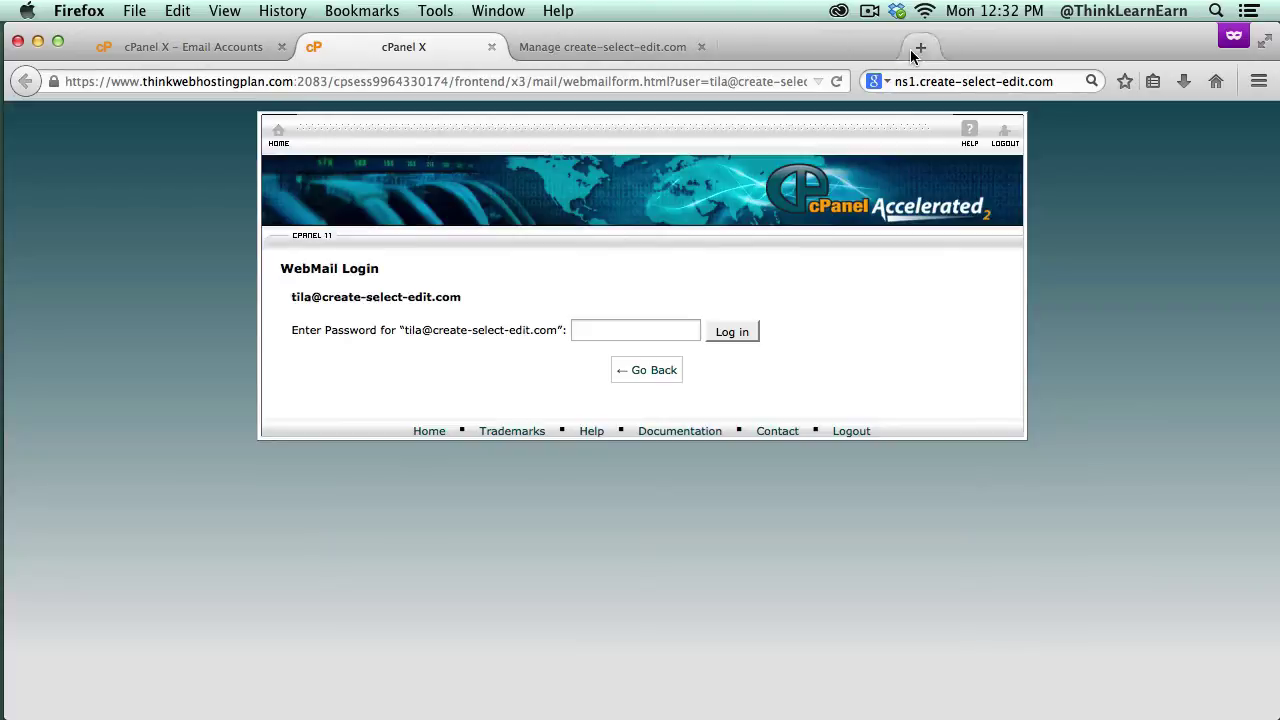
Step: From cPanel home, go to Email Accounts and open Configure Email Client for the new account
left_click(279, 136)
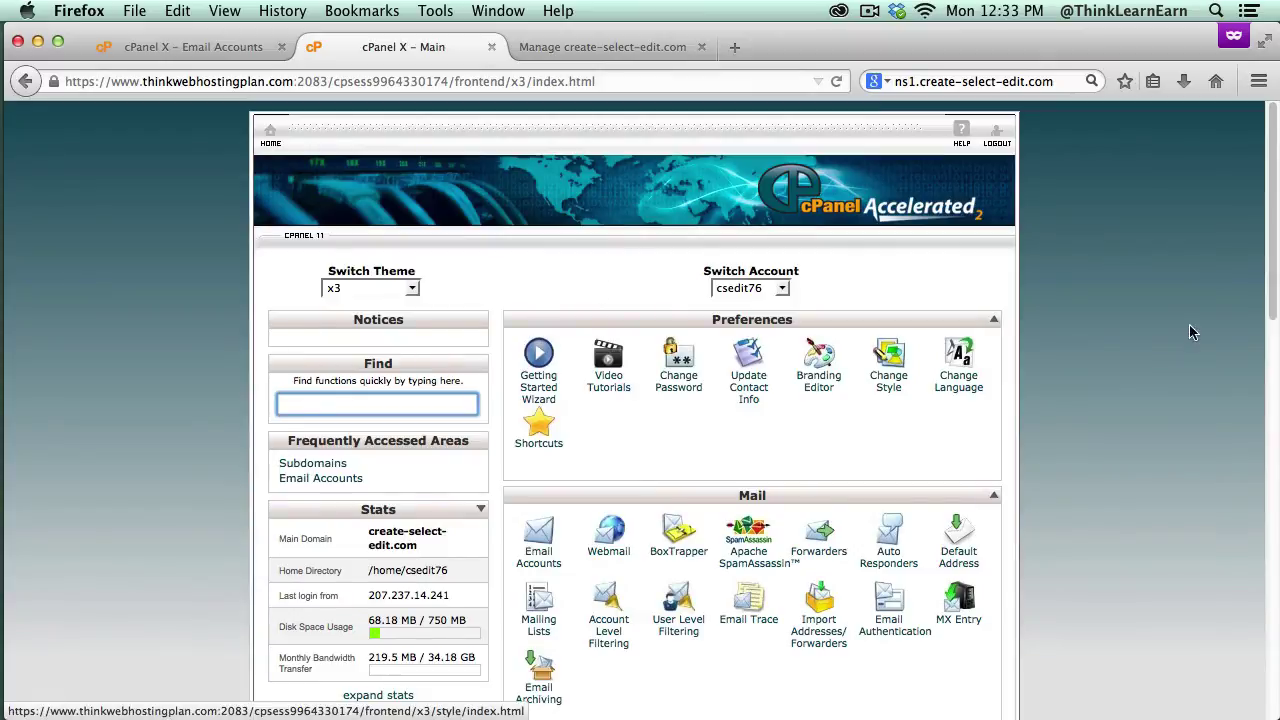
left_click_drag(1273, 318, 1273, 360)
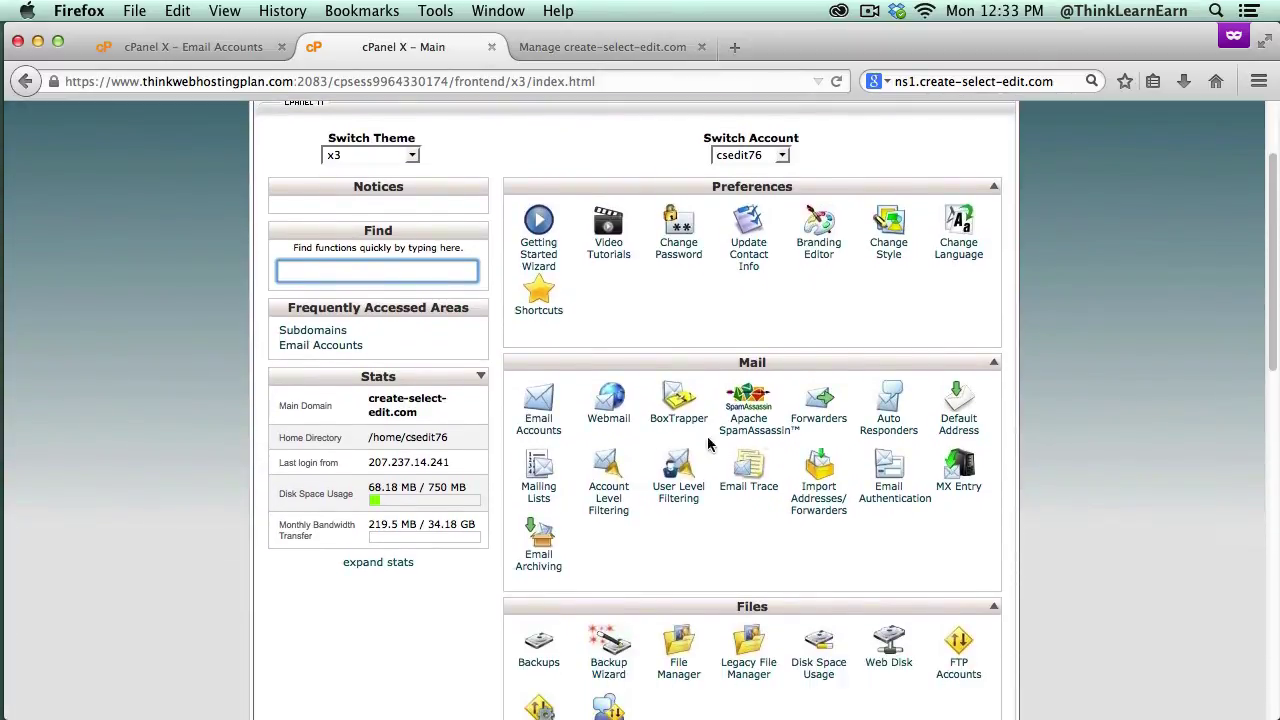
left_click(538, 418)
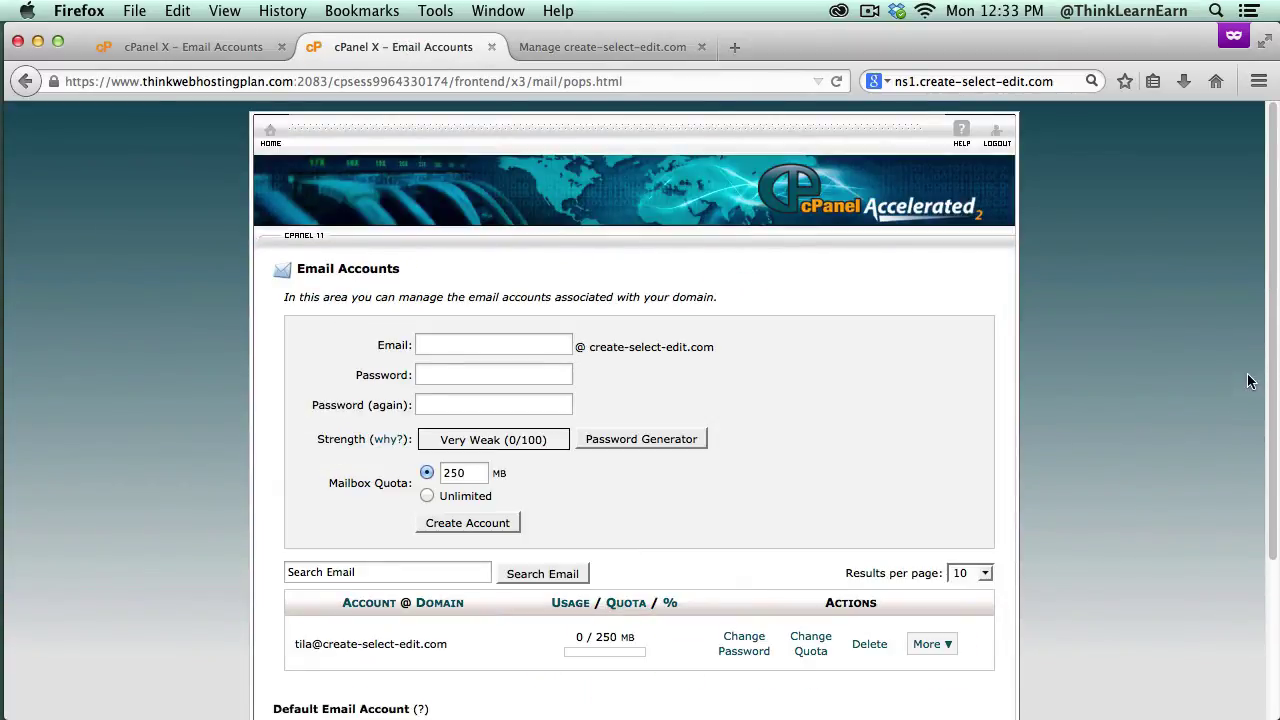
left_click_drag(1271, 371, 1271, 500)
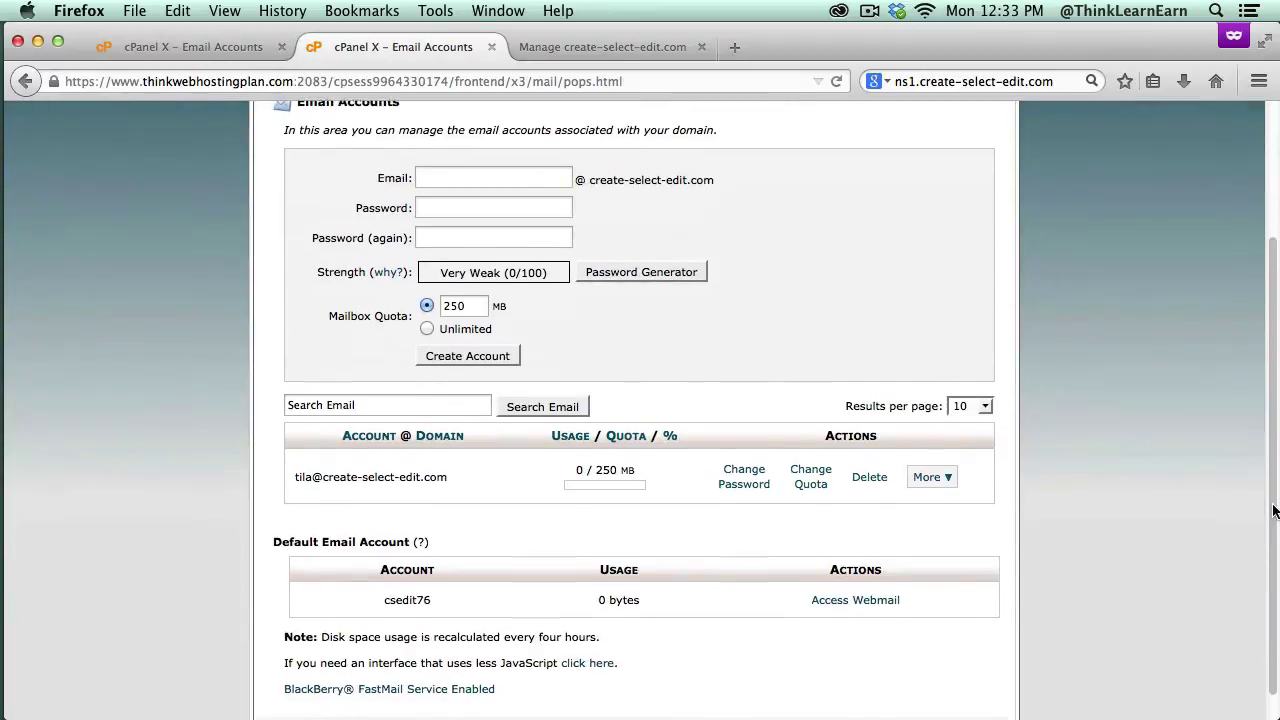
left_click(930, 482)
left_click(943, 535)
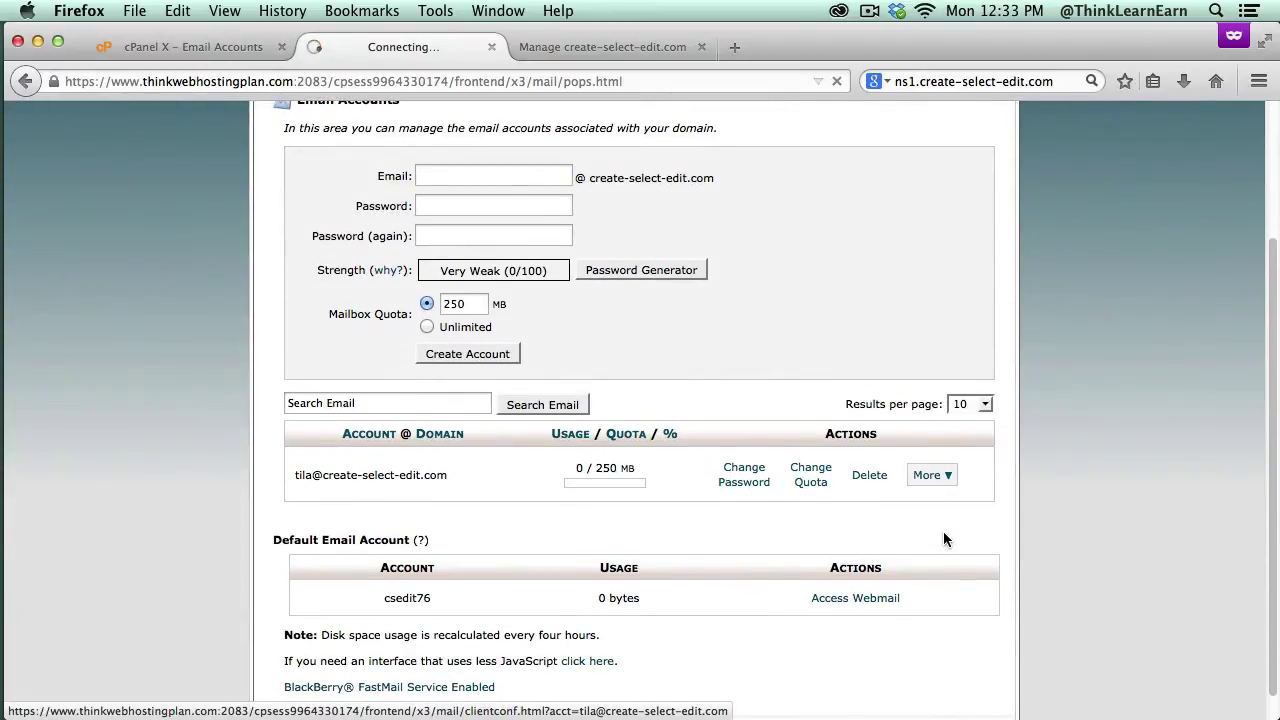
Step: Look through the mail client settings, then return to the cPanel home page
left_click_drag(1264, 326, 1272, 449)
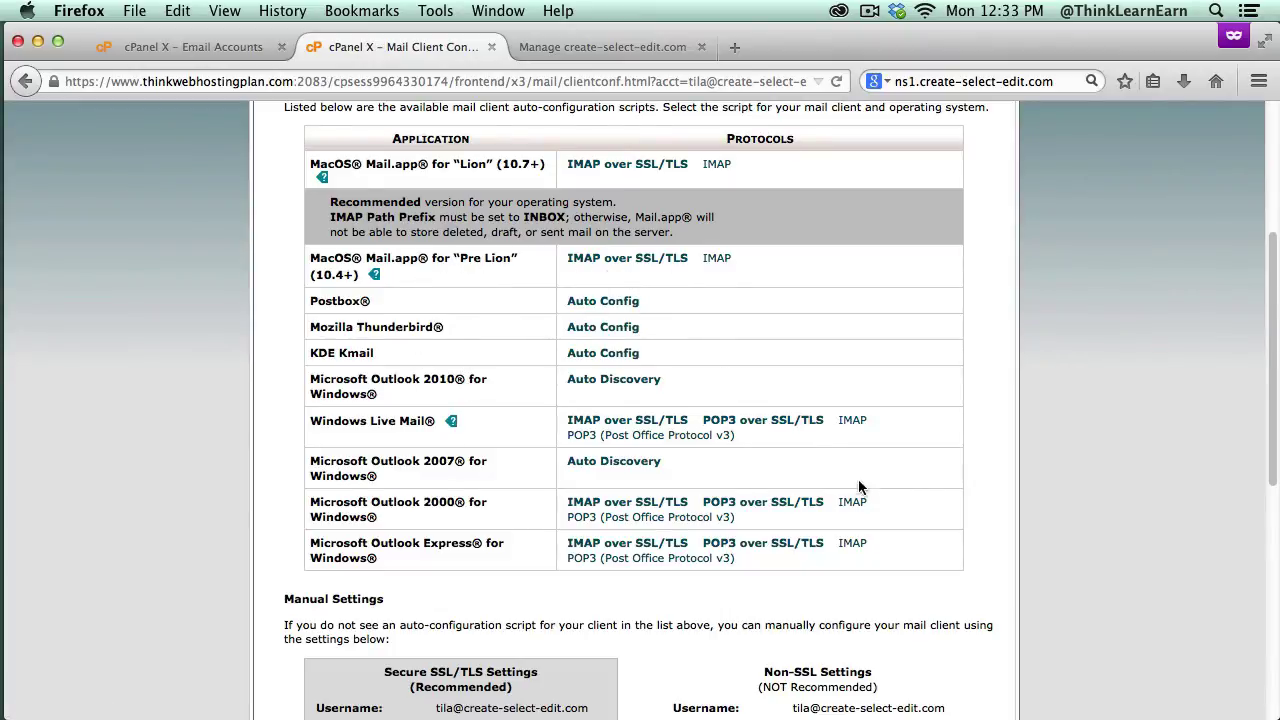
scroll(1268, 420, "up", 4)
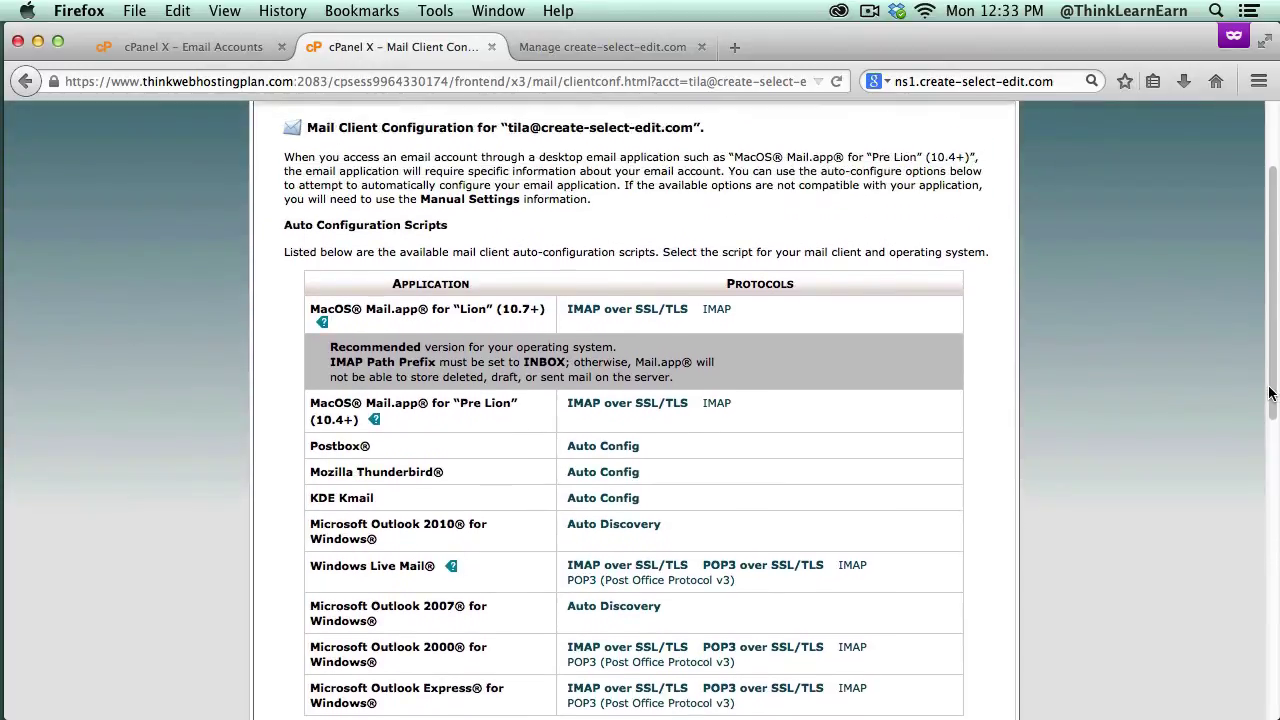
scroll(1270, 350, "up", 2)
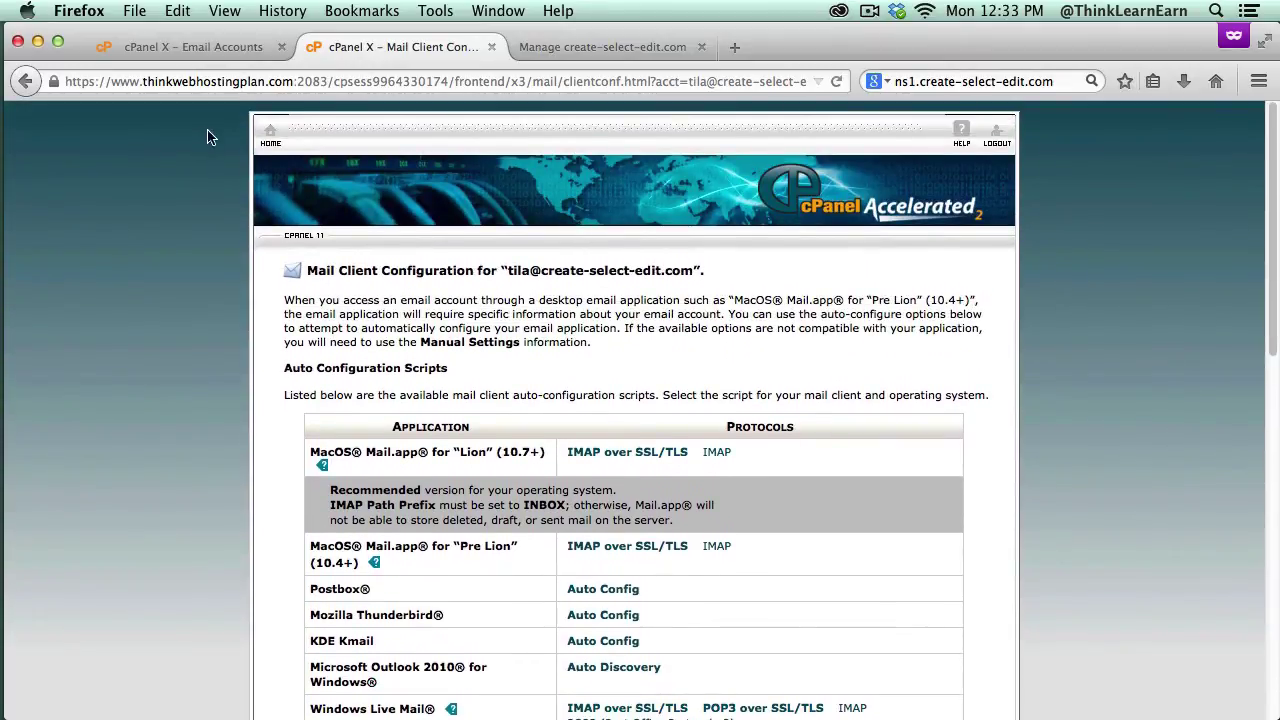
left_click(266, 151)
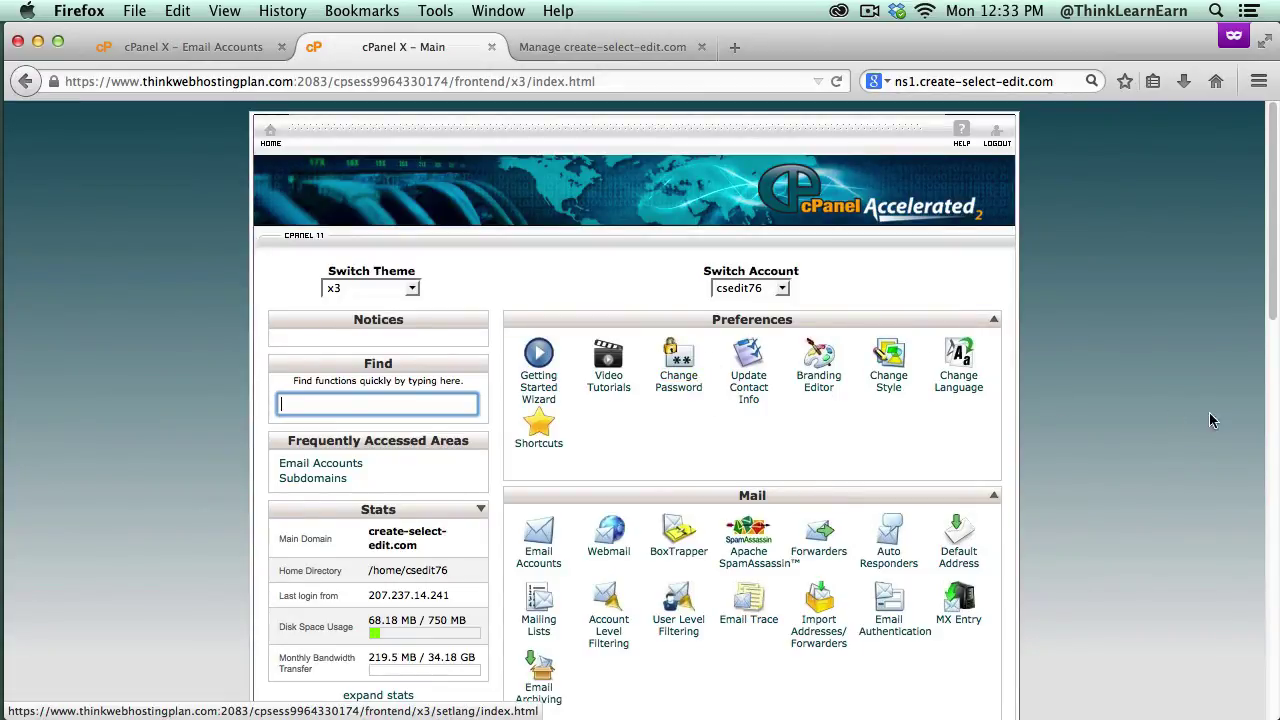
Step: Scroll down to Software/Services and launch Fantastico De Luxe
scroll(1274, 318, "down", 2)
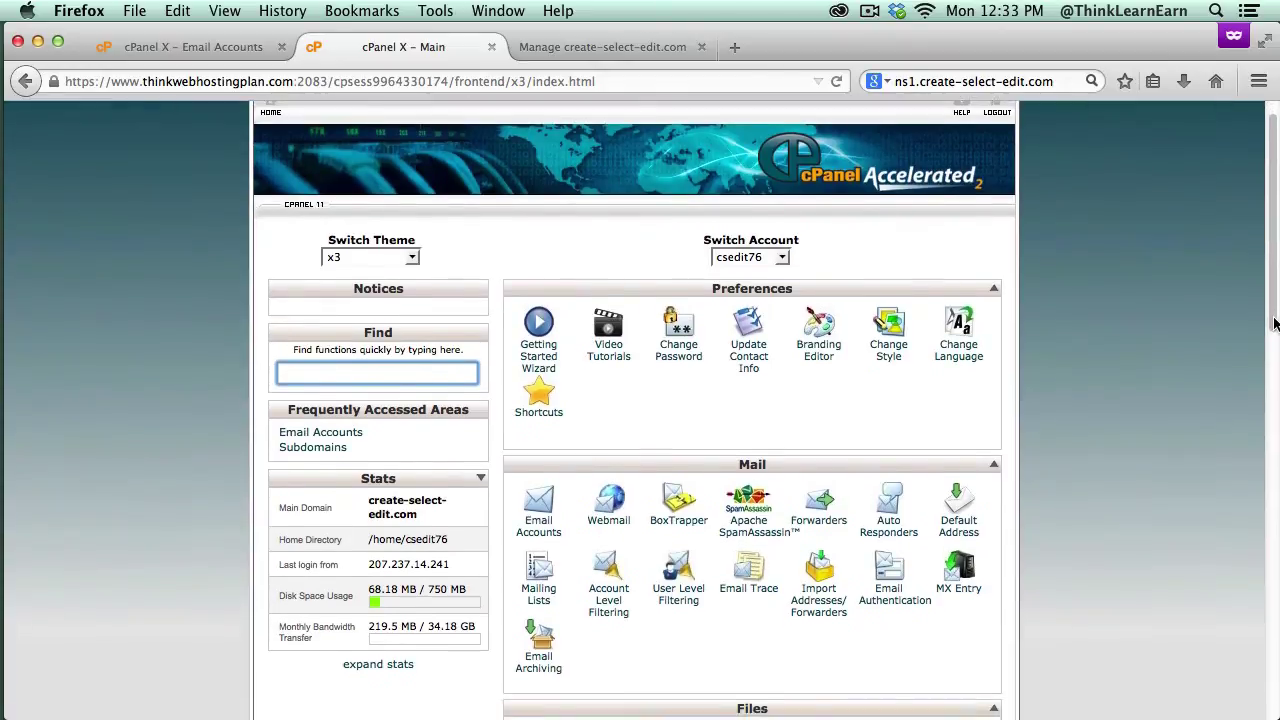
scroll(1274, 335, "down", 1)
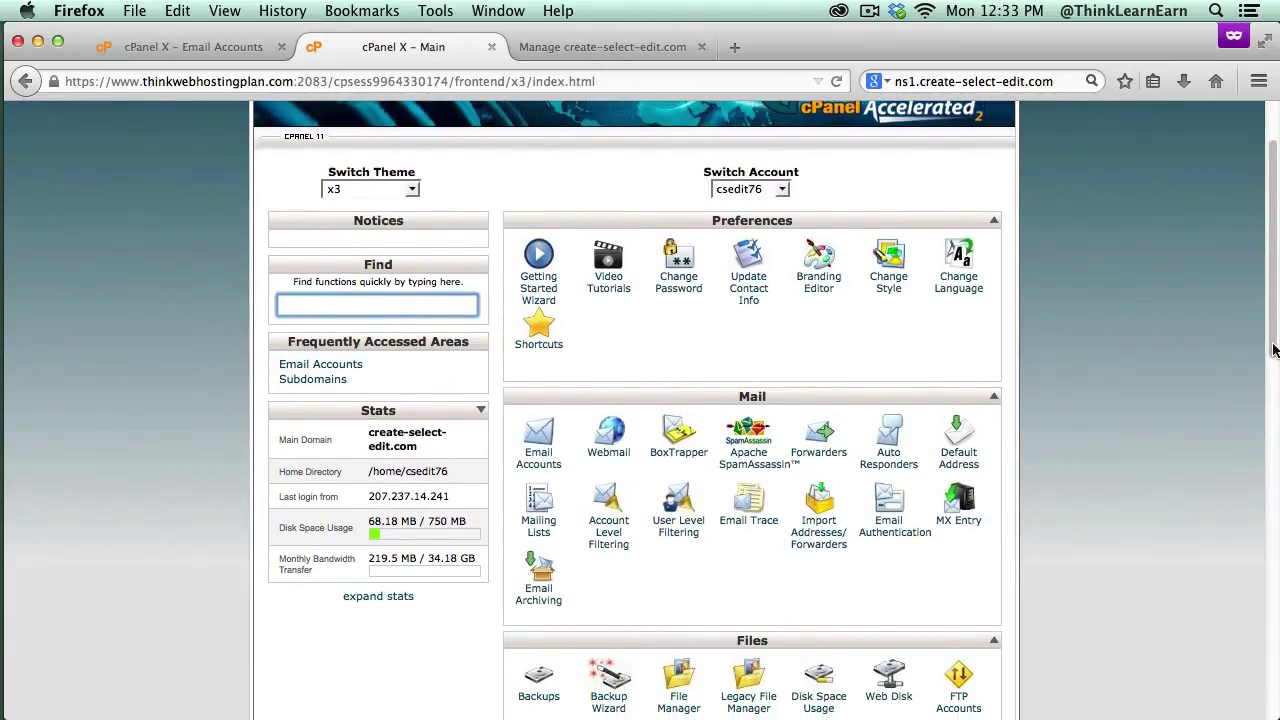
left_click_drag(1275, 355, 1262, 443)
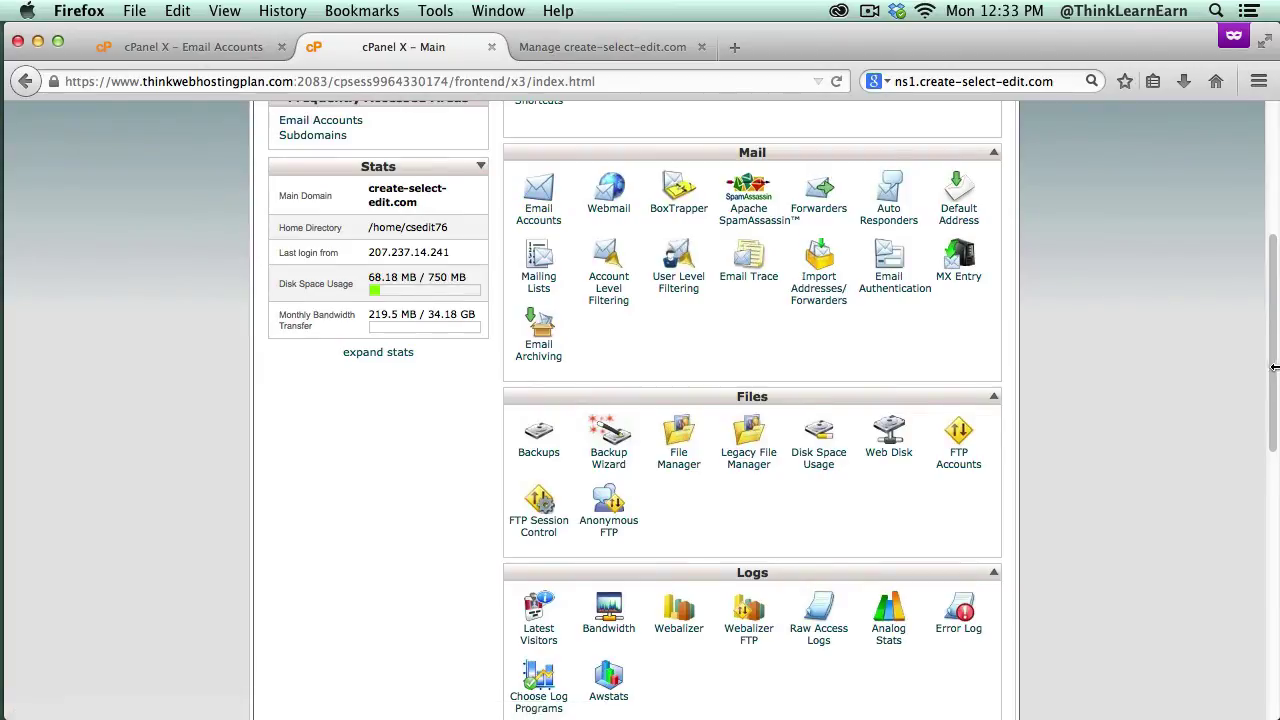
left_click_drag(1271, 360, 1272, 425)
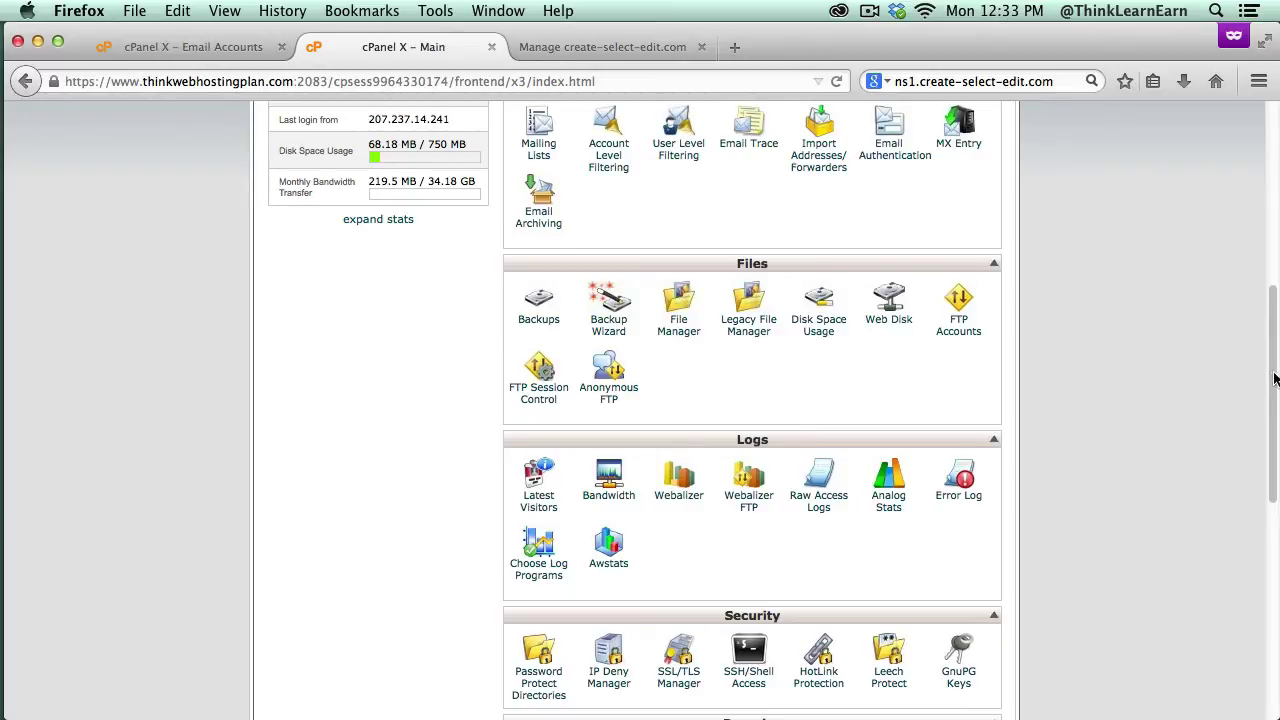
left_click_drag(1265, 378, 1255, 581)
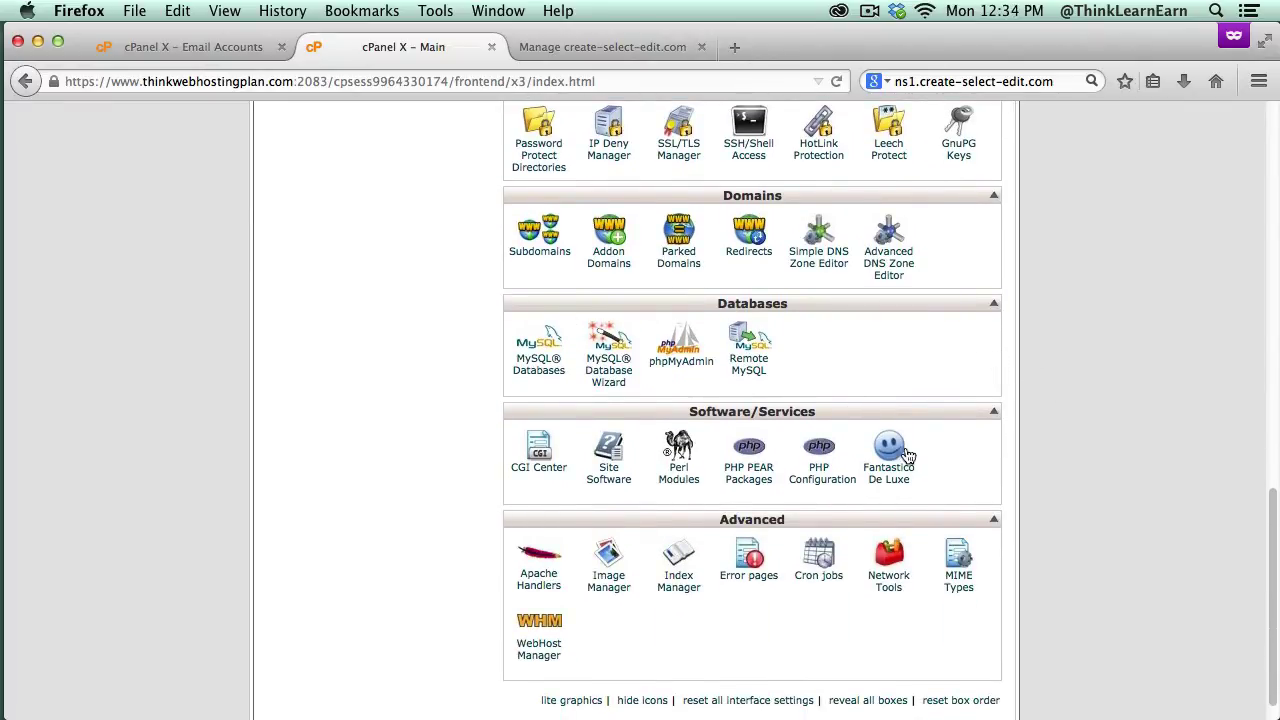
left_click(889, 477)
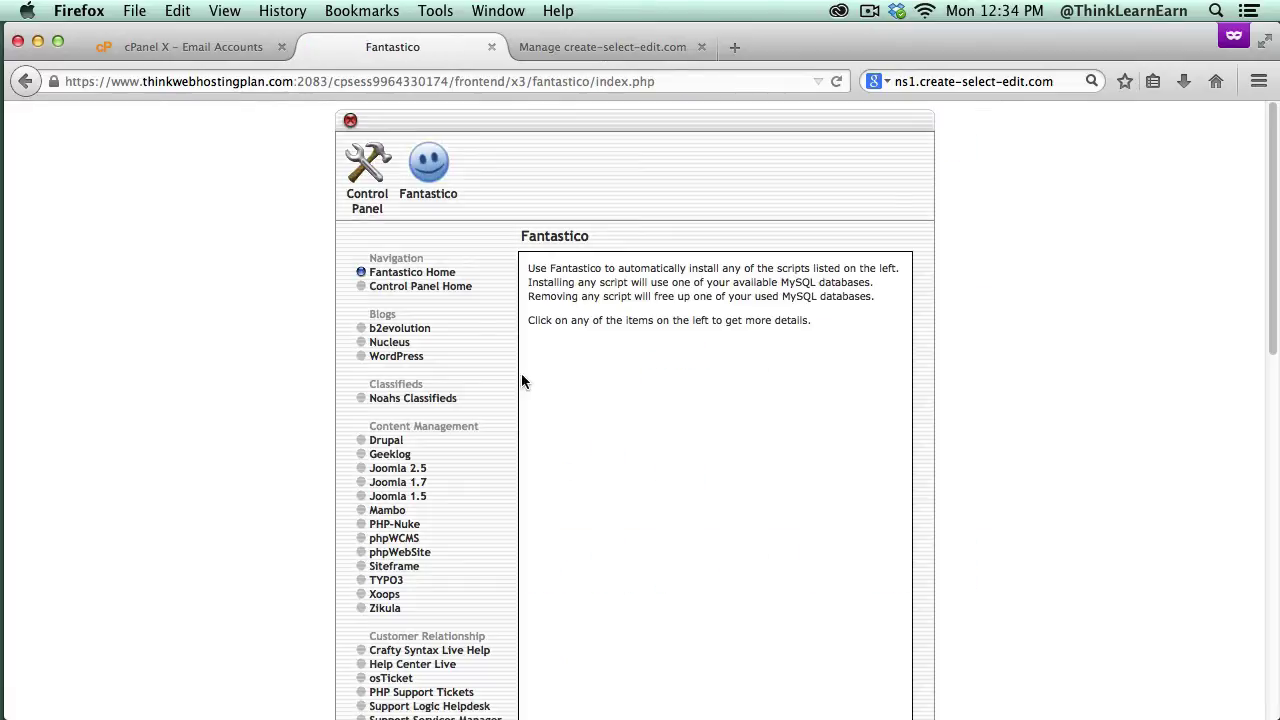
Step: Select WordPress under Blogs in Fantastico's left navigation
left_click(408, 355)
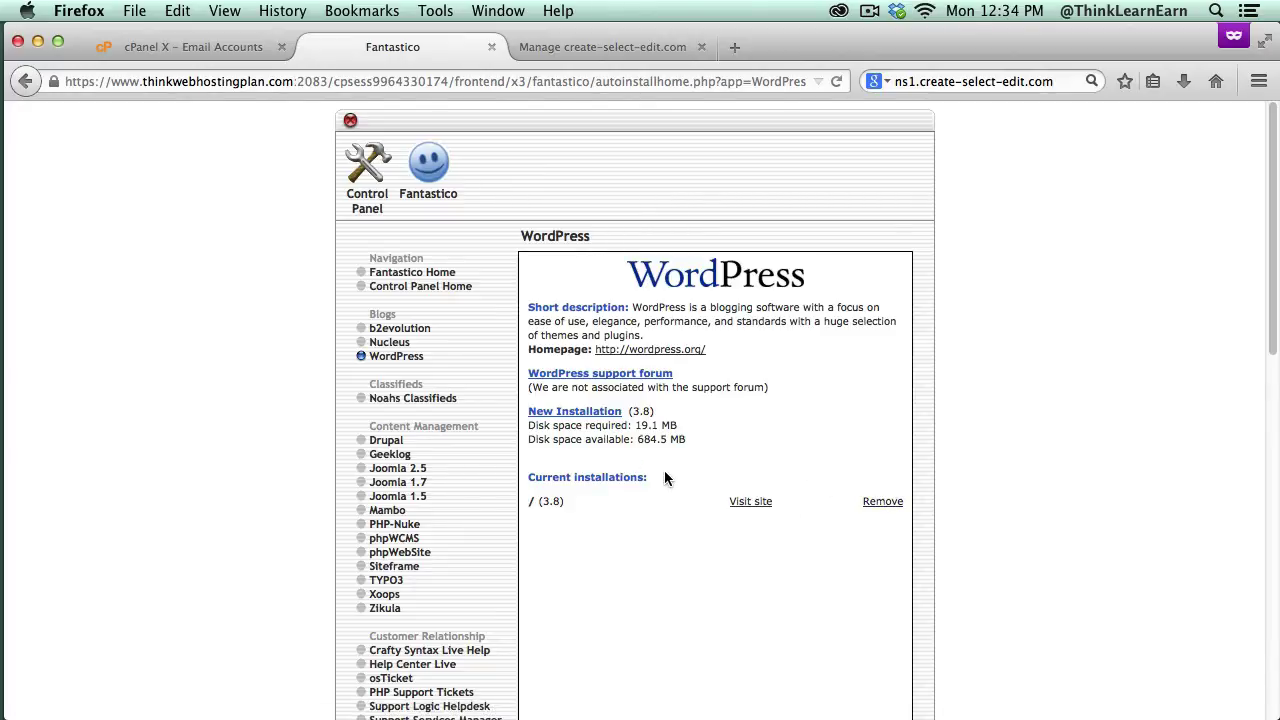
Step: Start a New Installation and keep create-select-edit.com as the install domain
left_click(606, 414)
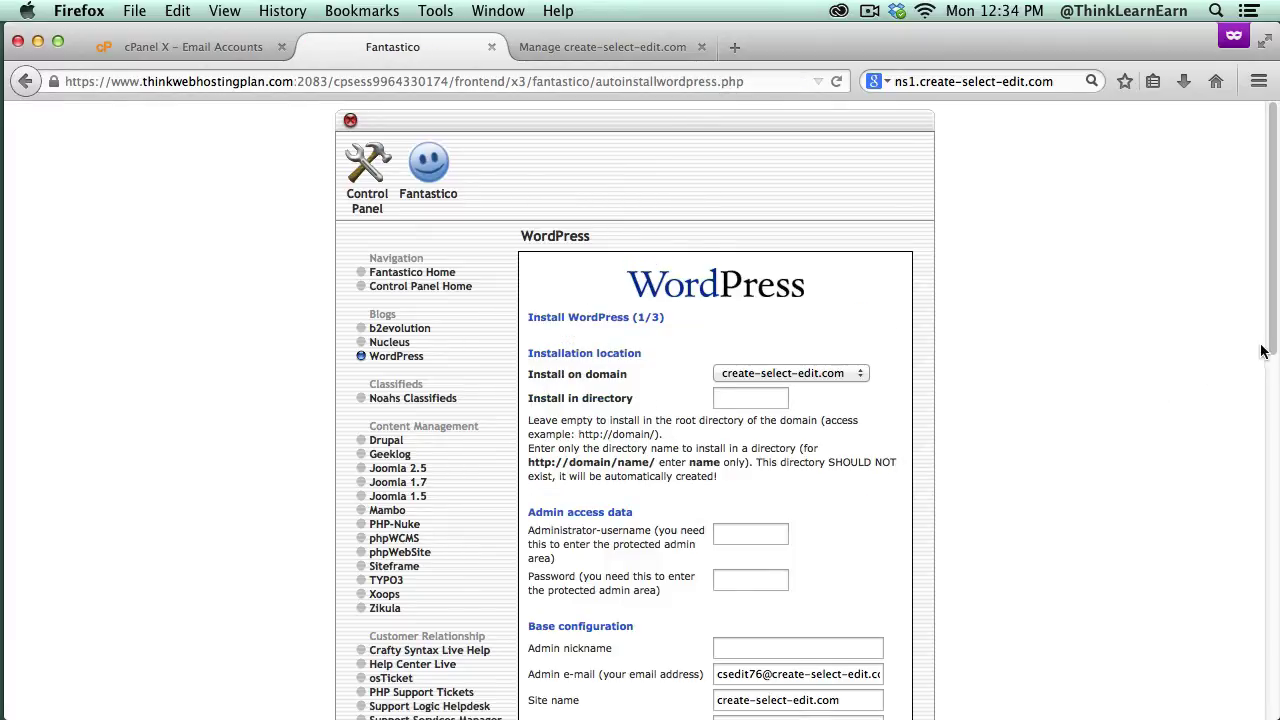
scroll(1001, 336, "down", 2)
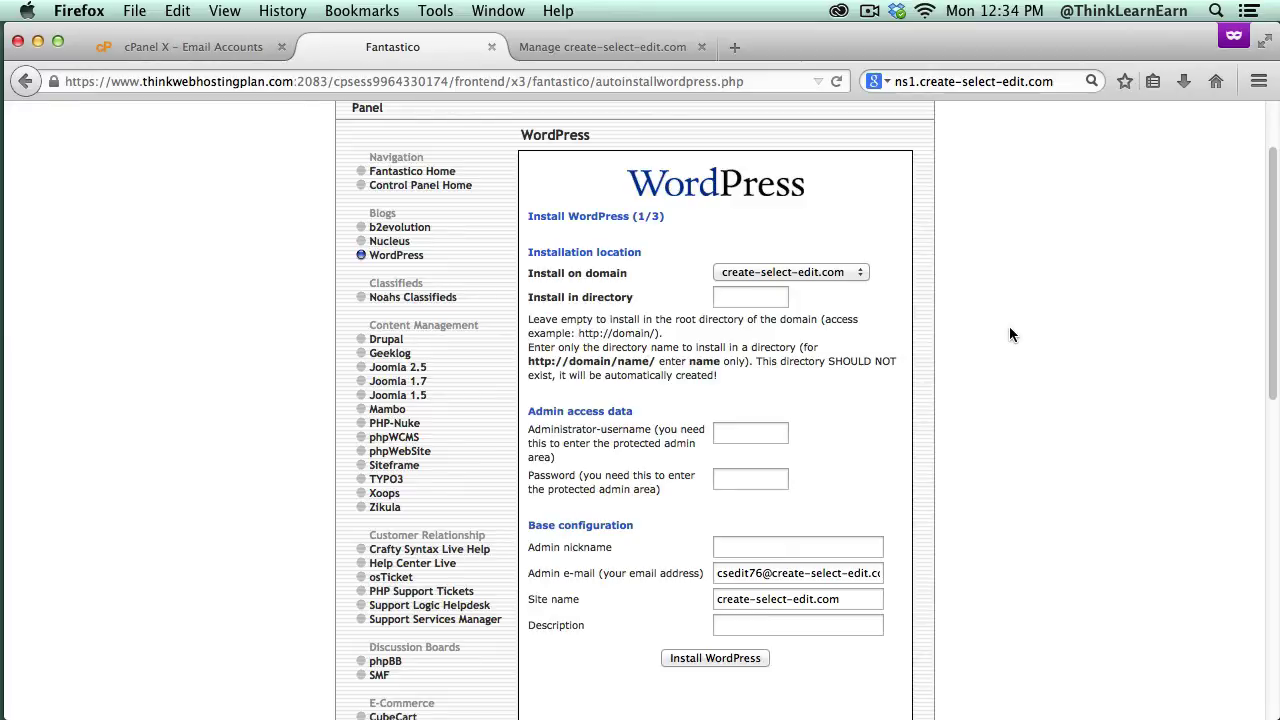
left_click(855, 272)
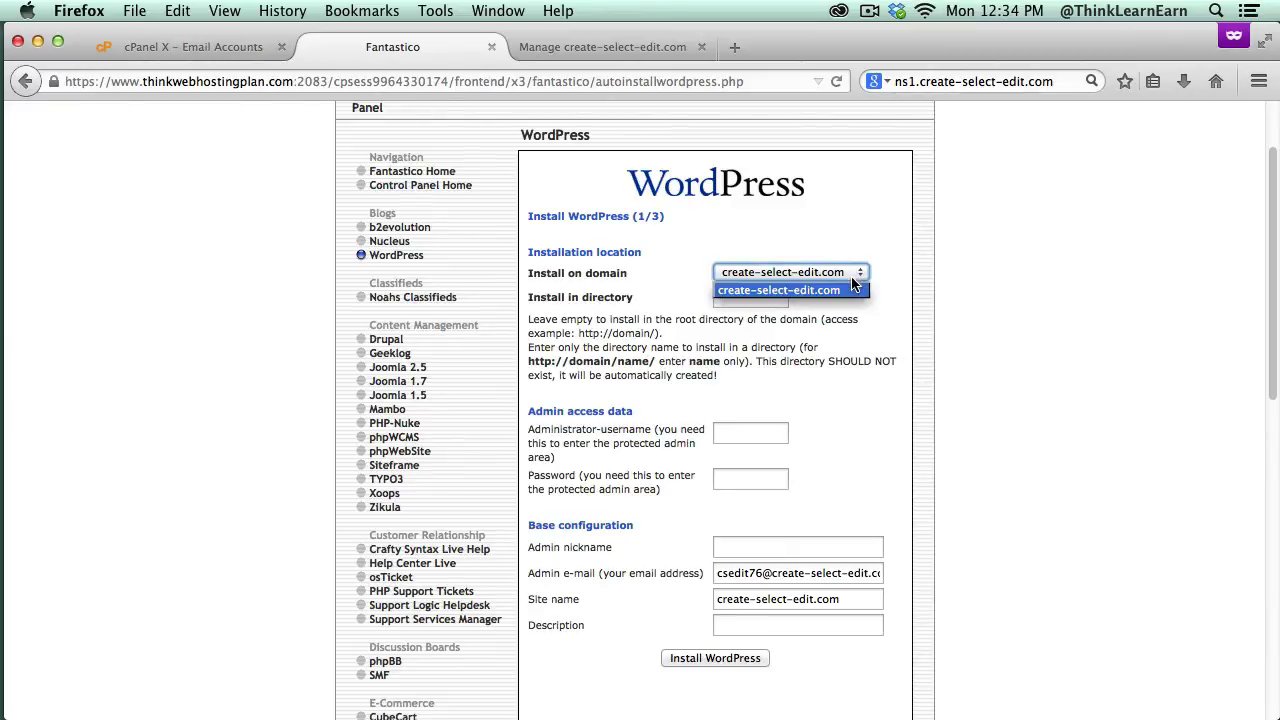
left_click(780, 268)
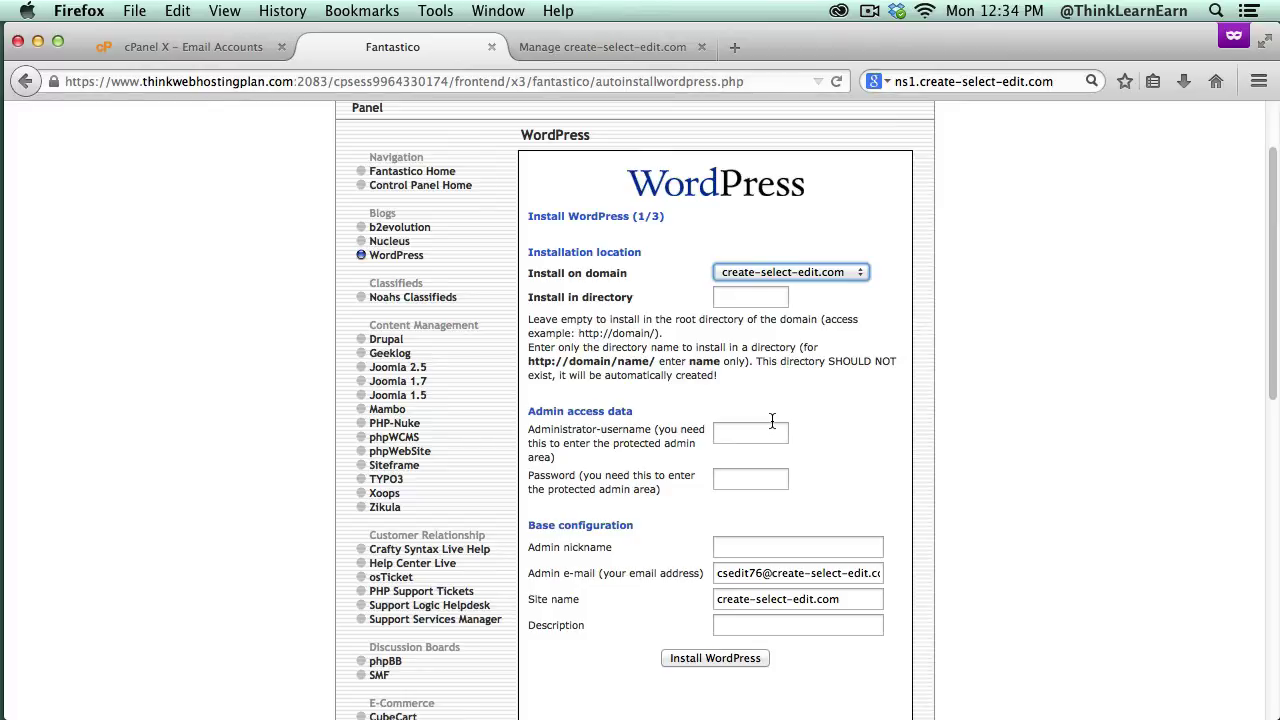
Step: Check the install directory, admin nickname and admin e-mail fields without changing them
left_click(743, 299)
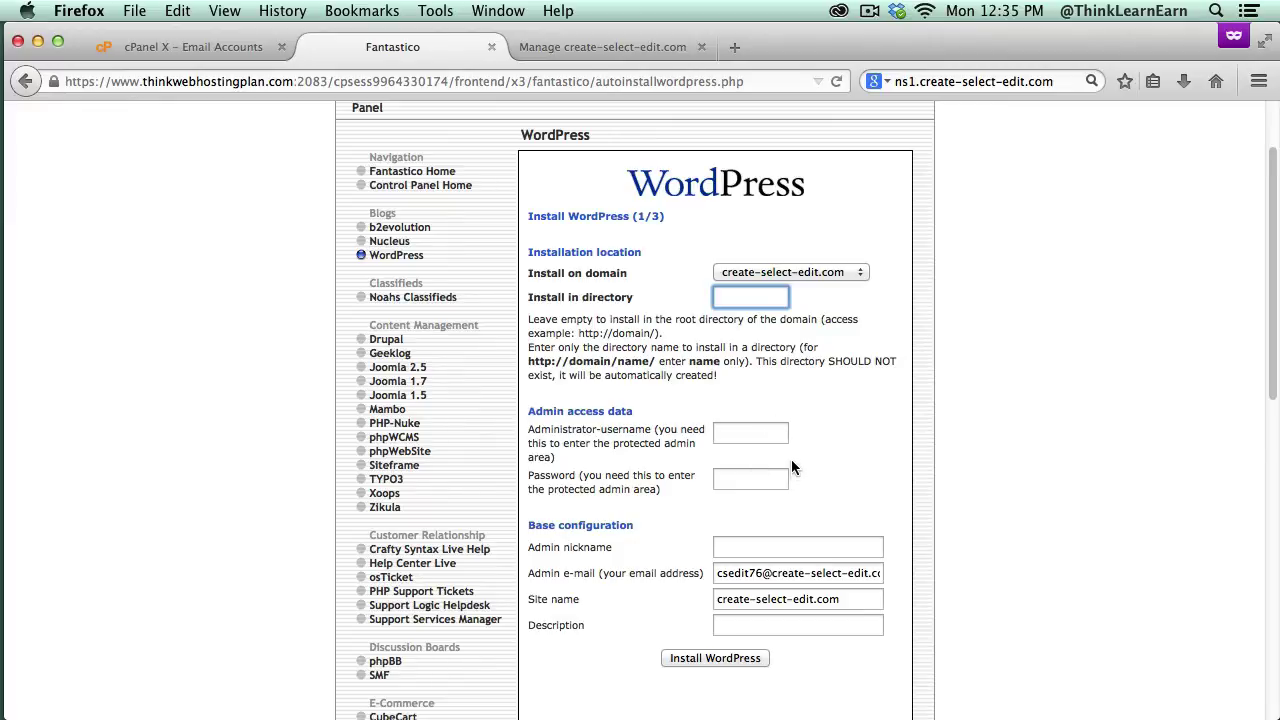
left_click(749, 546)
left_click(826, 480)
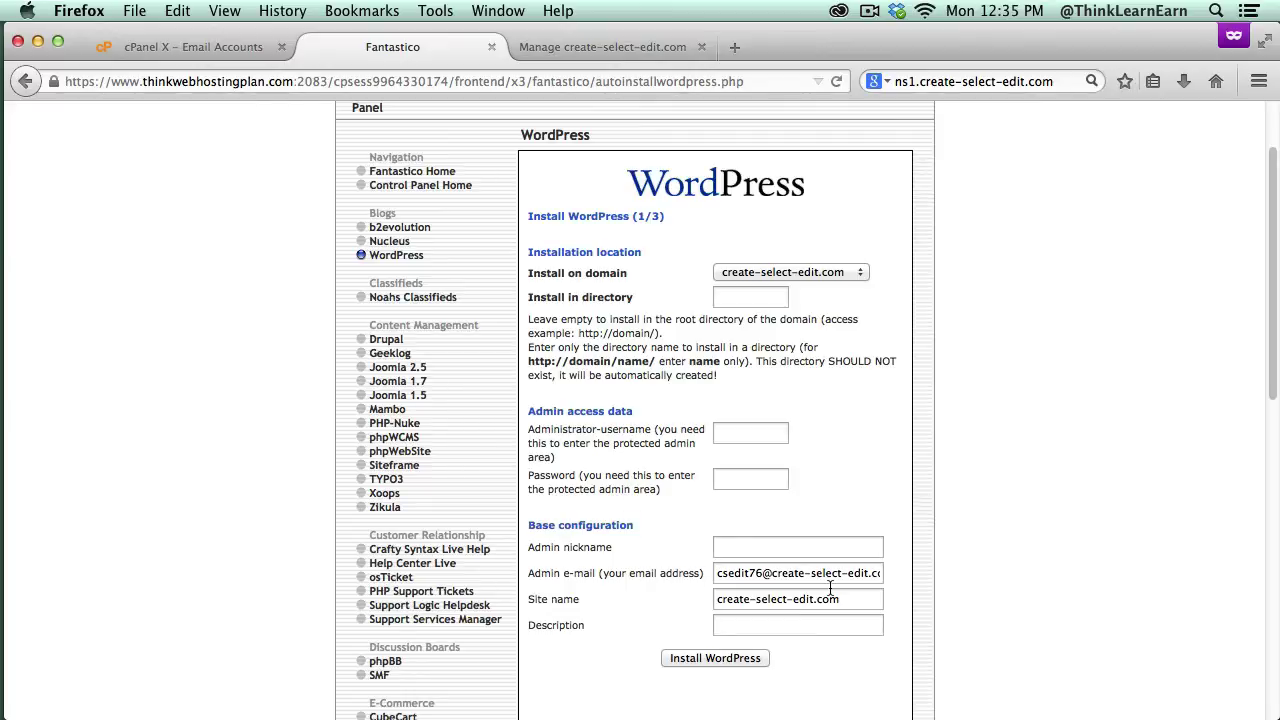
left_click(766, 550)
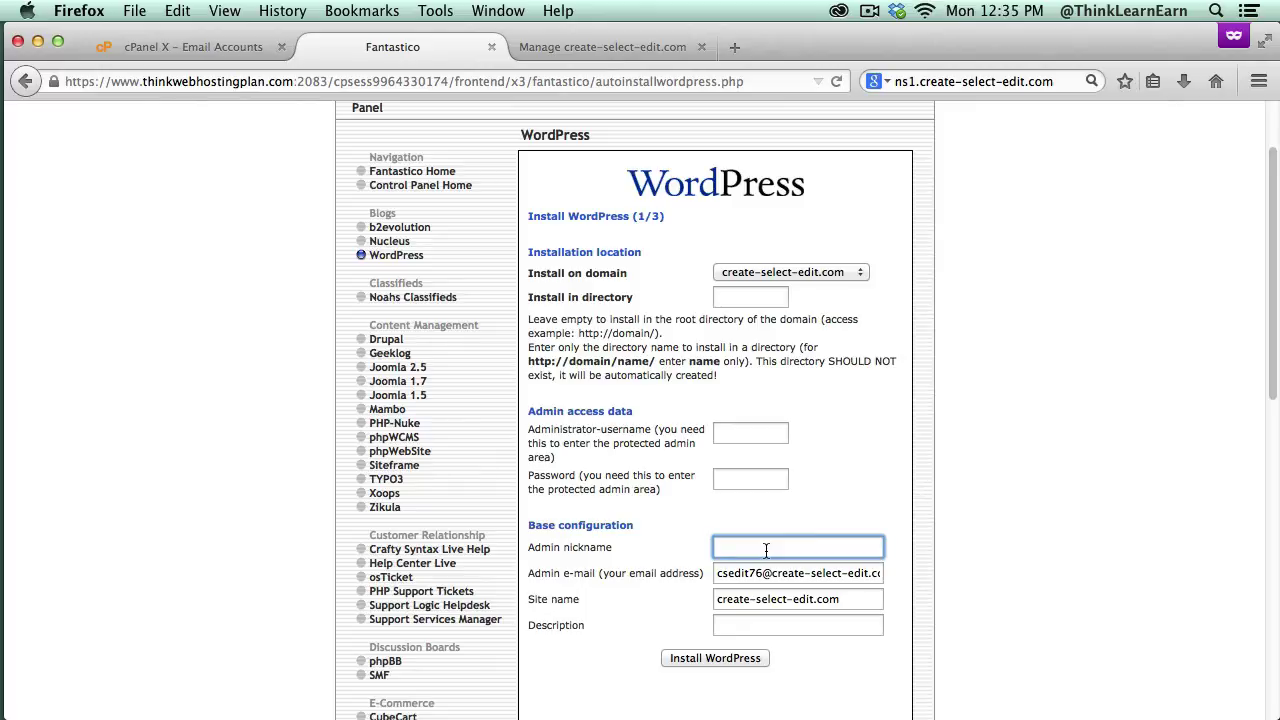
left_click_drag(716, 574, 877, 573)
key("Left")
left_click(816, 506)
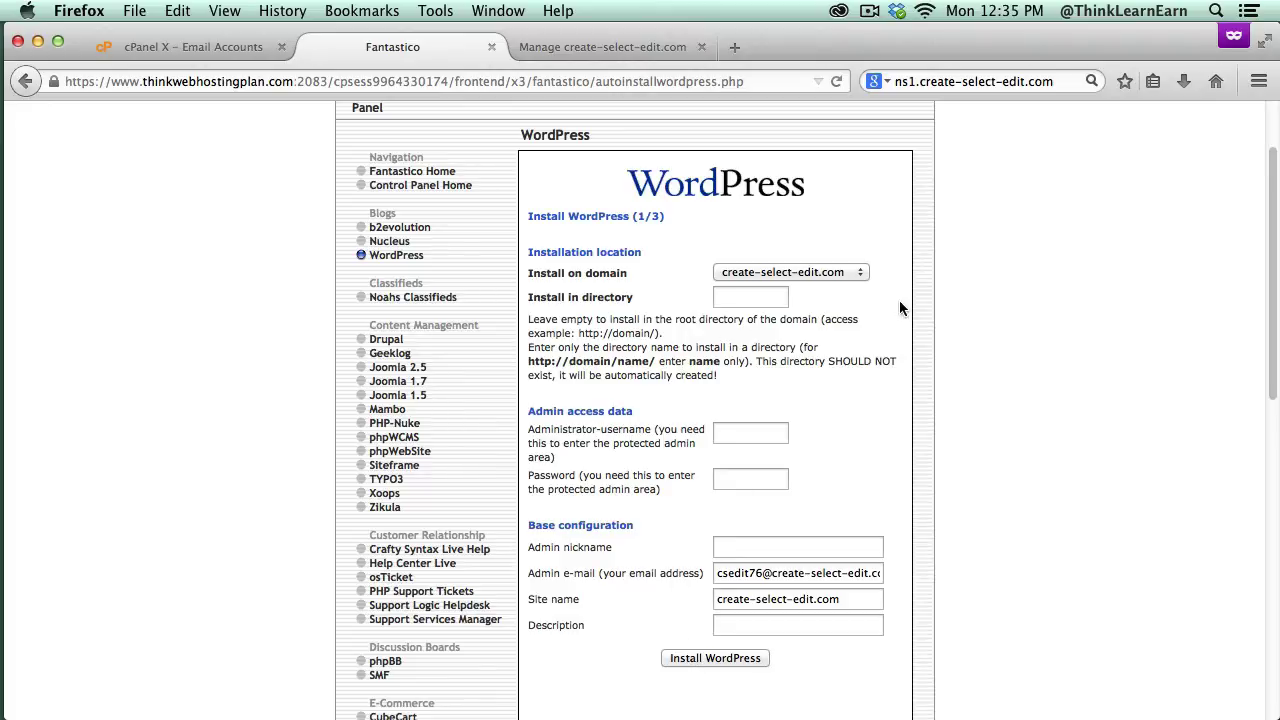
scroll(1272, 338, "up", 2)
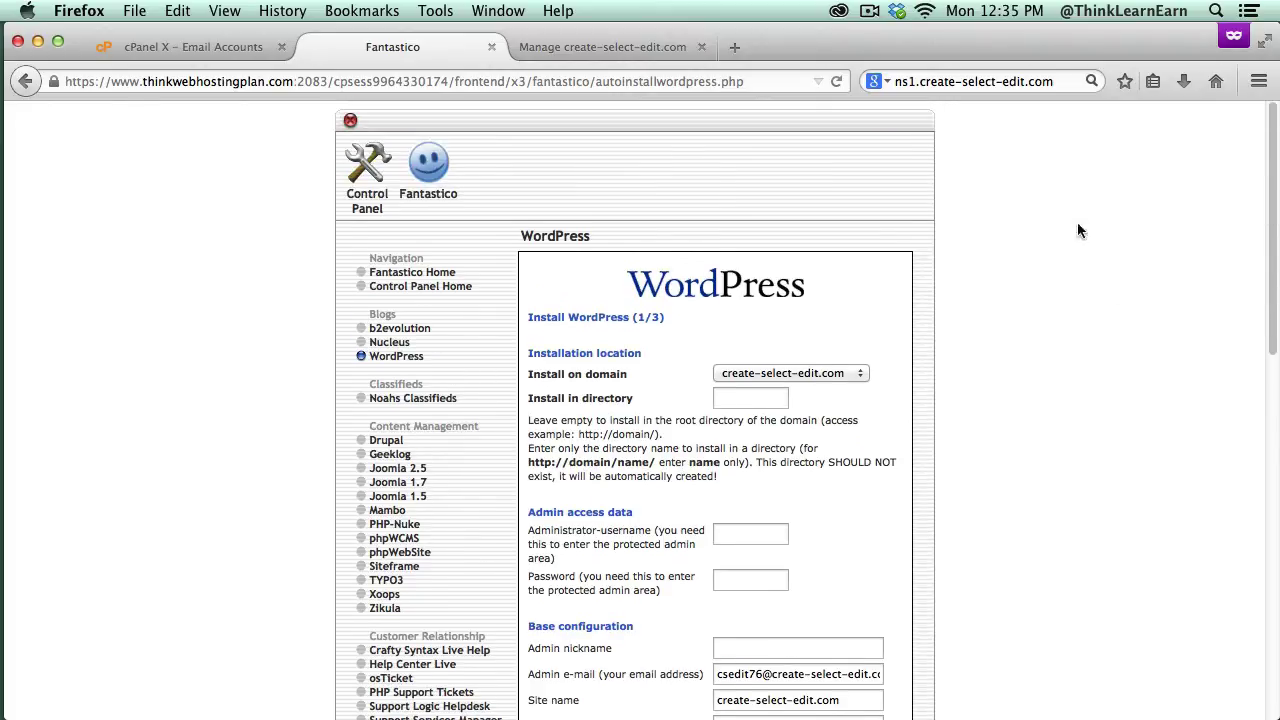
Step: Leave Fantastico for the Control Panel and scroll through the main page
left_click(375, 178)
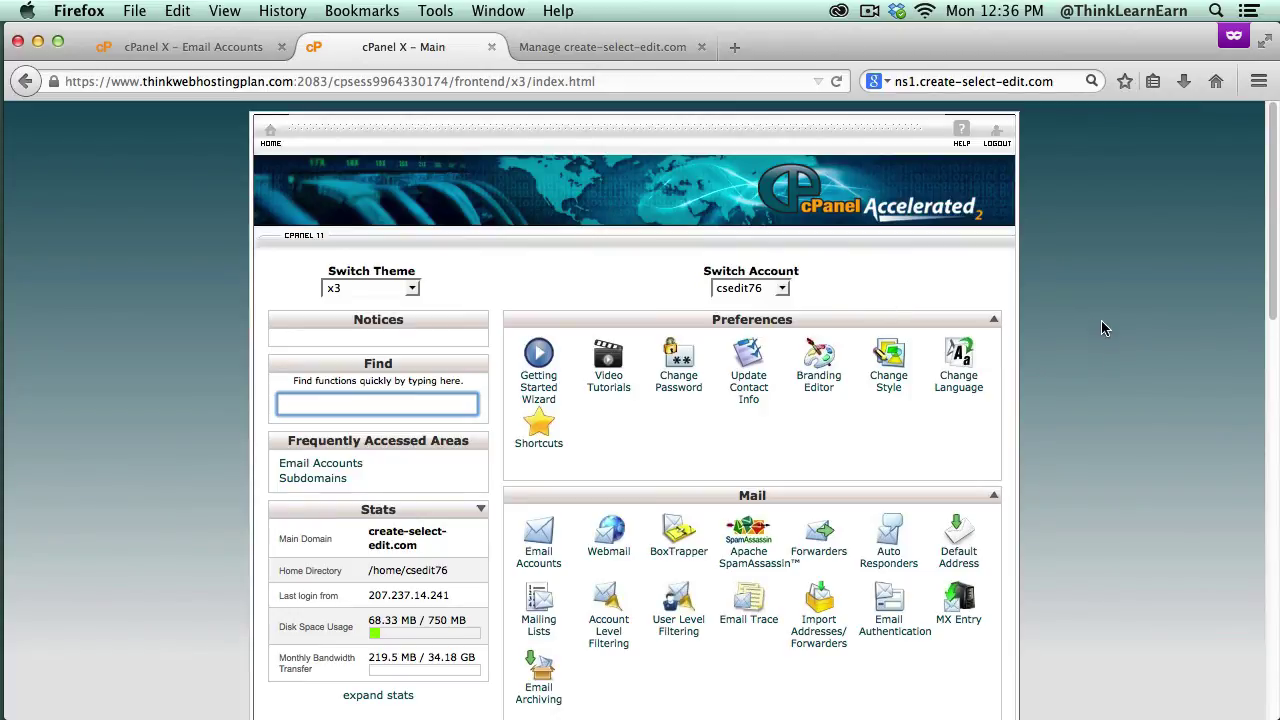
left_click_drag(1273, 316, 1272, 372)
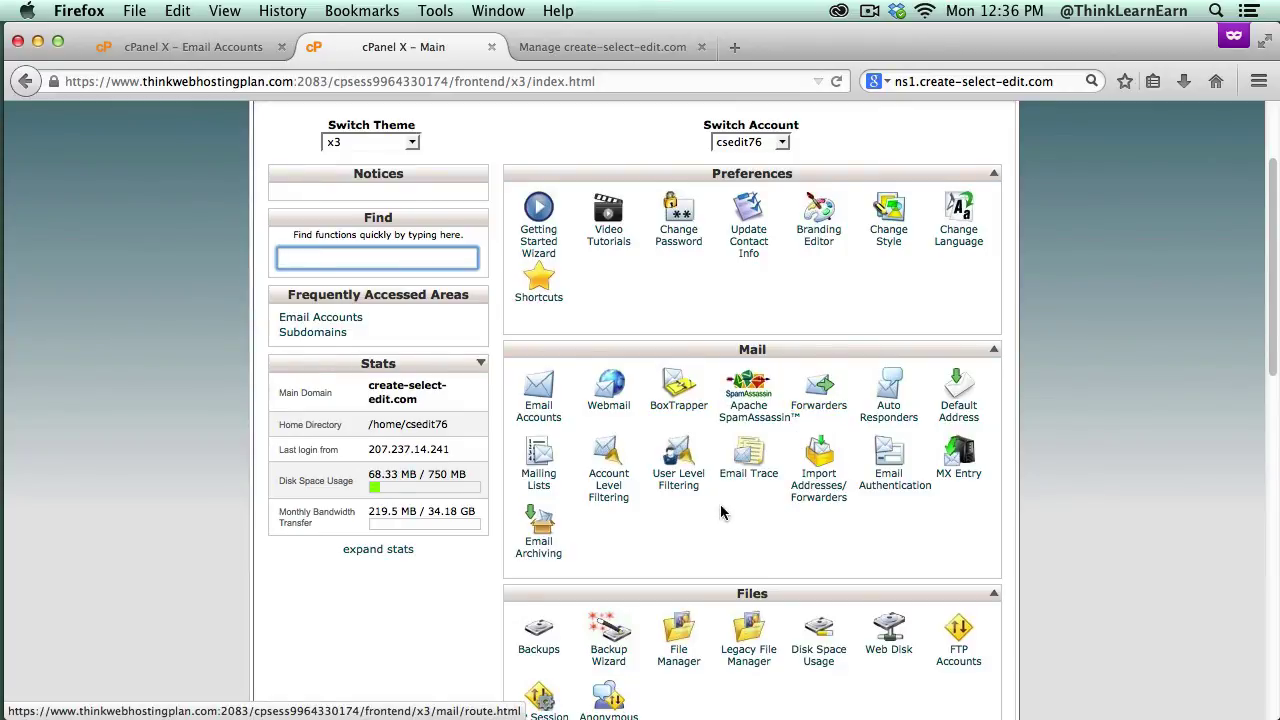
left_click(1265, 343)
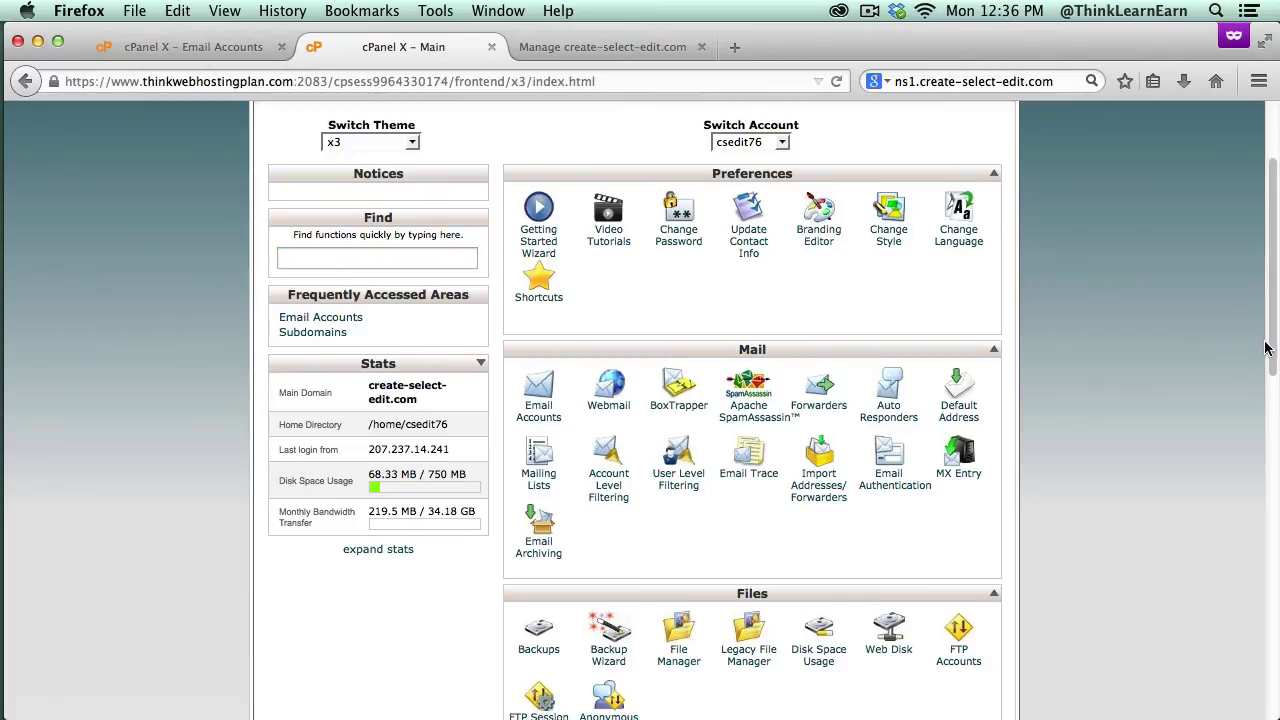
scroll(1271, 355, "down", 5)
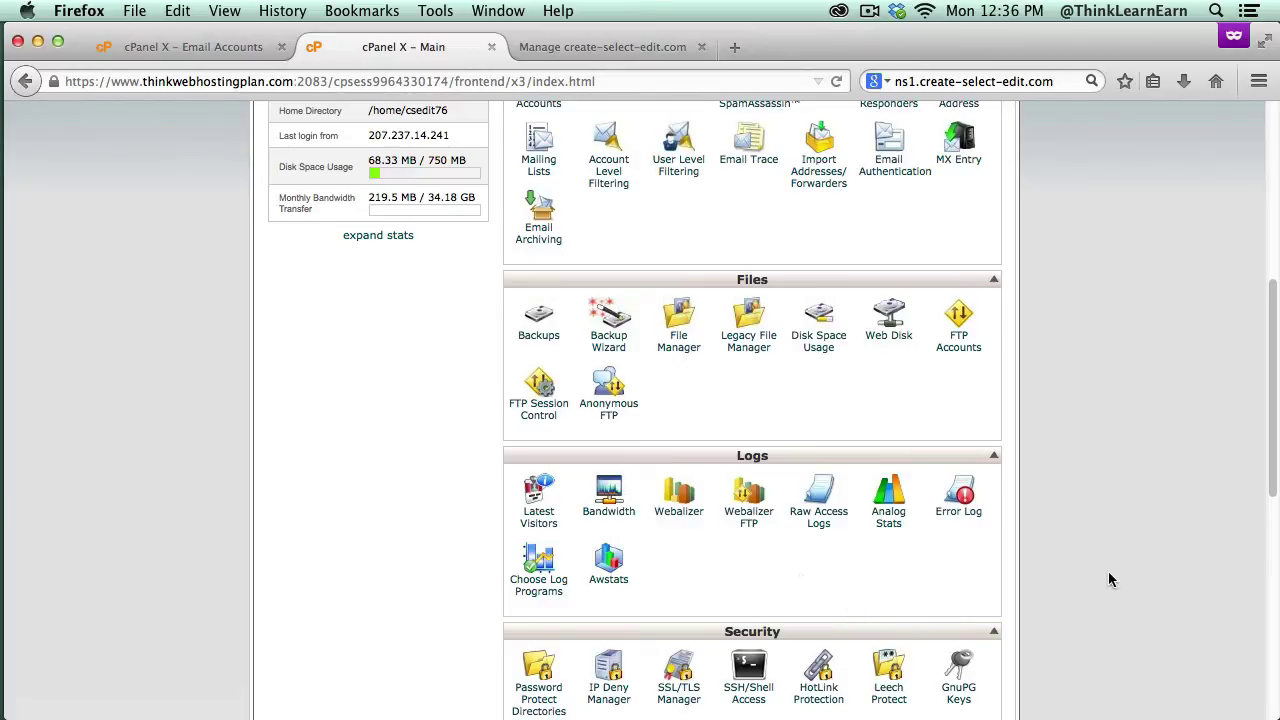
left_click_drag(1275, 485, 1264, 310)
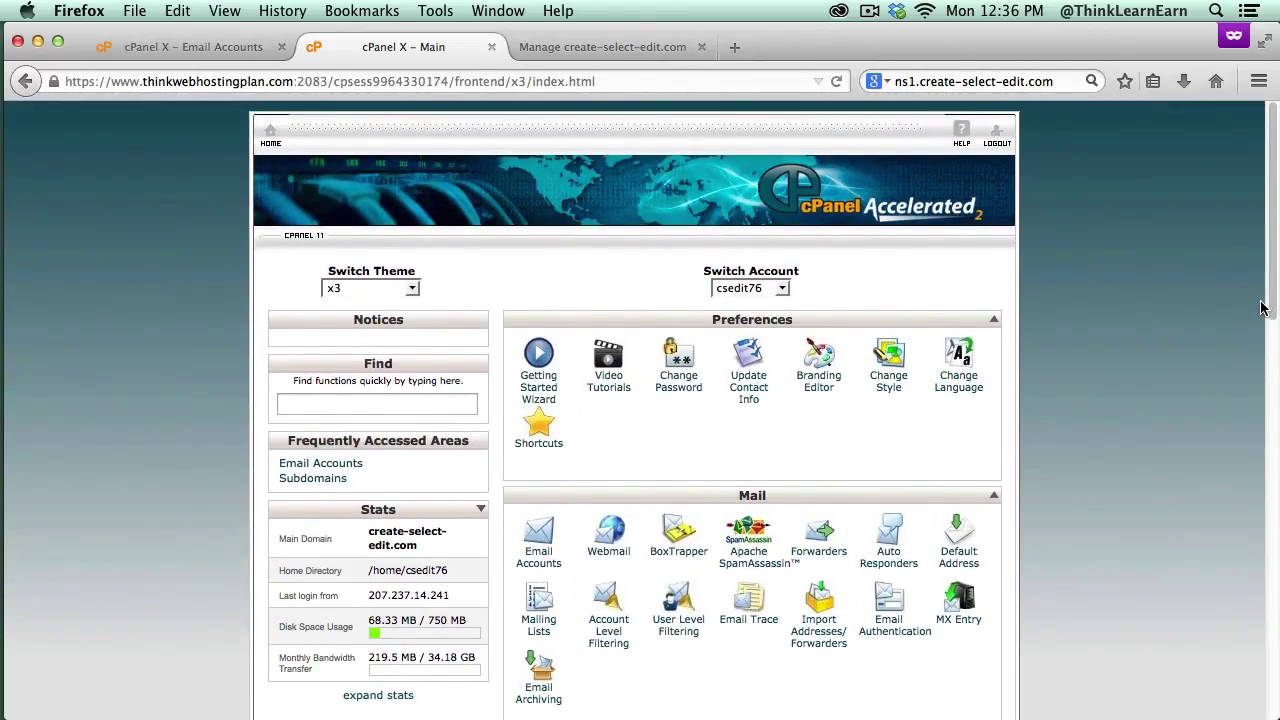
Step: Check the Manage domain and Email Accounts tabs, then go back to cPanel X – Main
left_click(625, 50)
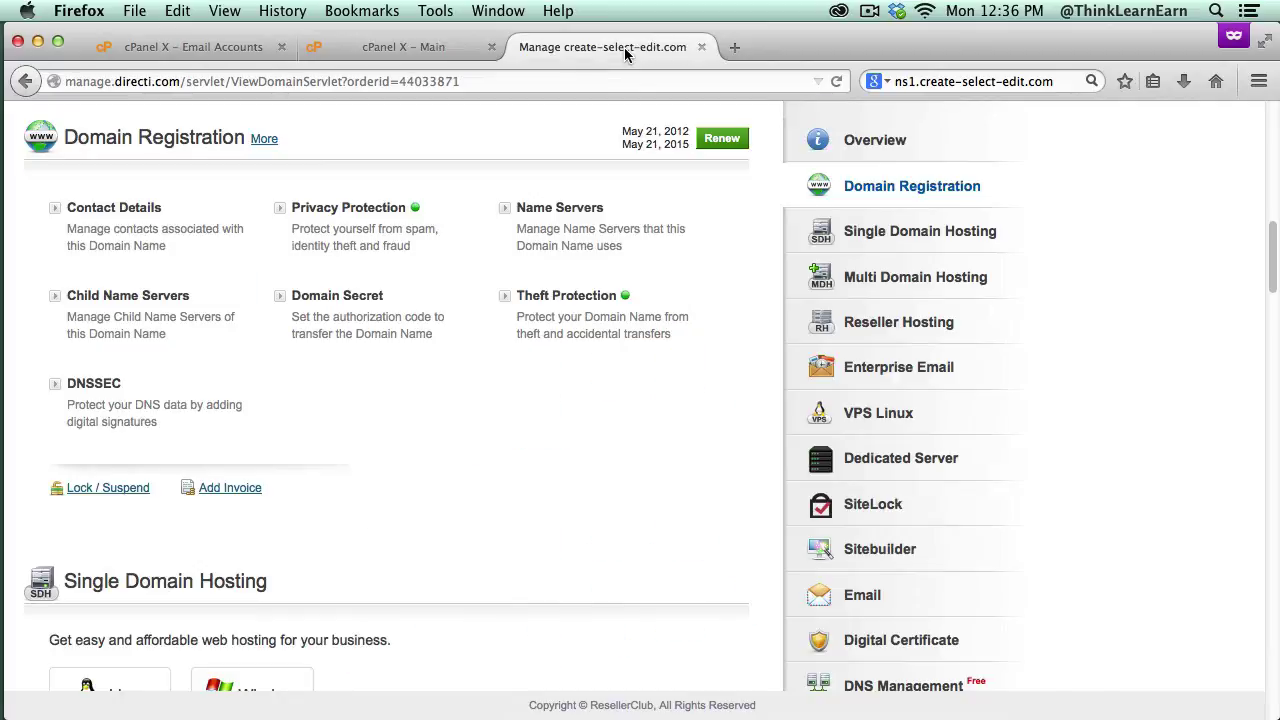
left_click(240, 50)
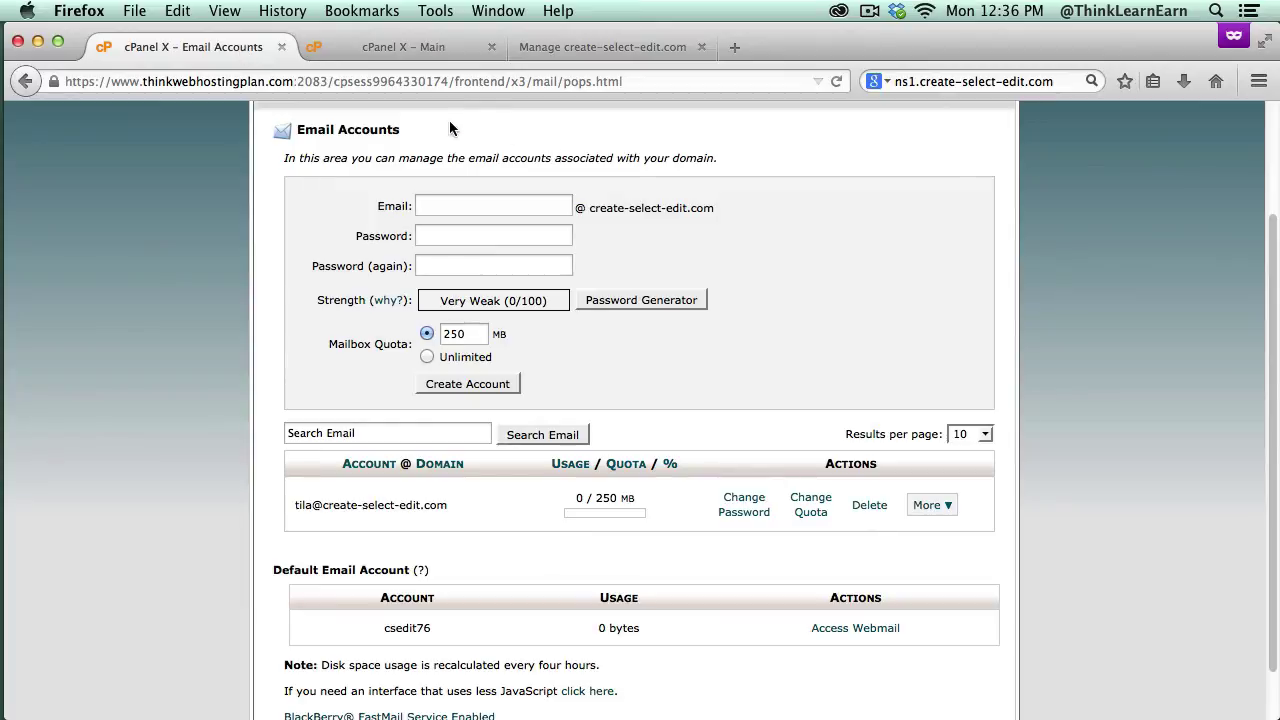
left_click(415, 49)
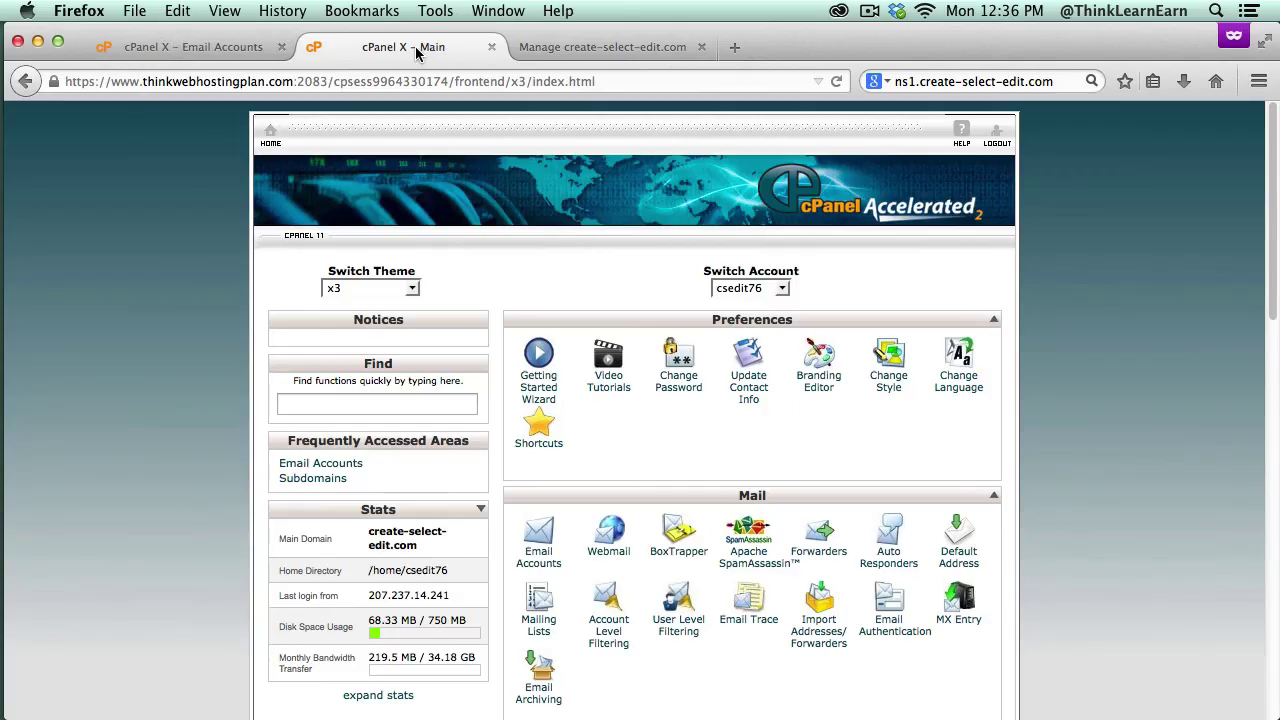